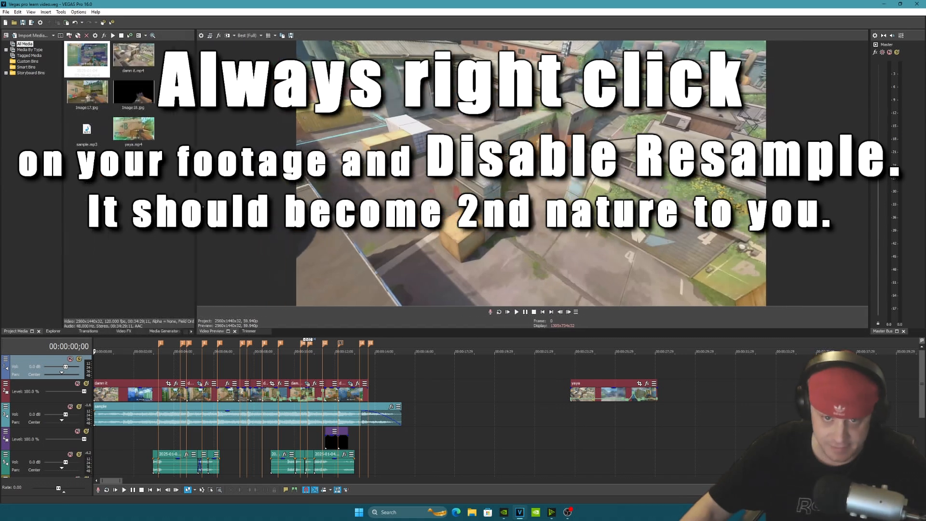
Disable resample in the properties of the first damn it video event on the timeline
left_click(5, 12)
left_click(229, 111)
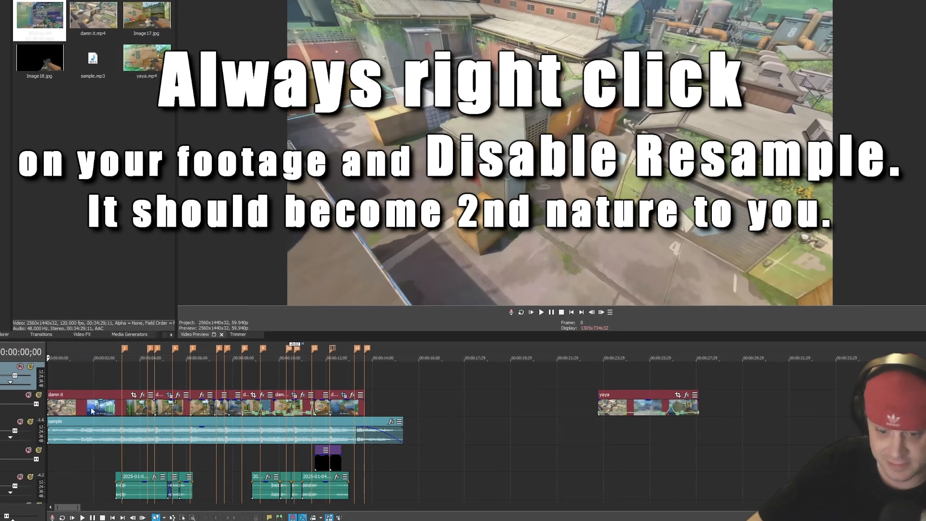
right_click(135, 395)
left_click(156, 392)
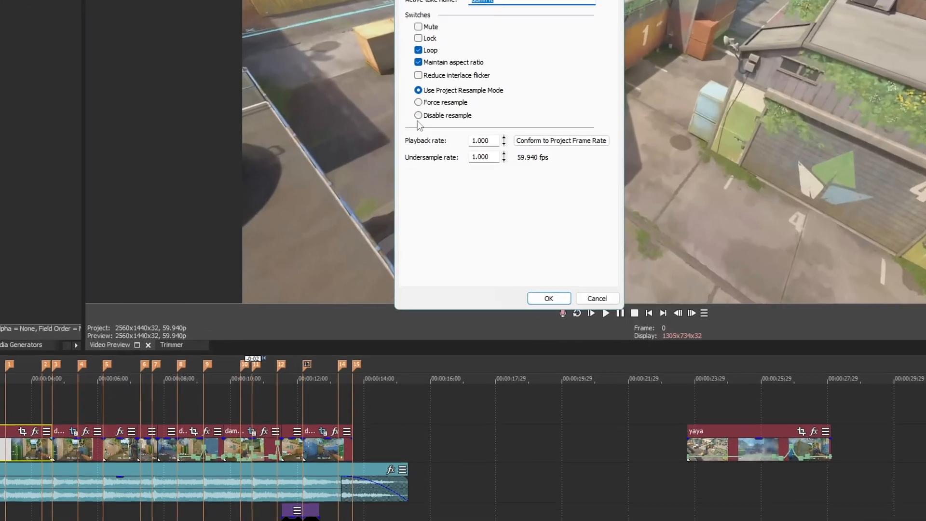
left_click(415, 140)
left_click(529, 300)
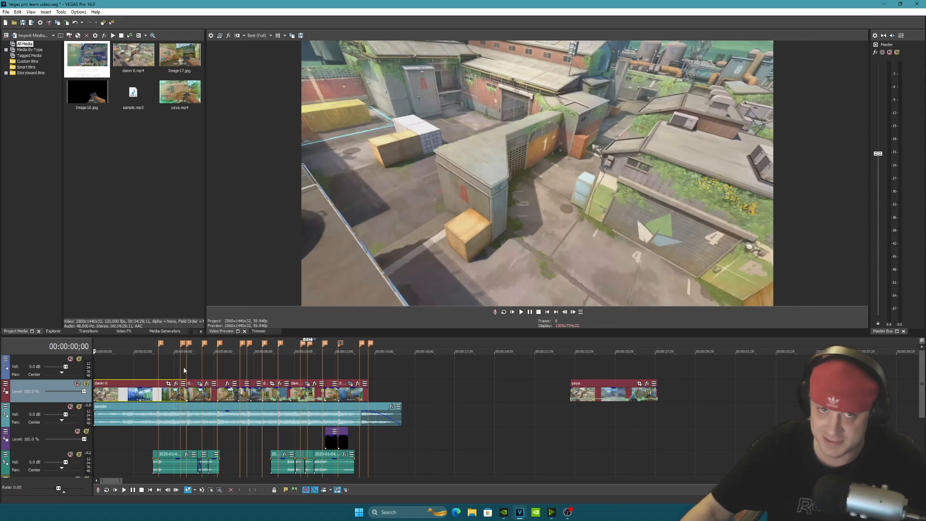
Check the video settings and resample mode in the project properties
left_click(211, 36)
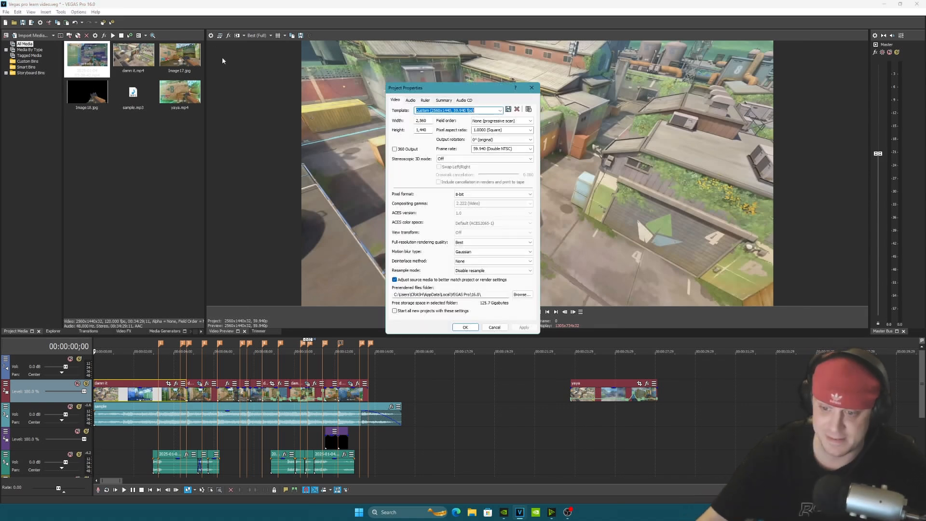
left_click(532, 87)
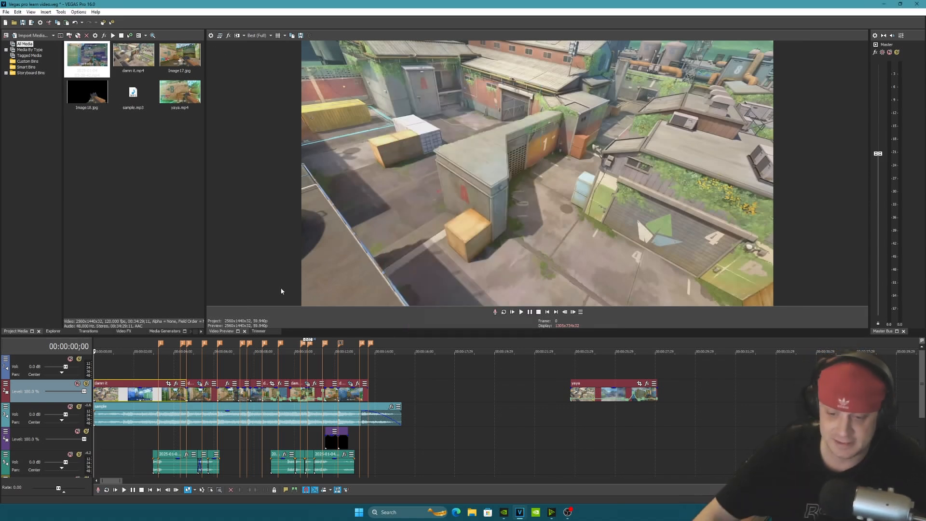
left_click(120, 343)
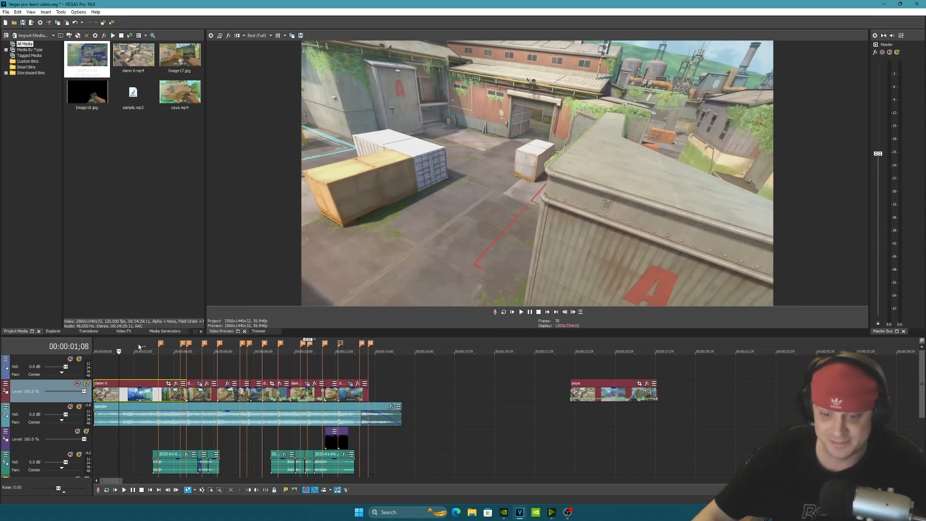
left_click(139, 346)
left_click(127, 345)
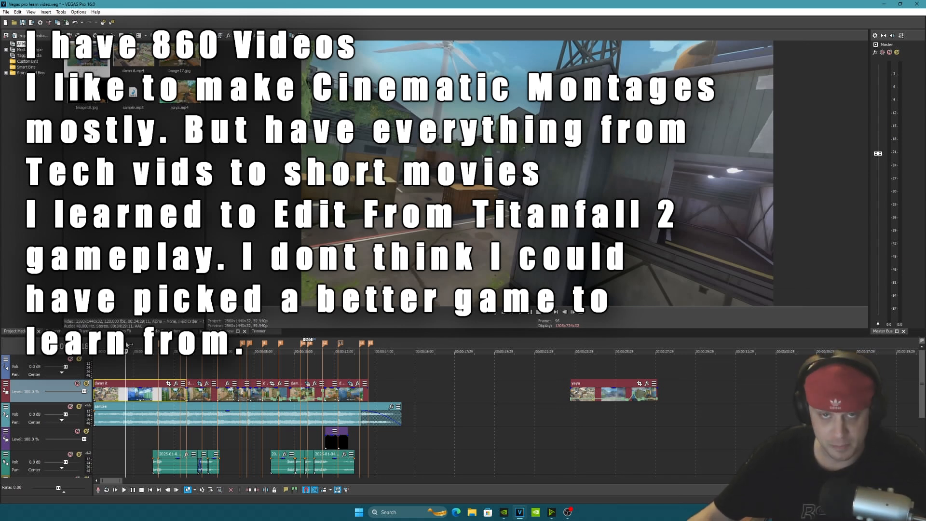
left_click_drag(127, 344, 117, 344)
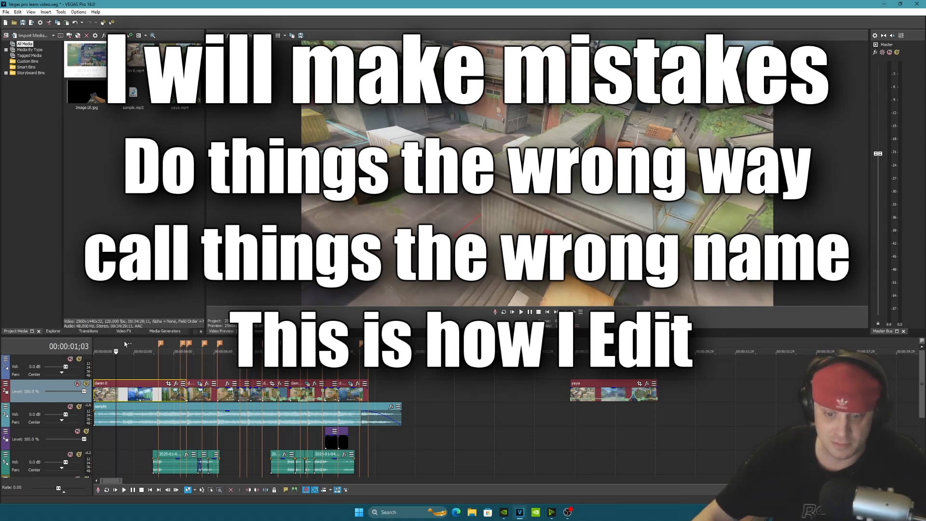
left_click(124, 344)
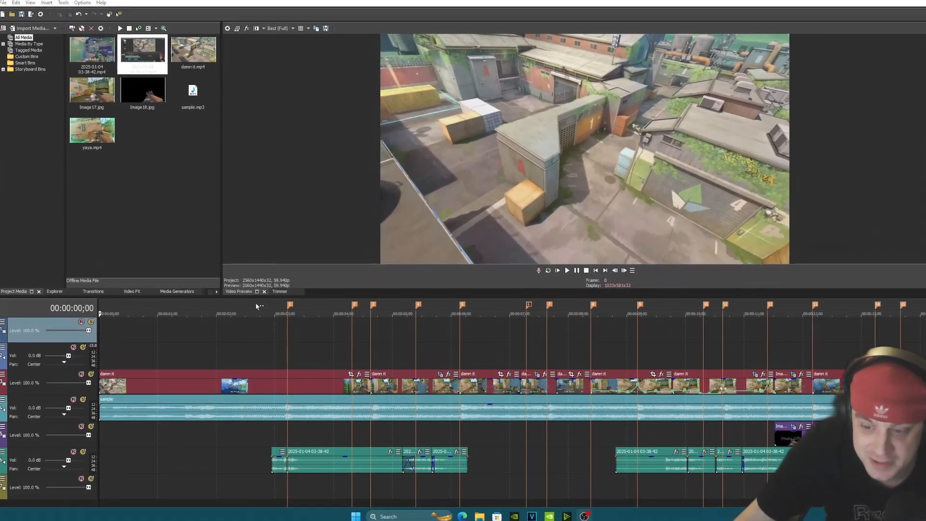
View the grouping options of the sample audio event and move it past the montage clips, starting at about 15 seconds
right_click(261, 416)
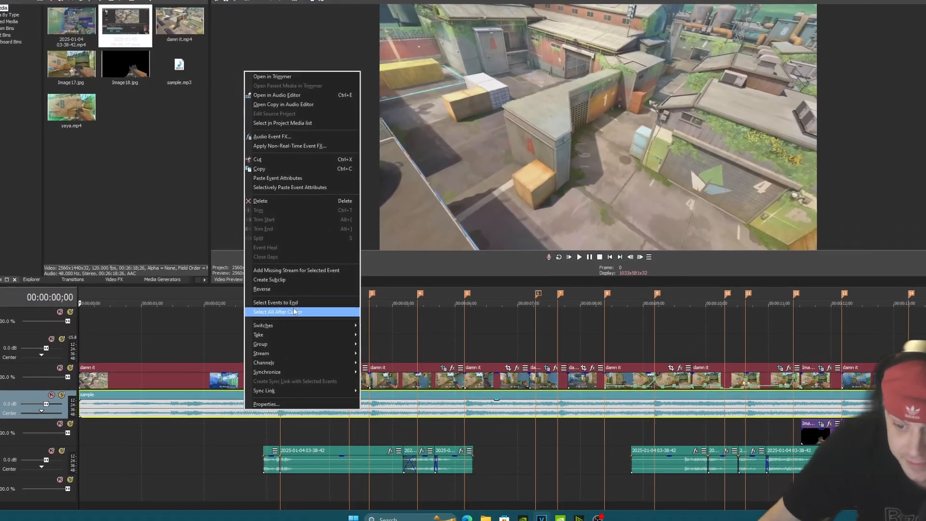
mouse_move(358, 344)
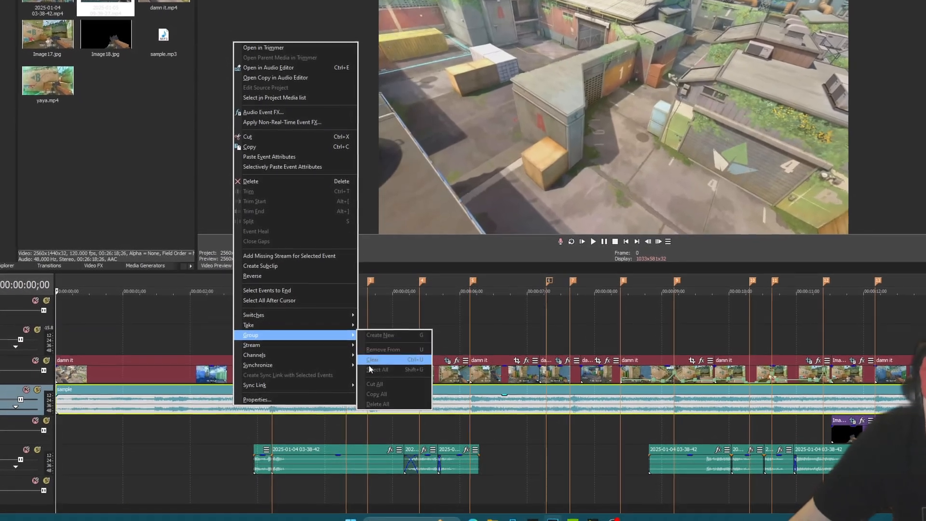
left_click(179, 446)
scroll(299, 419, "down", 4)
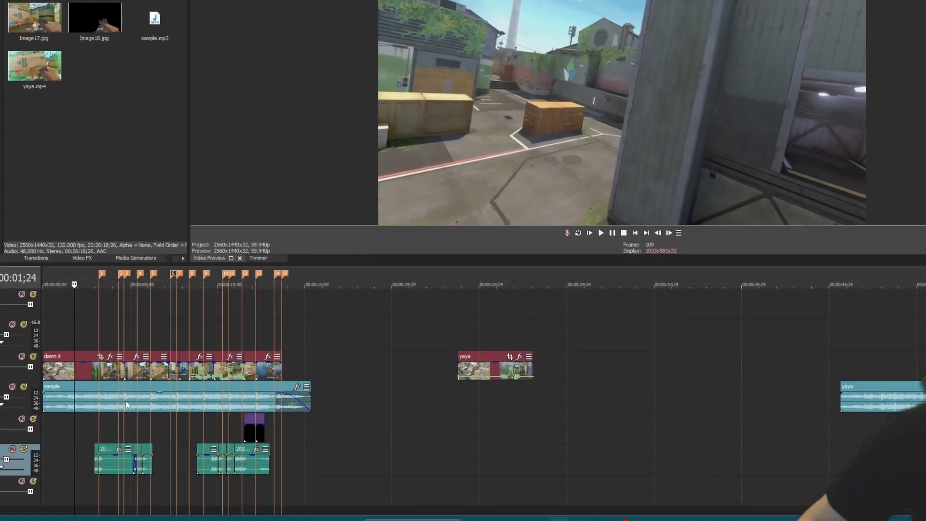
left_click_drag(168, 408, 570, 412)
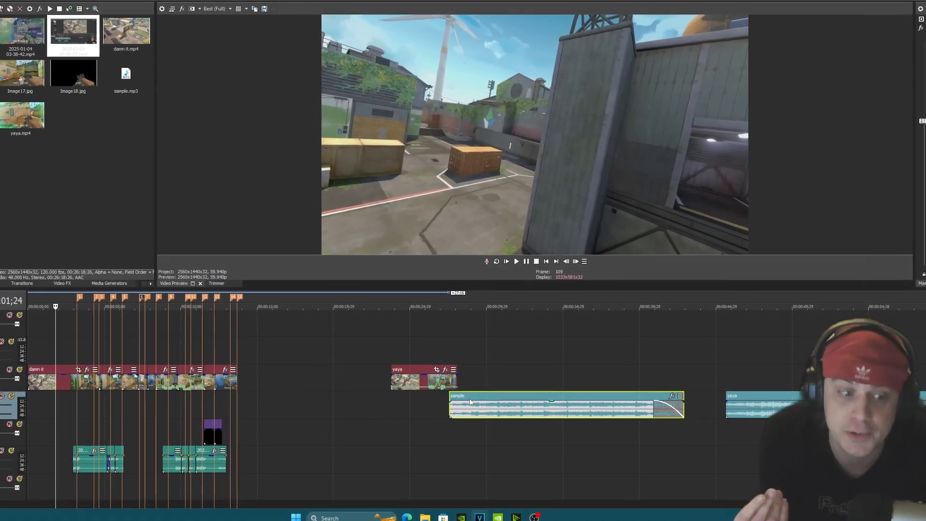
left_click_drag(470, 402, 308, 403)
Try to remove the sample audio event from its group and shift it further along its track
right_click(292, 405)
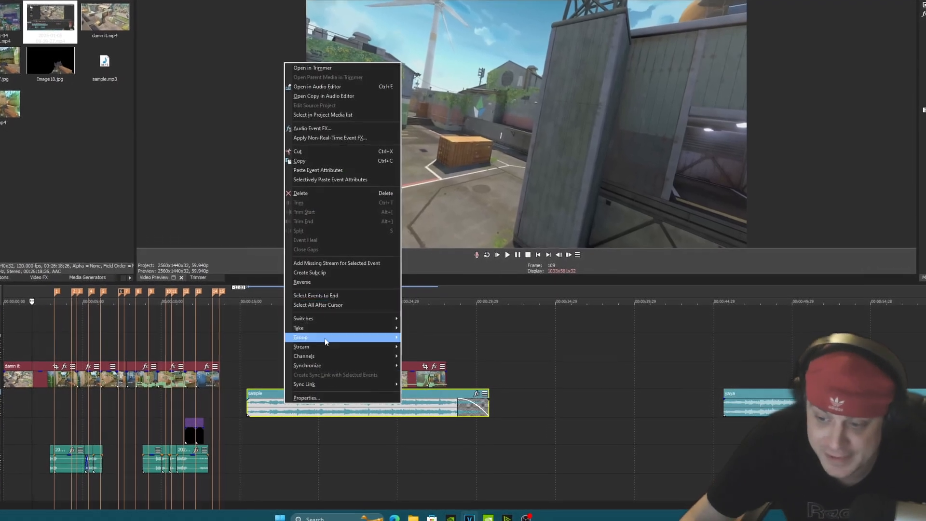
mouse_move(339, 337)
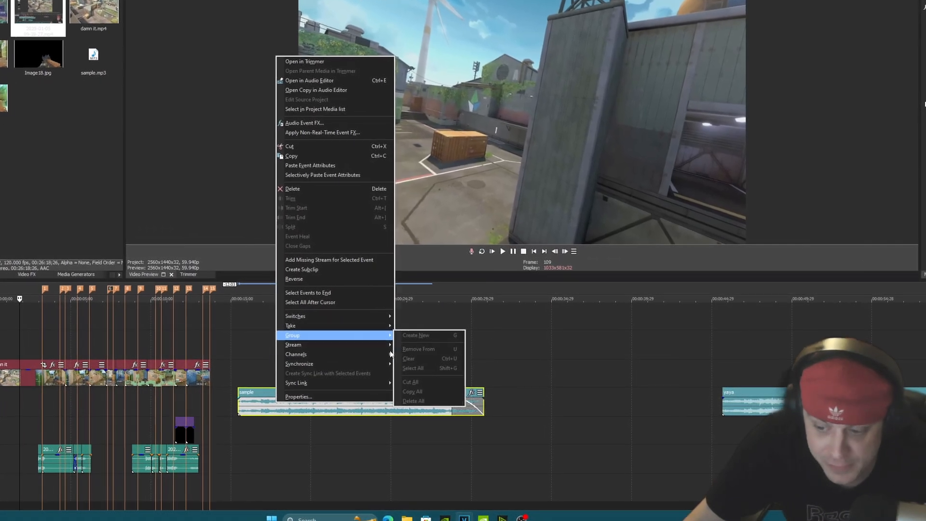
left_click(415, 350)
left_click(256, 403)
left_click_drag(256, 403, 345, 405)
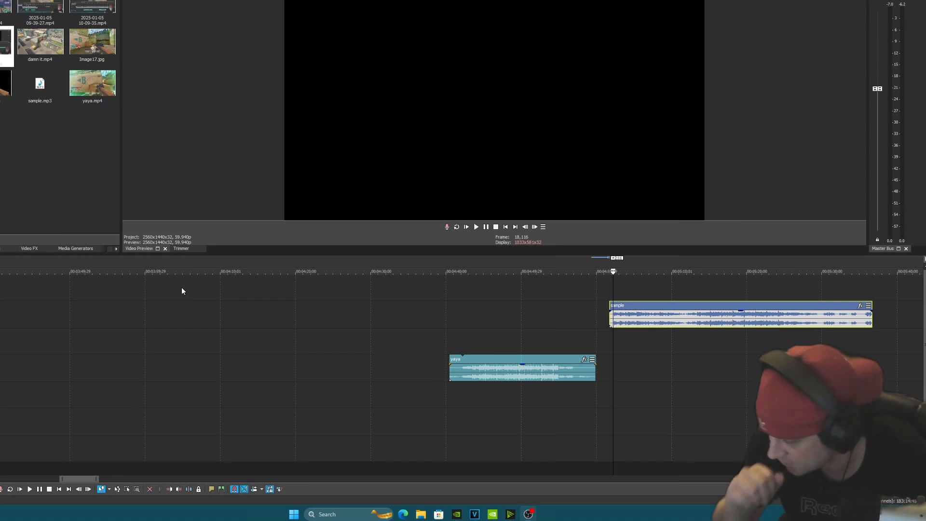
Play the sample audio from its start and drop timeline markers on the beats, stopping playback after the last marker
left_click(611, 269)
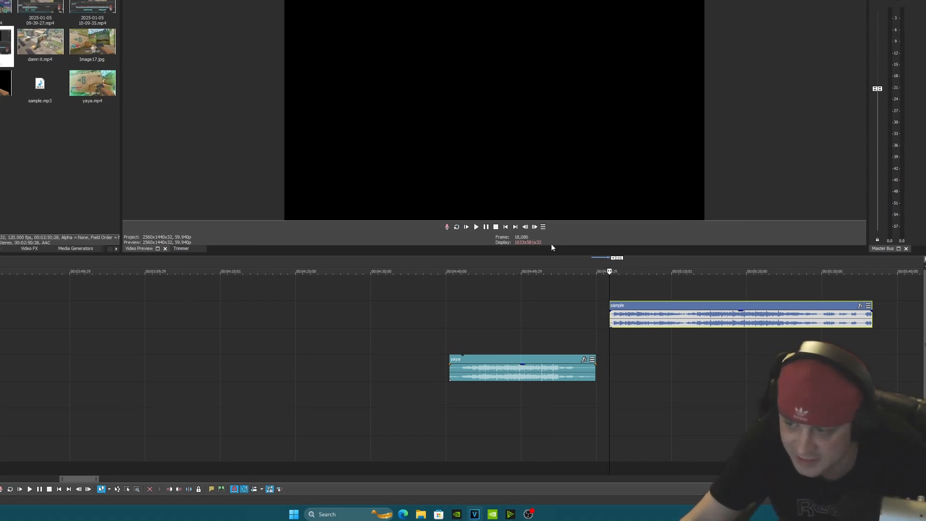
left_click(477, 228)
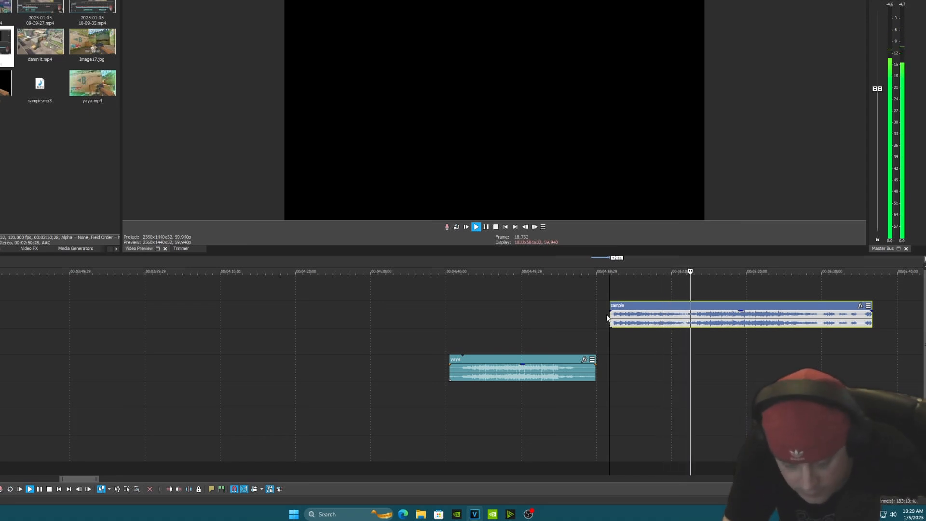
key("m")
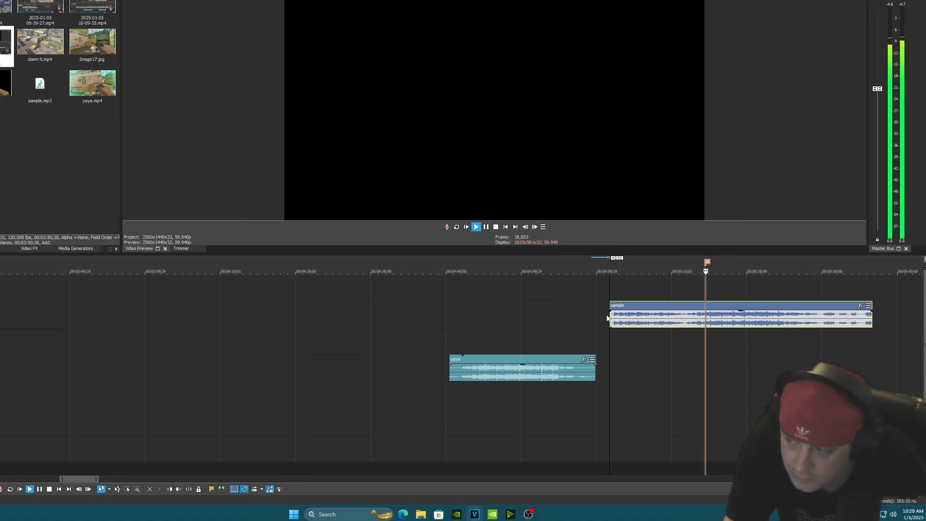
key("m")
key("m")
key("m")
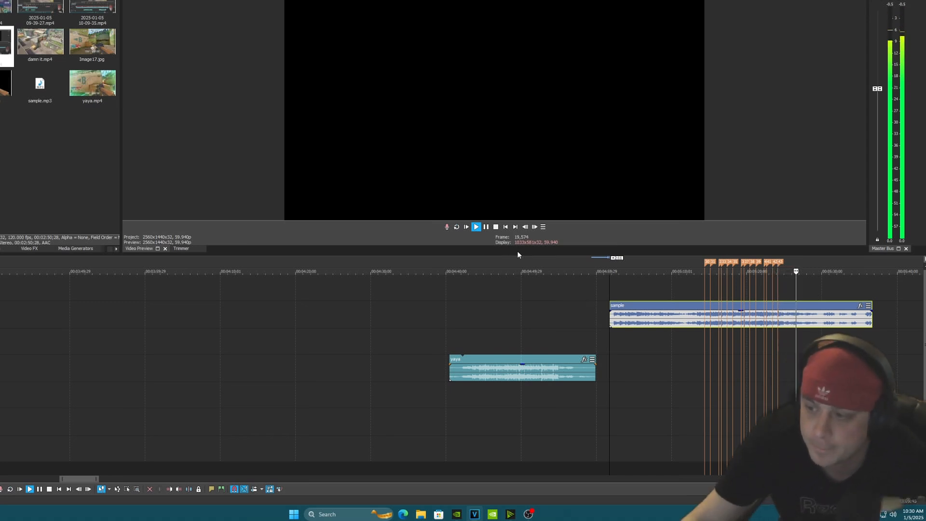
left_click(486, 227)
Examine the first of the beat markers placed over the sample audio
left_click(686, 269)
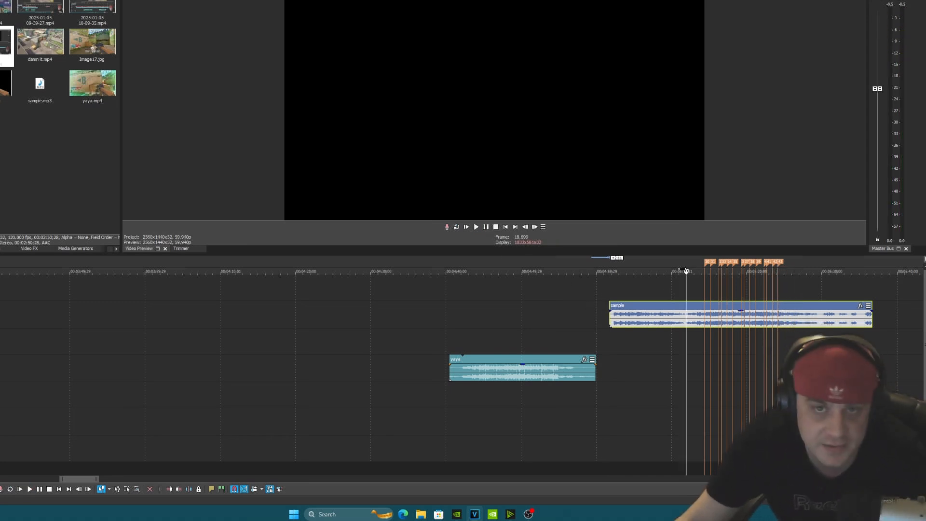
scroll(724, 272, "up", 3)
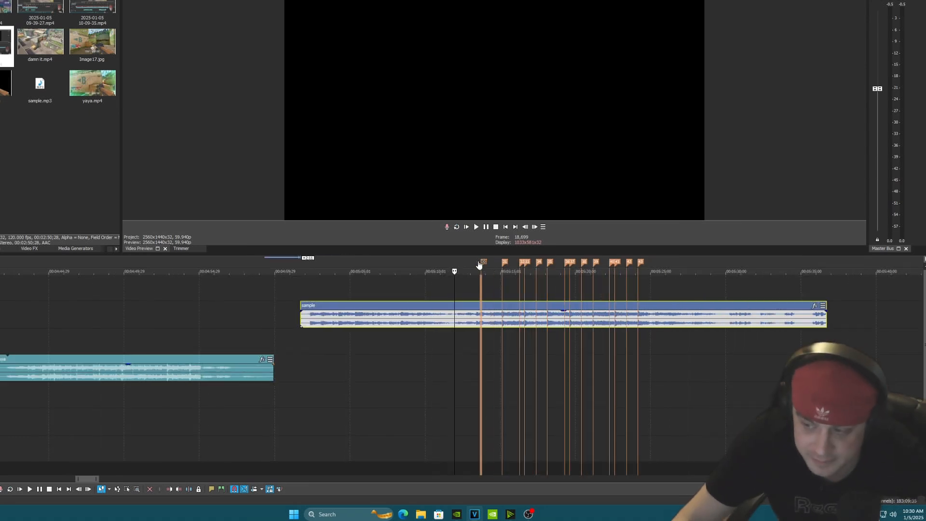
left_click(480, 263)
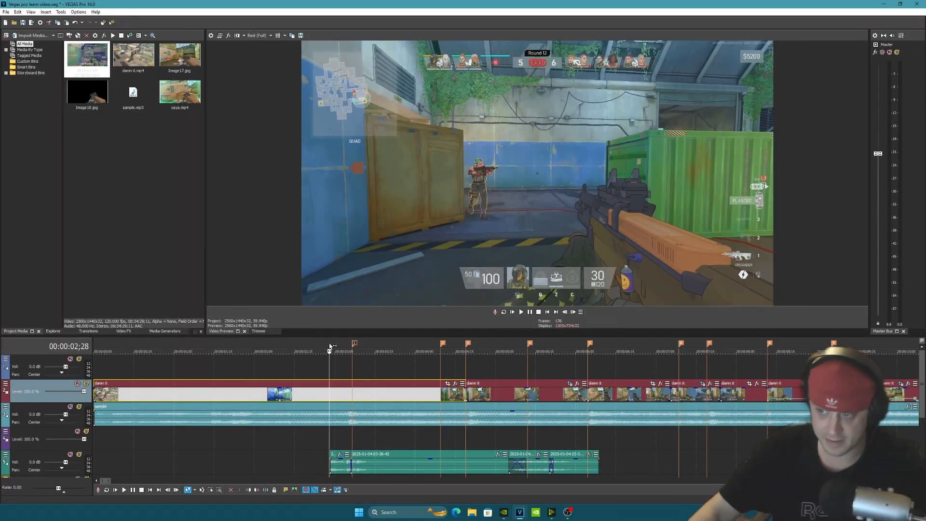
Play the damn it clip from about 00:00:02;28 to check how the kill lines up with the first beat marker
key("Right")
key("space")
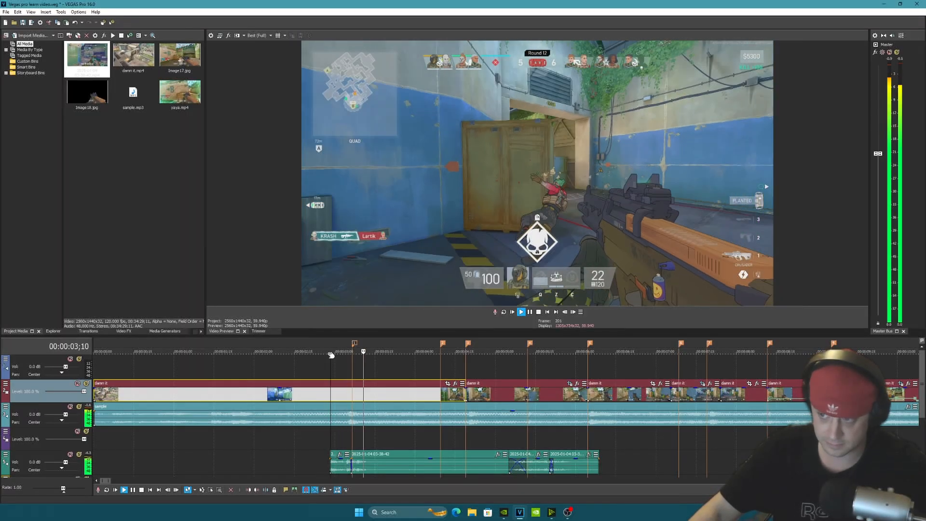
key("space")
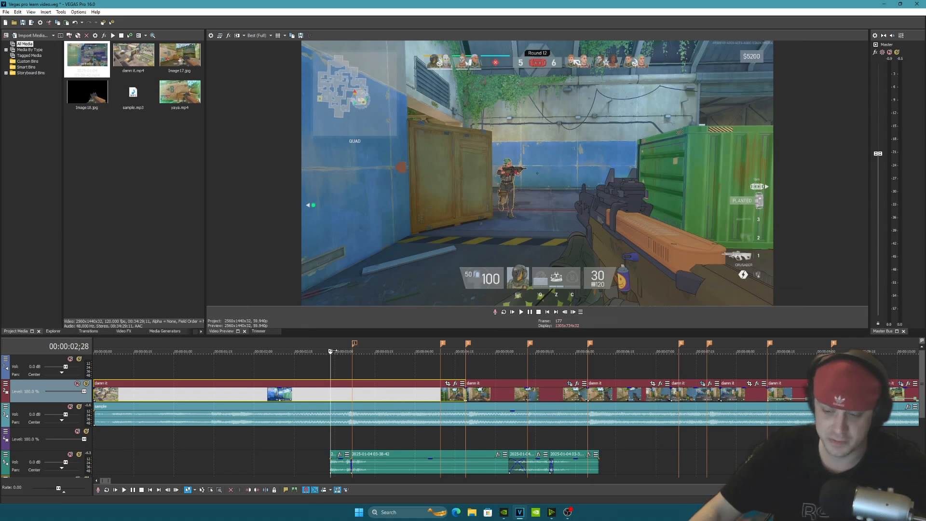
key("space")
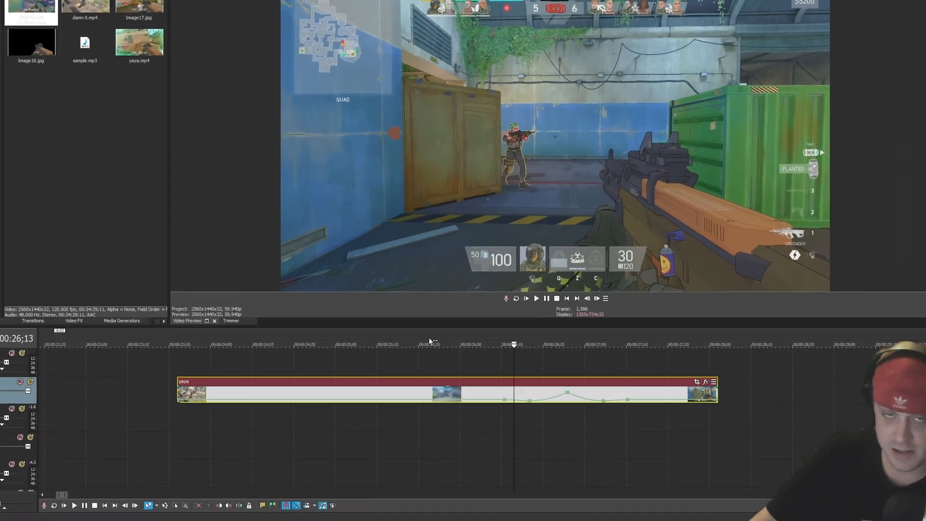
Remove the yaya clip's existing velocity envelope and insert a fresh Velocity envelope
right_click(479, 393)
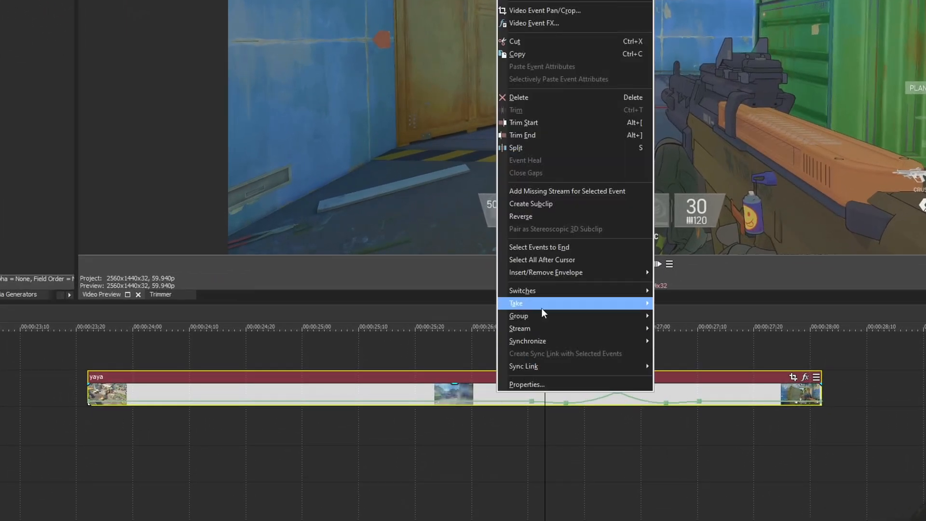
mouse_move(595, 272)
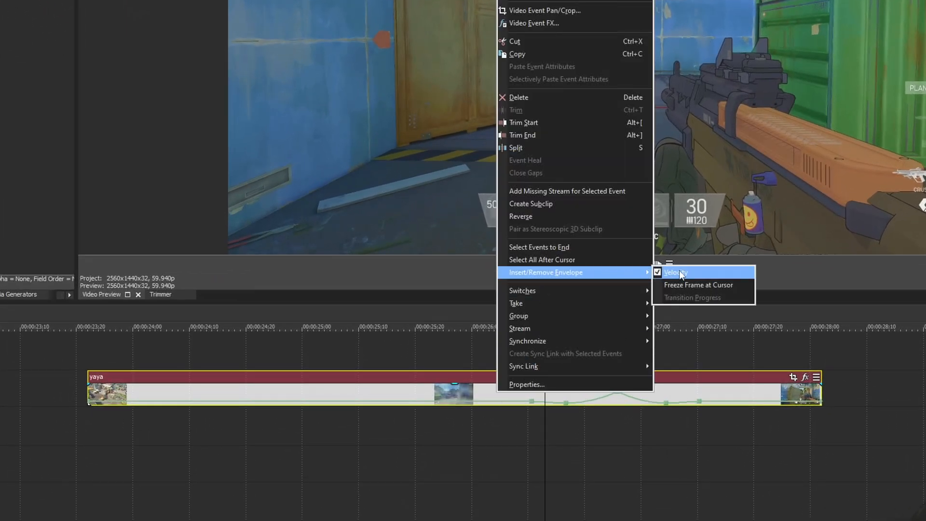
left_click(460, 309)
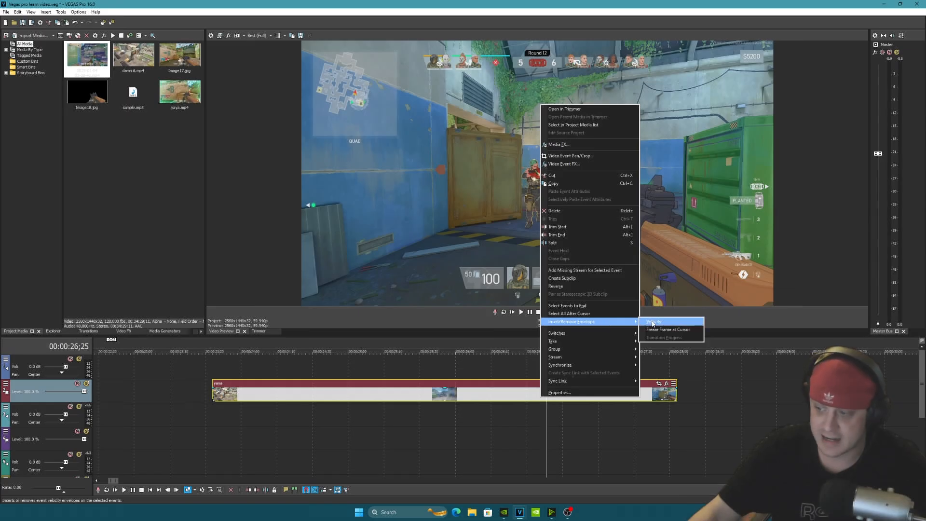
left_click(653, 322)
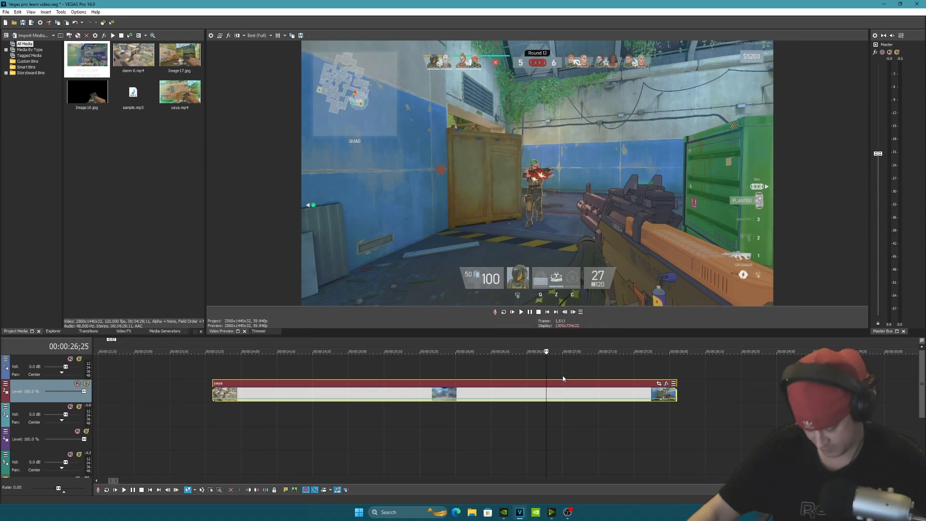
Find the key action frame in the yaya clip and add a velocity envelope point there, at about frame 1,611
key("Left")
key("Left")
key("Left")
key("Left")
key("Left")
key("Right")
key("Right")
key("Right")
key("Right")
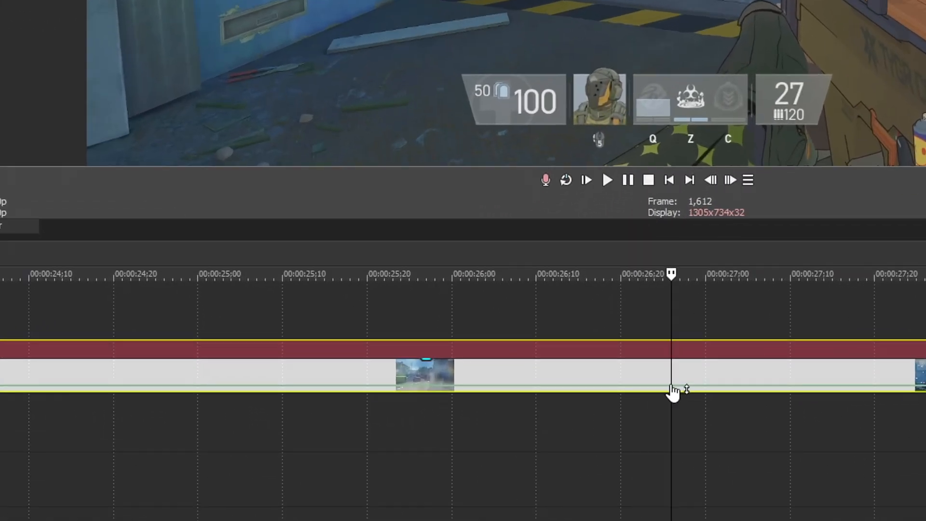
double_click(671, 386)
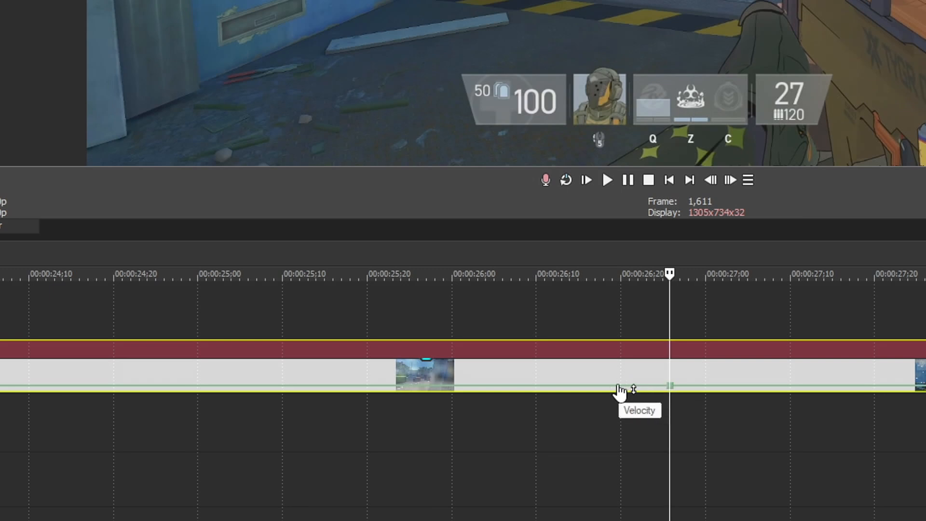
Add two velocity points before and two after the central point, the outermost at about frames 1,587 and 1,630
double_click(607, 386)
double_click(570, 386)
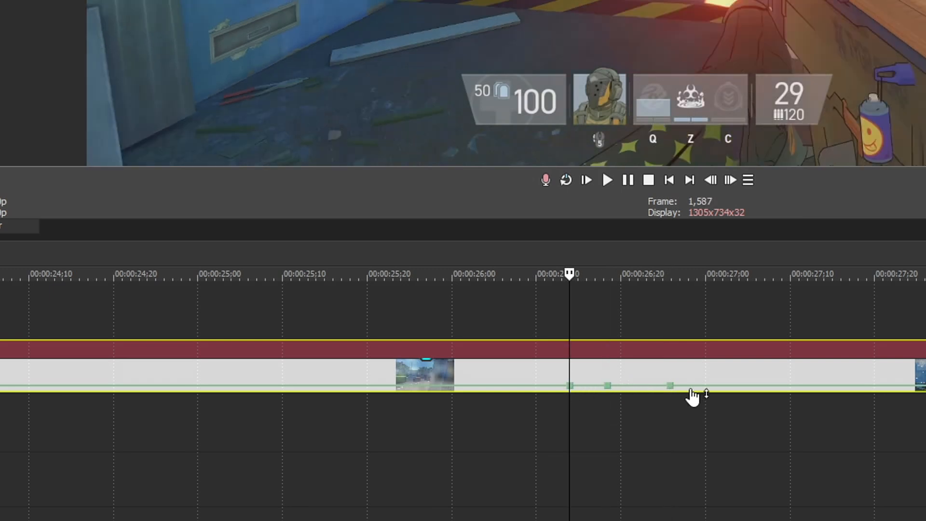
double_click(721, 386)
double_click(749, 386)
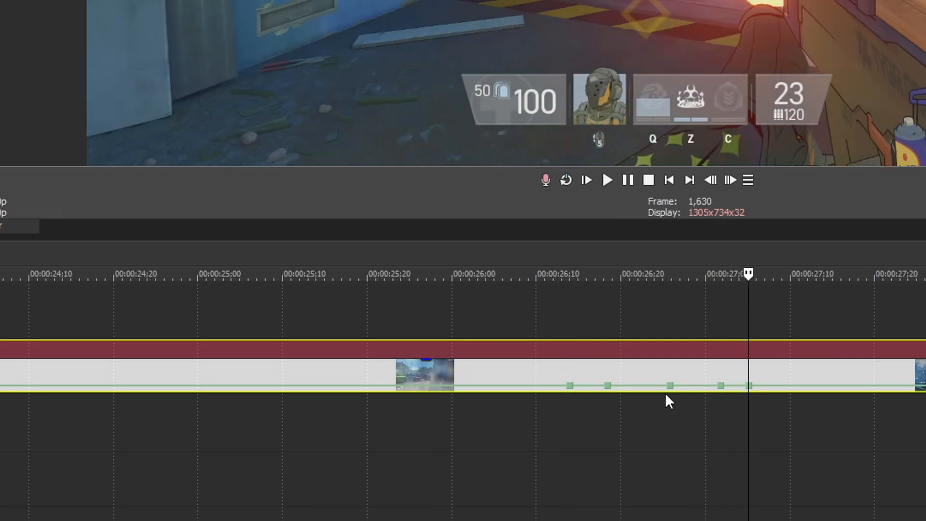
left_click(671, 387)
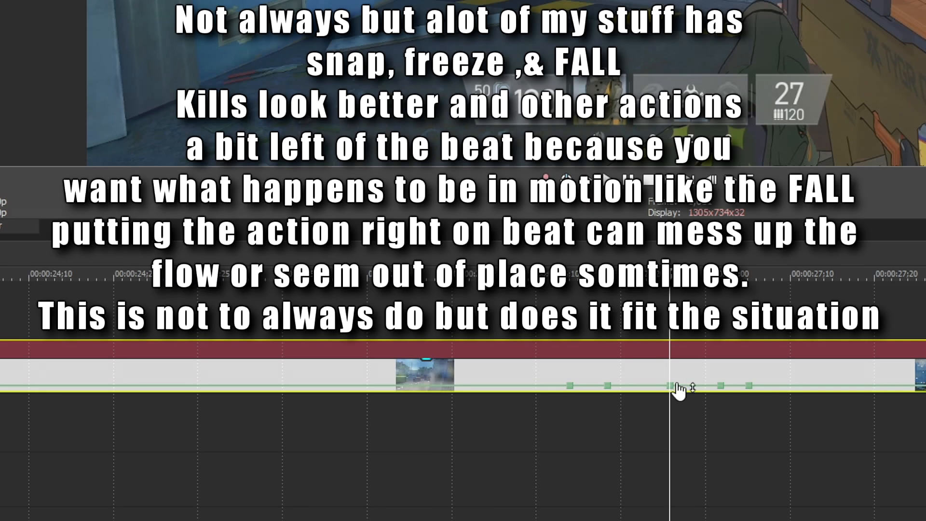
Move the yaya clip's central velocity point slightly earlier, to about frame 1,608, and set its velocity to 600%
left_click_drag(673, 394, 661, 392)
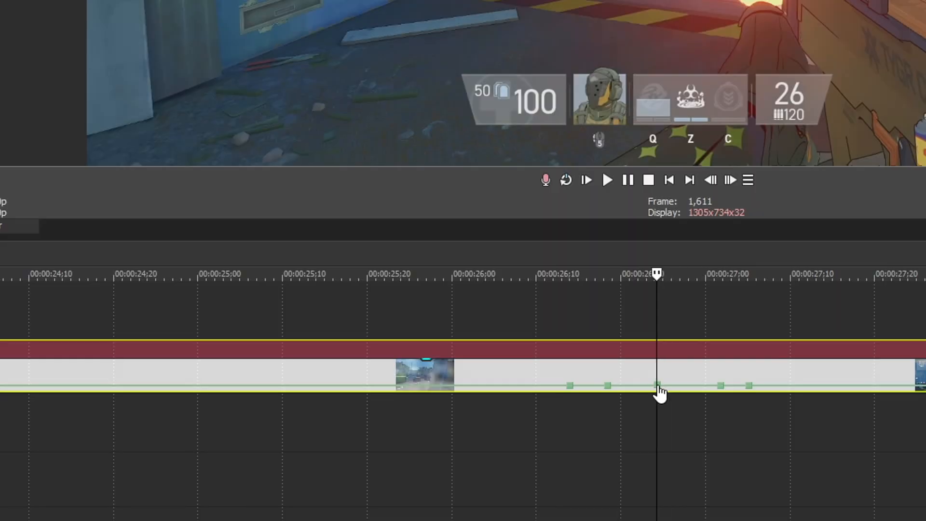
right_click(658, 388)
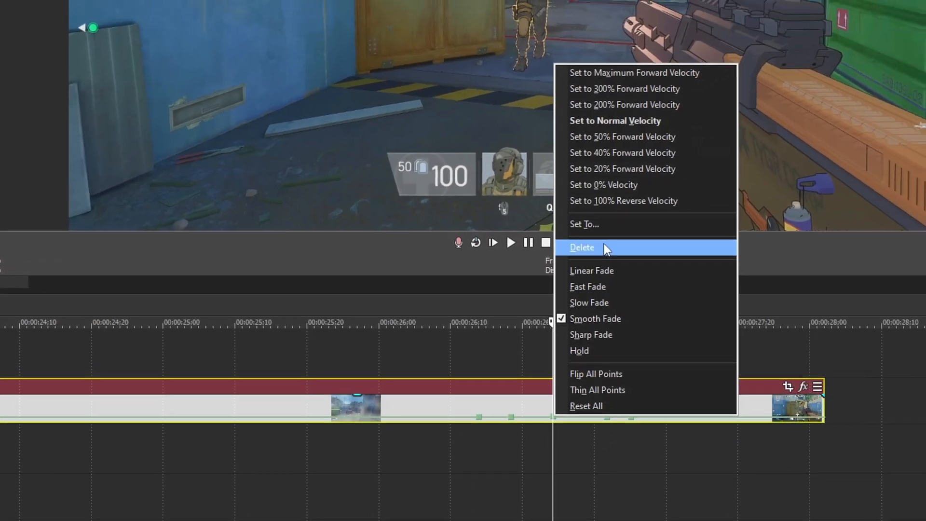
left_click(716, 156)
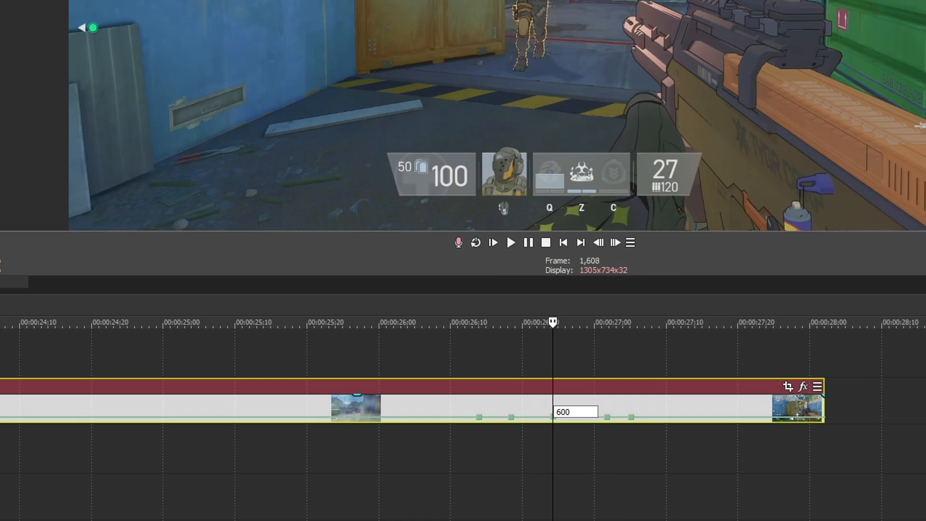
key("Return")
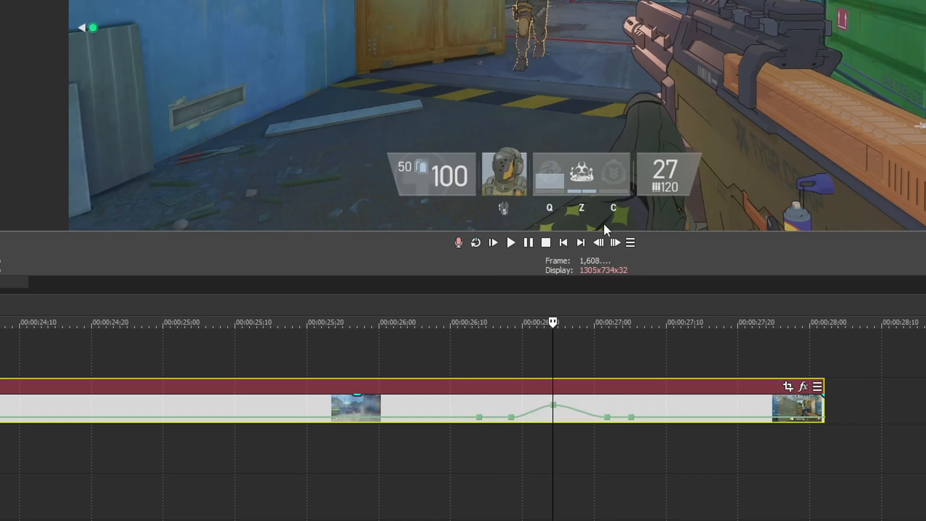
Apply a Slow Fade to the velocity segment before the central point and a Fast Fade to the segment after it
right_click(542, 416)
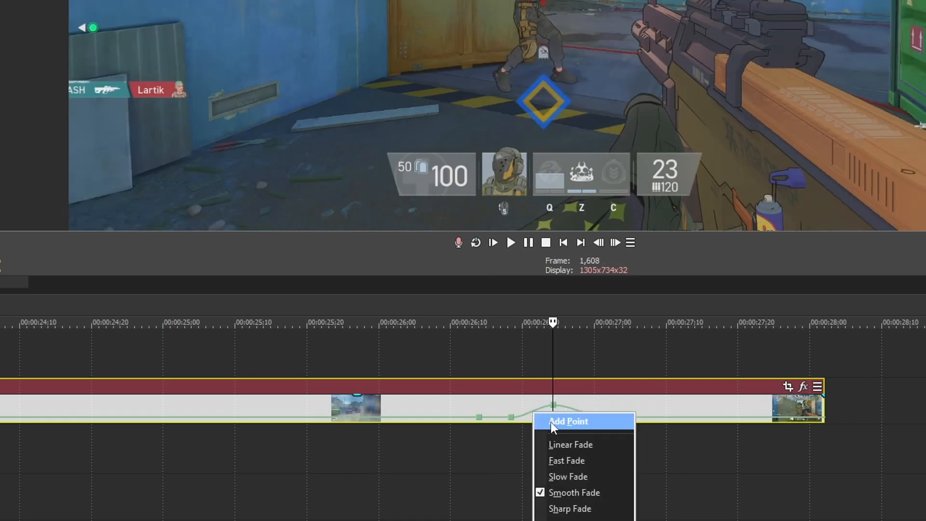
left_click(569, 476)
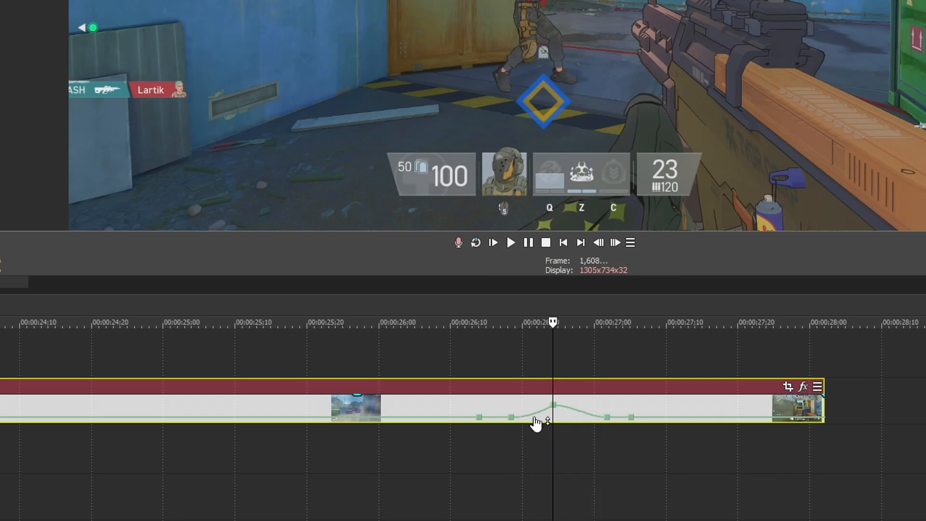
right_click(574, 410)
left_click(603, 458)
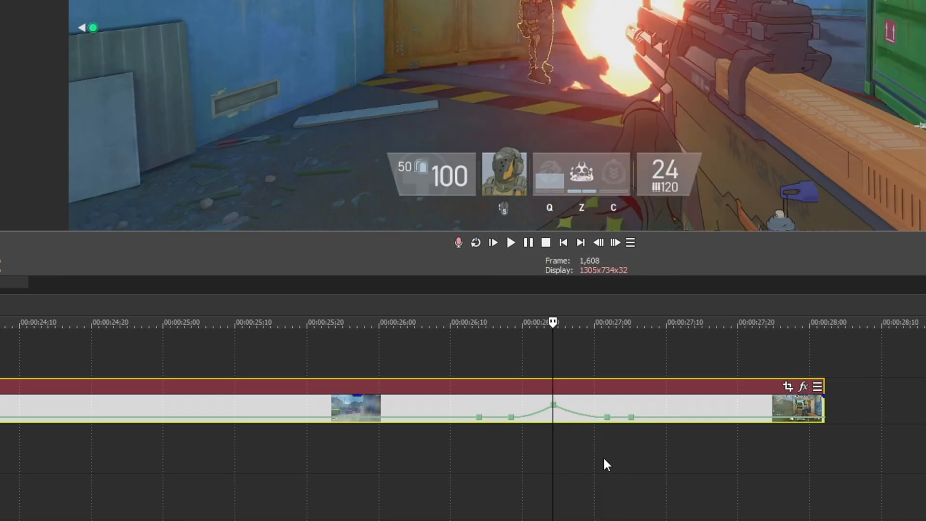
Set the velocity points immediately before and after the yaya clip's 600% peak to 10%
right_click(511, 417)
left_click(545, 224)
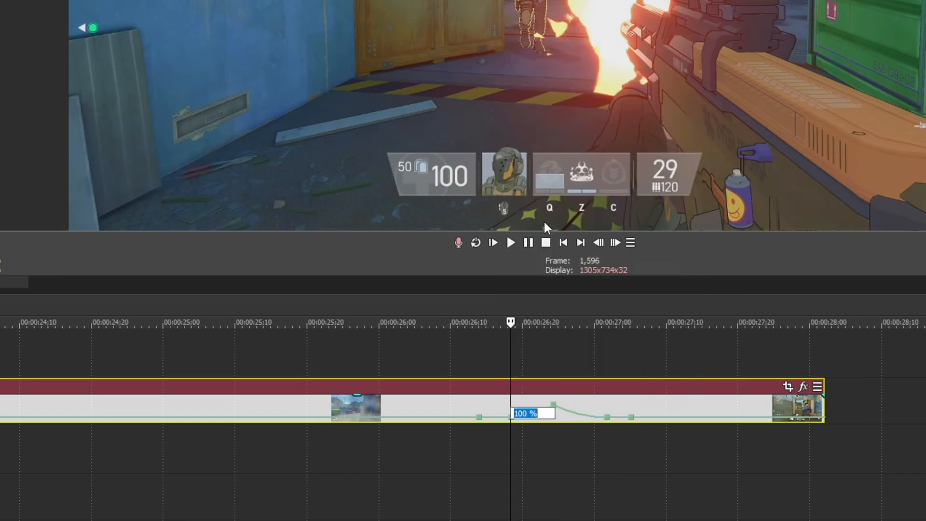
type("10")
key("Return")
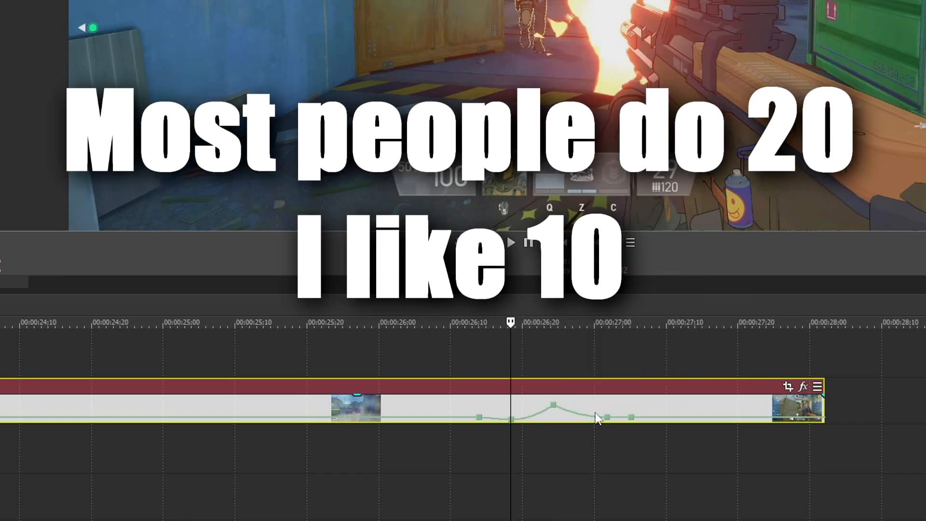
right_click(608, 416)
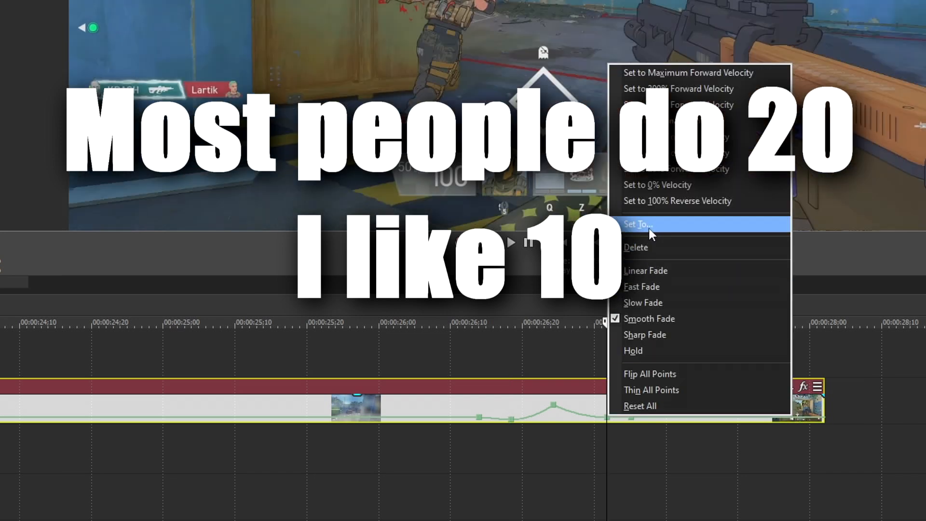
left_click(650, 227)
key("Return")
Play the yaya clip from the first outer velocity point, about 00:00:26;13, to preview the speed ramp
left_click(473, 308)
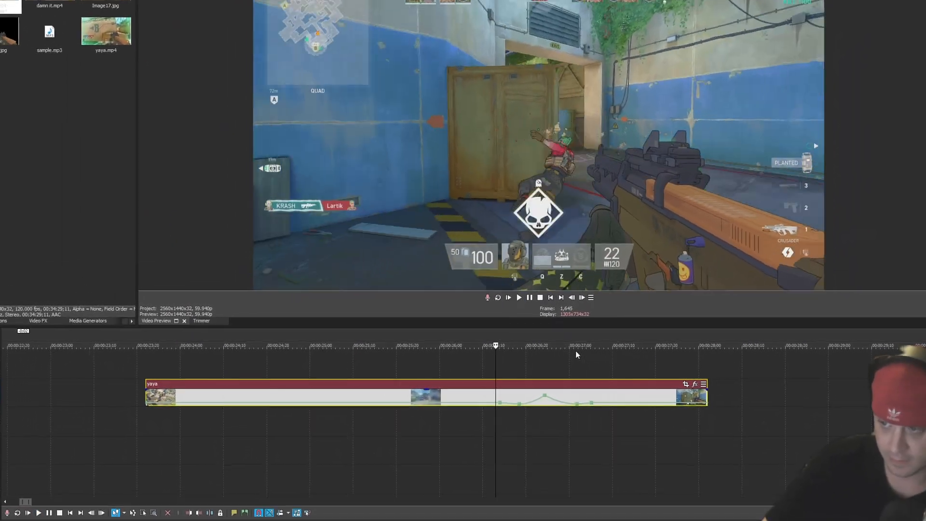
key("space")
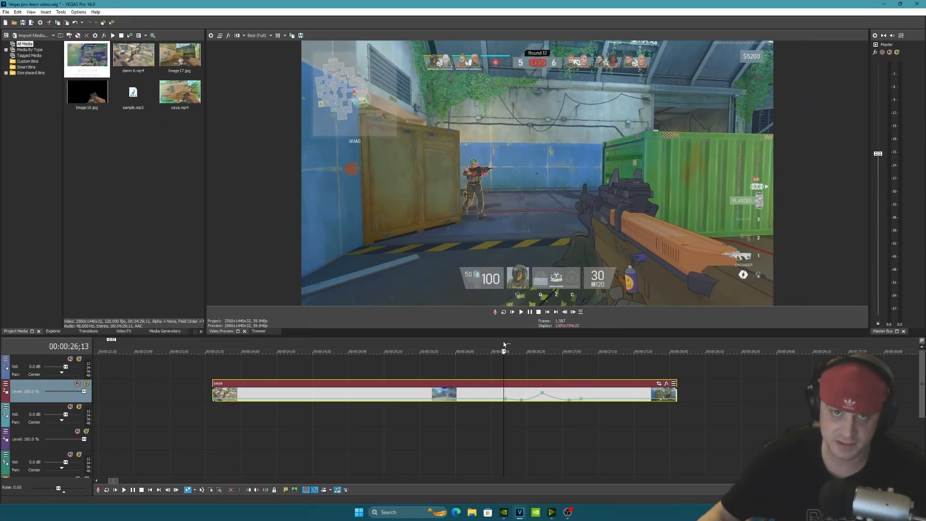
key("space")
key("space")
key("space")
key("space")
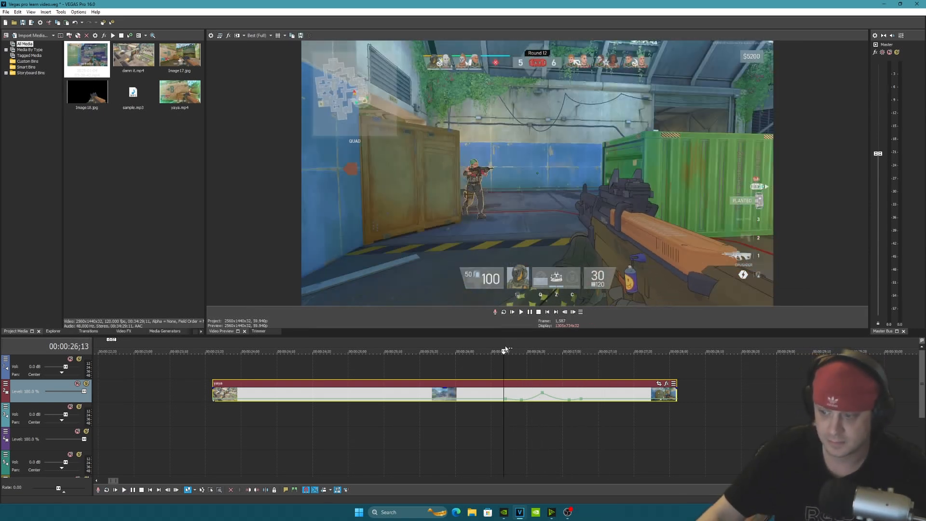
Scrub between the slow points and the velocity peak, and play through the ramp to check its timing on the kill
left_click(523, 348)
left_click(548, 343)
left_click(543, 344)
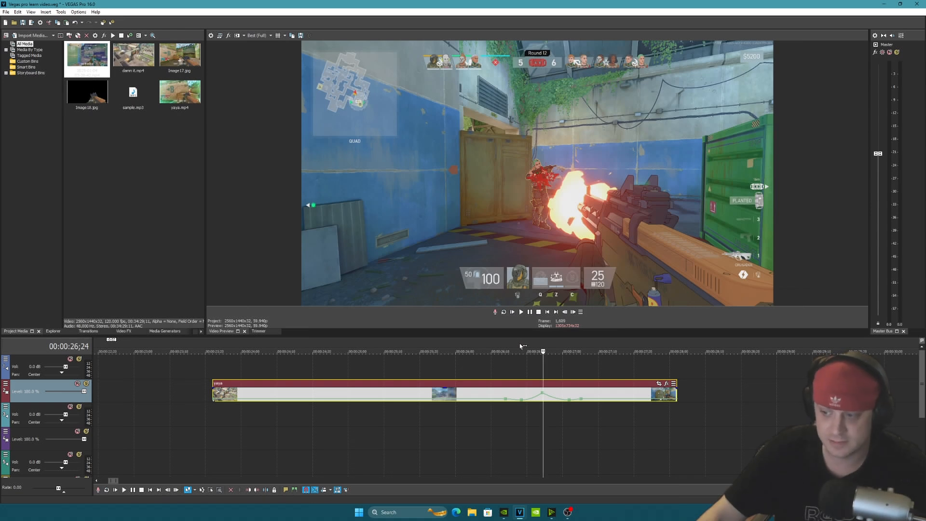
left_click(524, 344)
key("space")
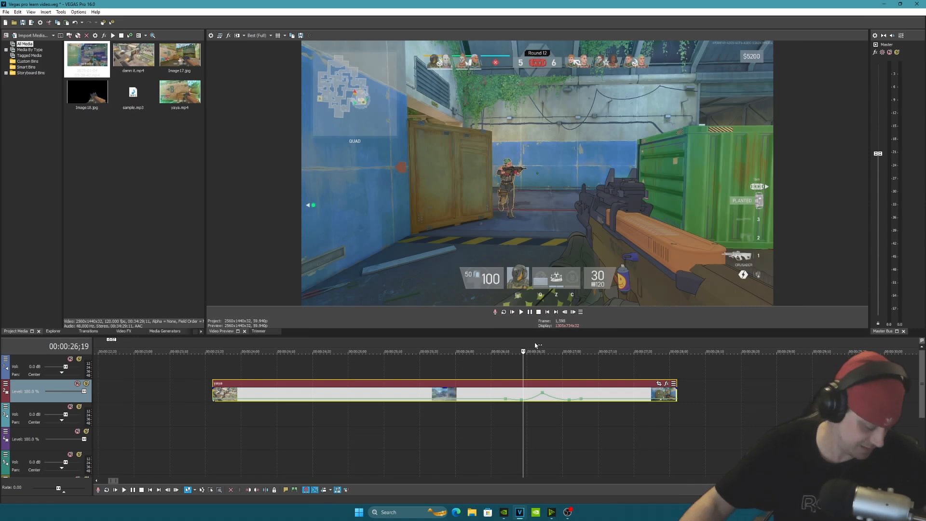
left_click(513, 343)
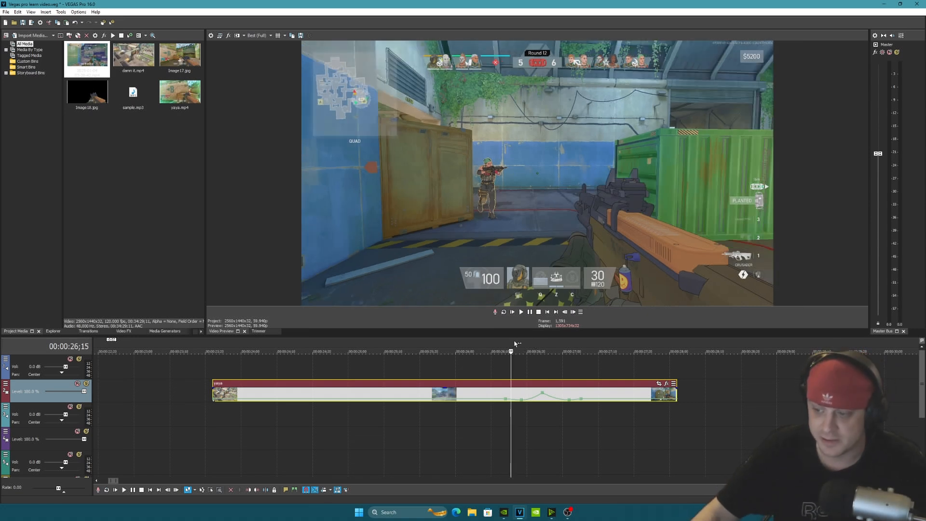
left_click(541, 343)
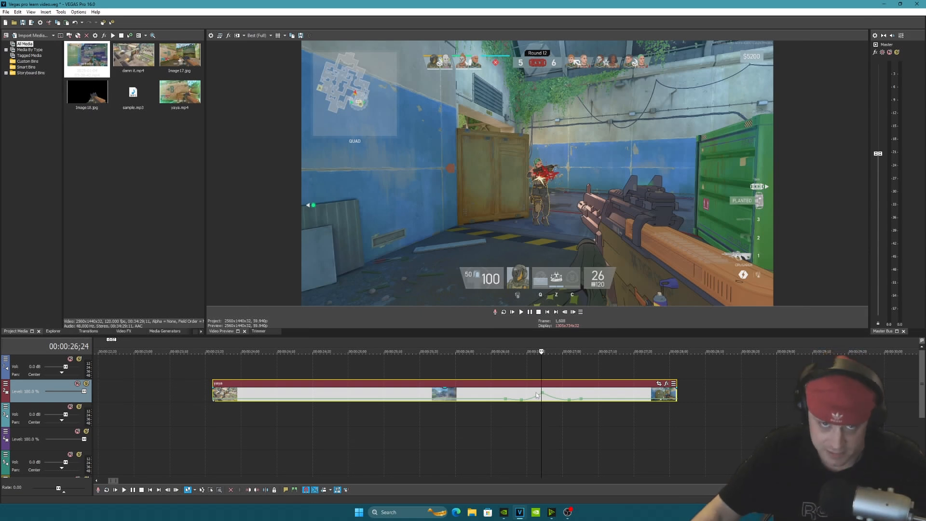
left_click(525, 368)
key("space")
key("Return")
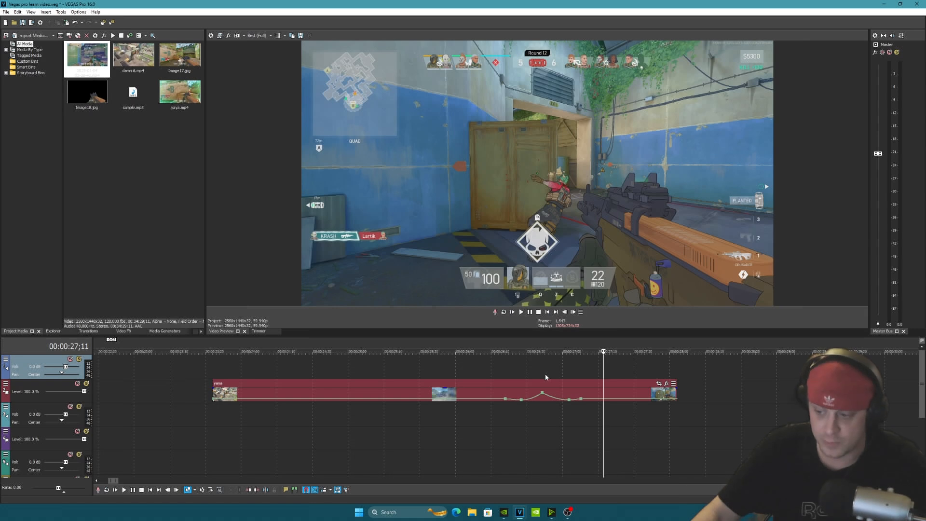
Compare the yaya clip's frames at the inner and outer velocity points on both sides of the peak
left_click(542, 368)
left_click(520, 371)
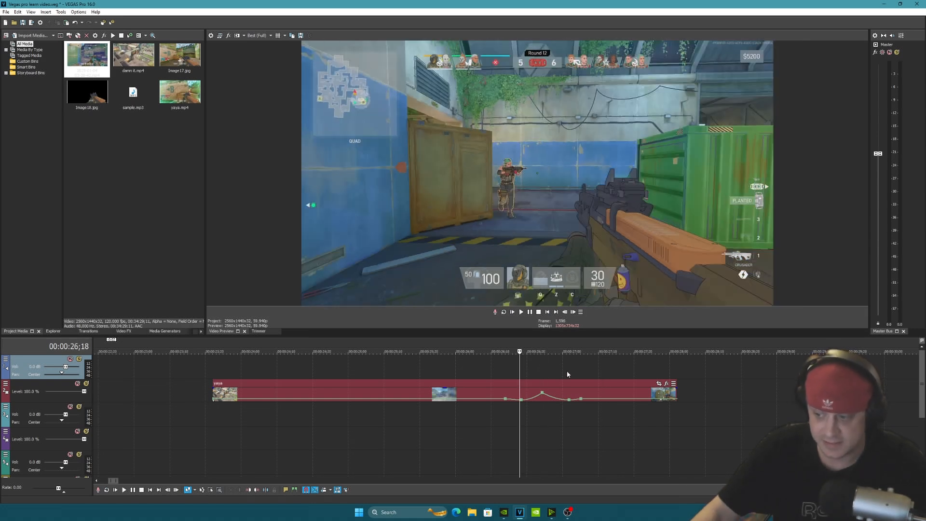
left_click(569, 372)
left_click(502, 369)
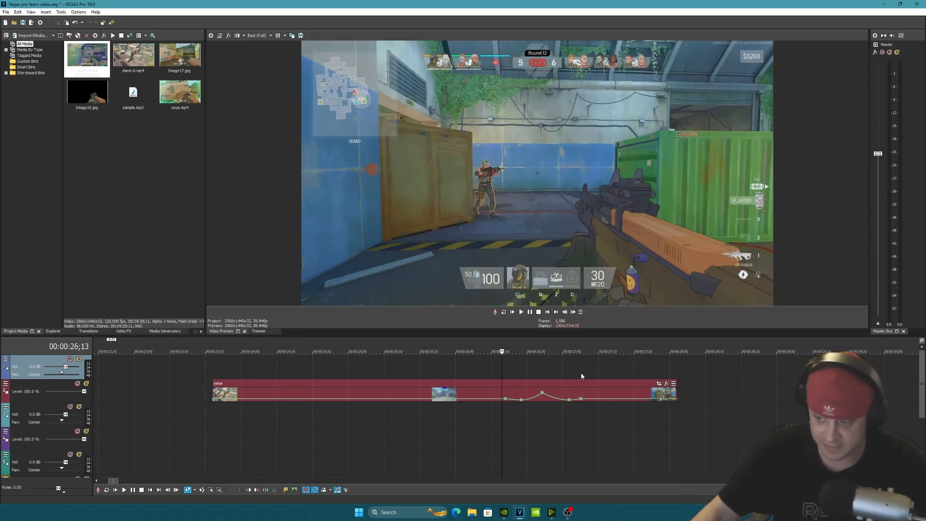
left_click(581, 373)
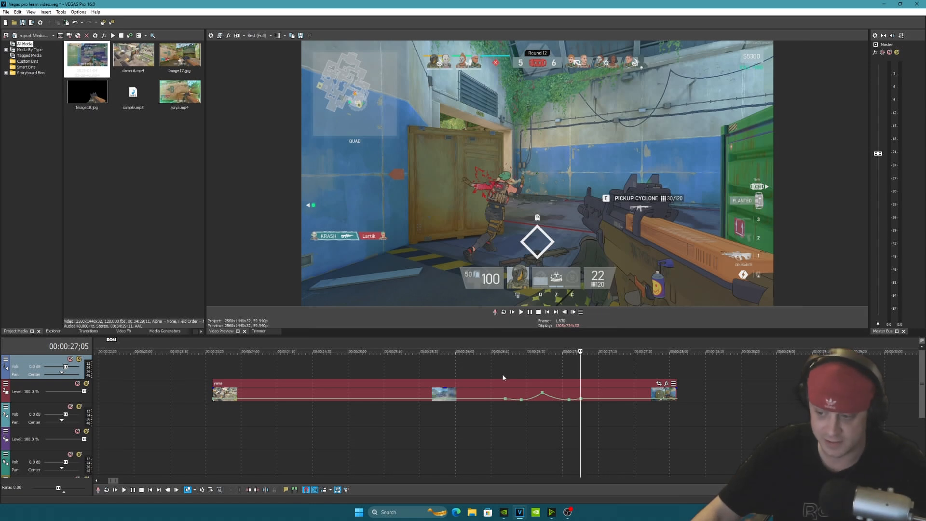
left_click(504, 370)
left_click(581, 372)
left_click(504, 374)
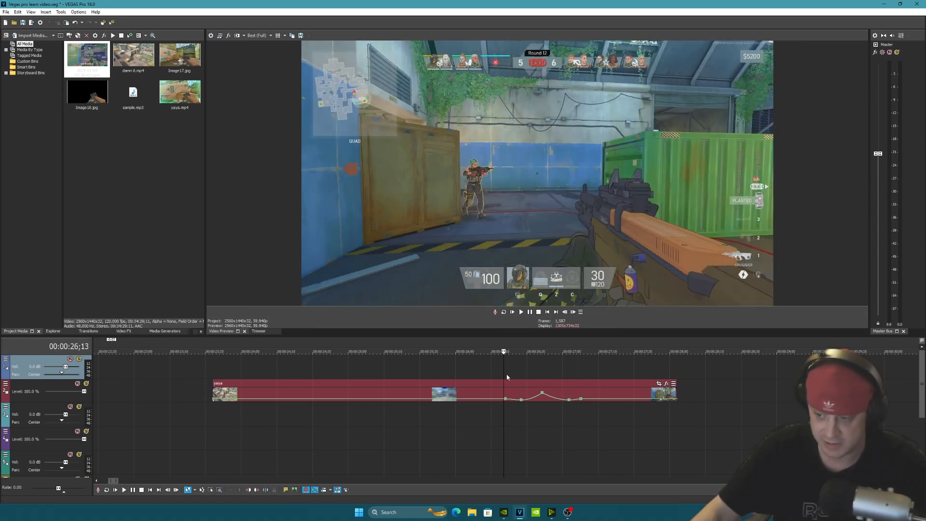
Review the fade options on the velocity segments either side of the yaya clip's central point
right_click(534, 399)
left_click(542, 429)
right_click(550, 396)
left_click(568, 427)
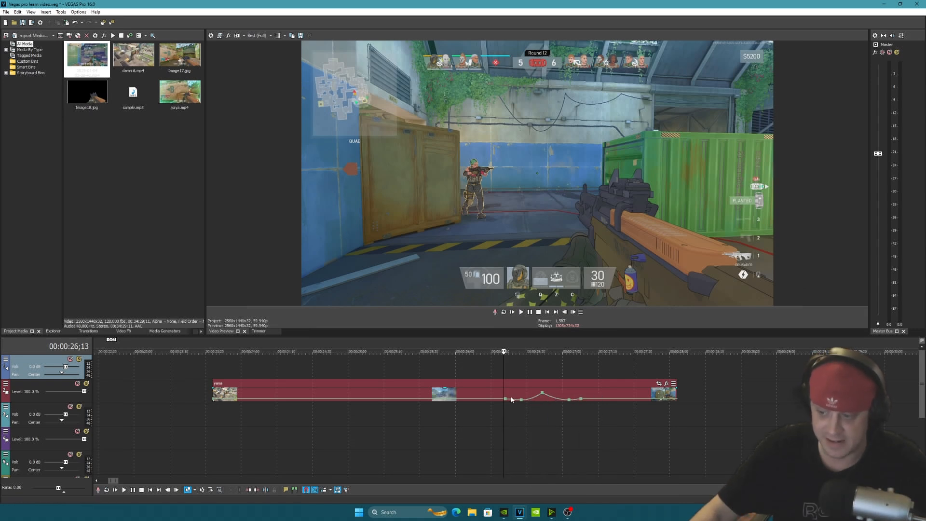
Return to the edited montage and play it from about 00:00:02;22 to examine the damn it clip's speed ramp
scroll(315, 417, "down", 8)
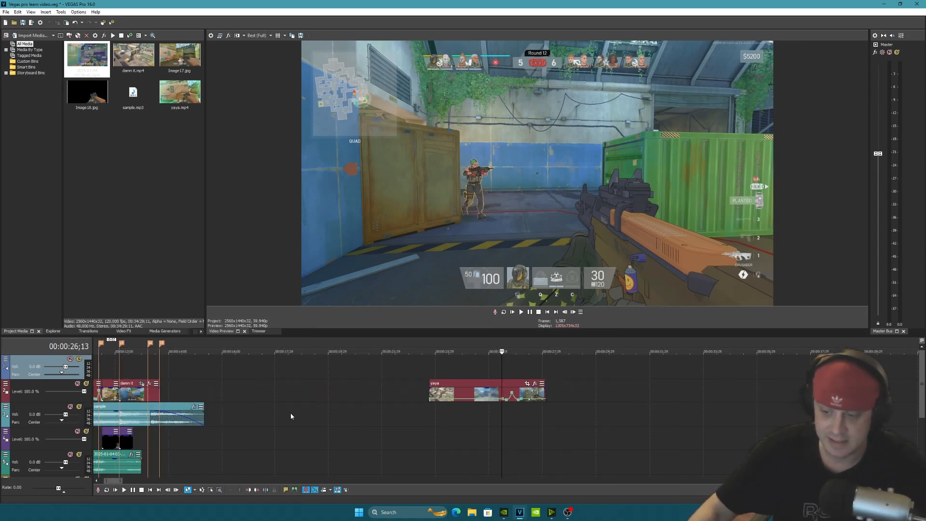
left_click(133, 346)
scroll(319, 414, "up", 8)
scroll(436, 416, "down", 6)
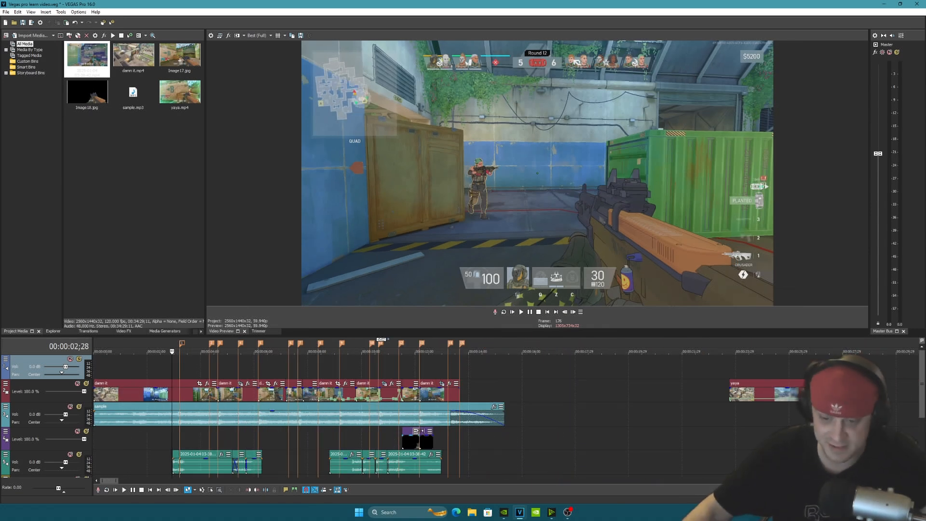
left_click(168, 345)
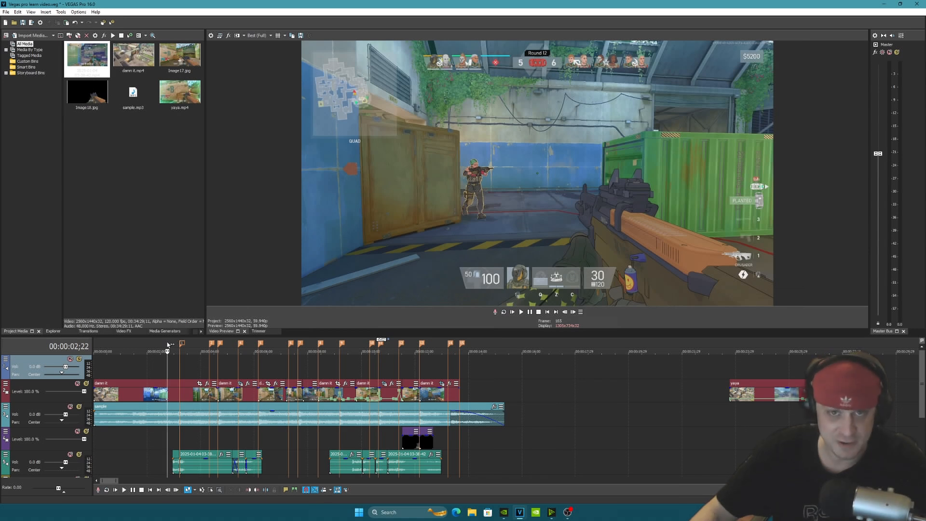
key("space")
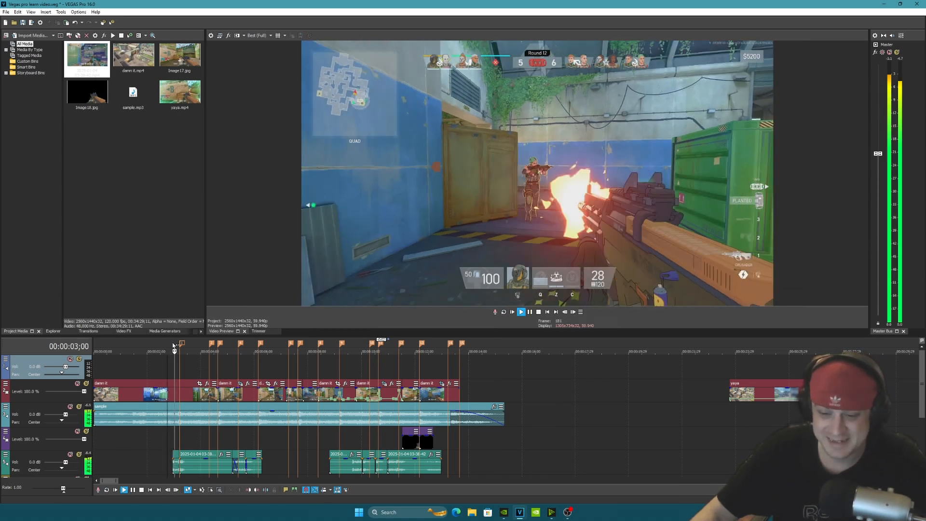
key("space")
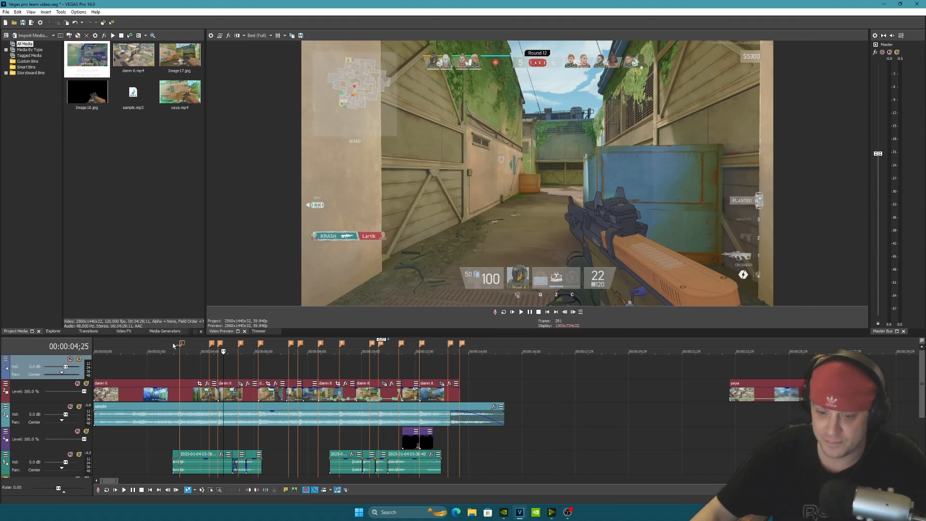
Replay the montage from around the first beat marker to check how the action lands on the following beats
left_click(174, 344)
key("space")
key("space")
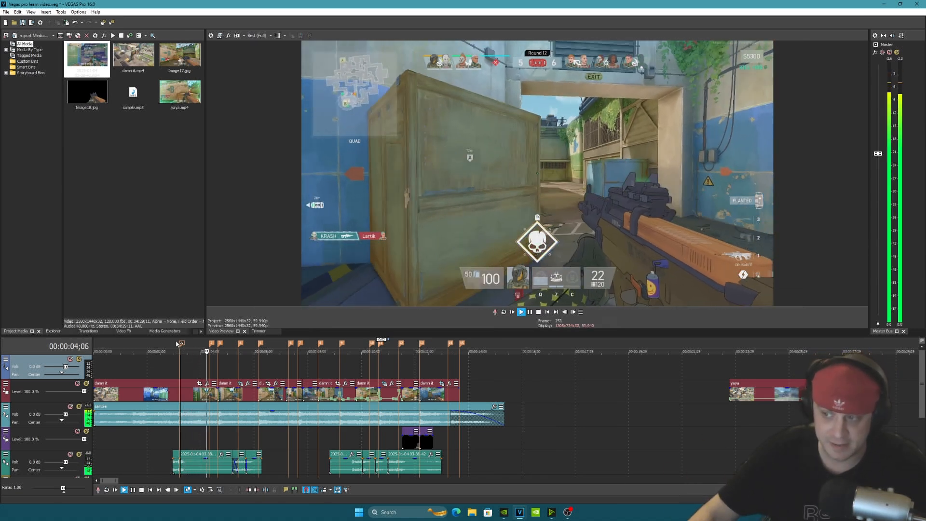
key("Return")
left_click(183, 342)
key("Return")
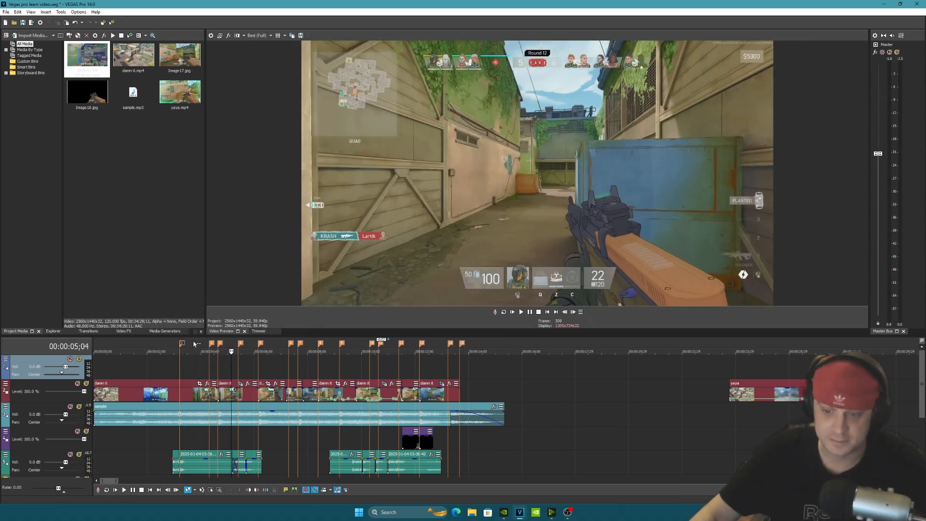
key("Return")
Examine how the damn it clips line up with the beat markers between about 00:00:04;00 and 00:00:05;10
scroll(400, 366, "up", 4)
left_click(462, 368)
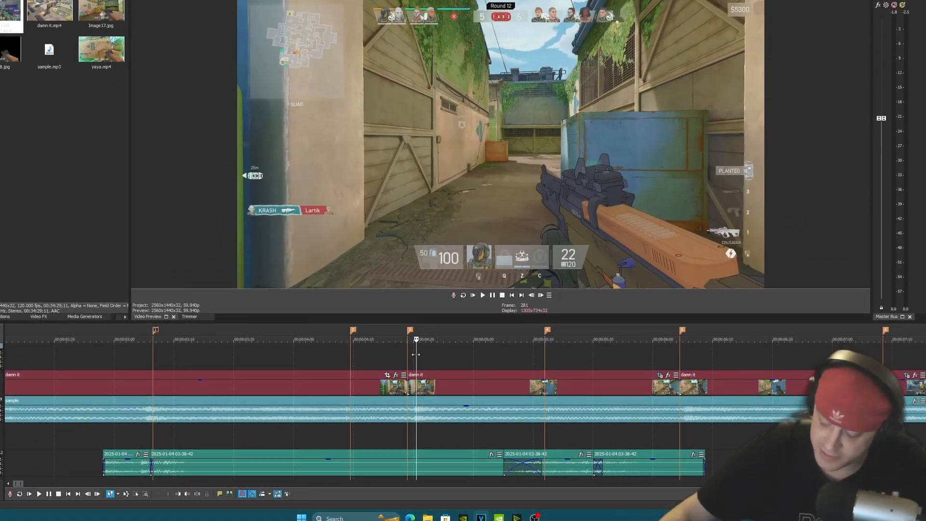
left_click(356, 331)
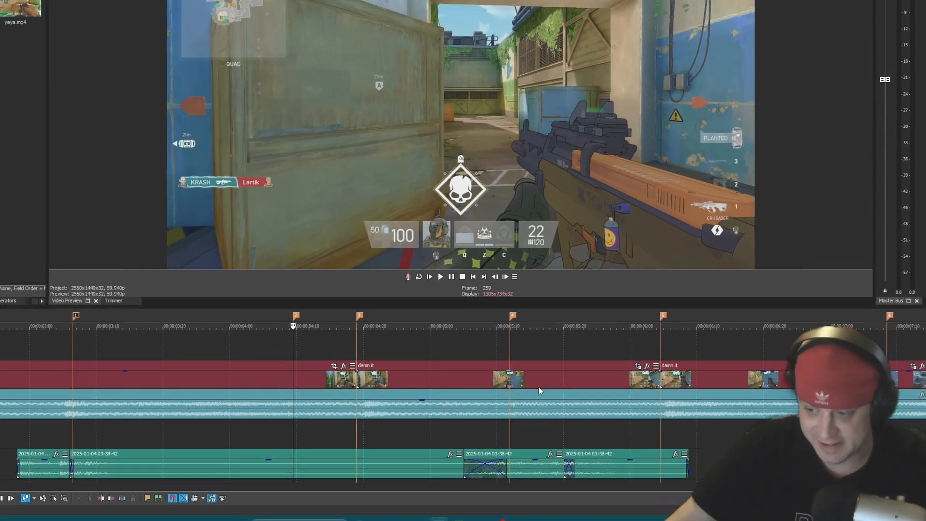
left_click(265, 316)
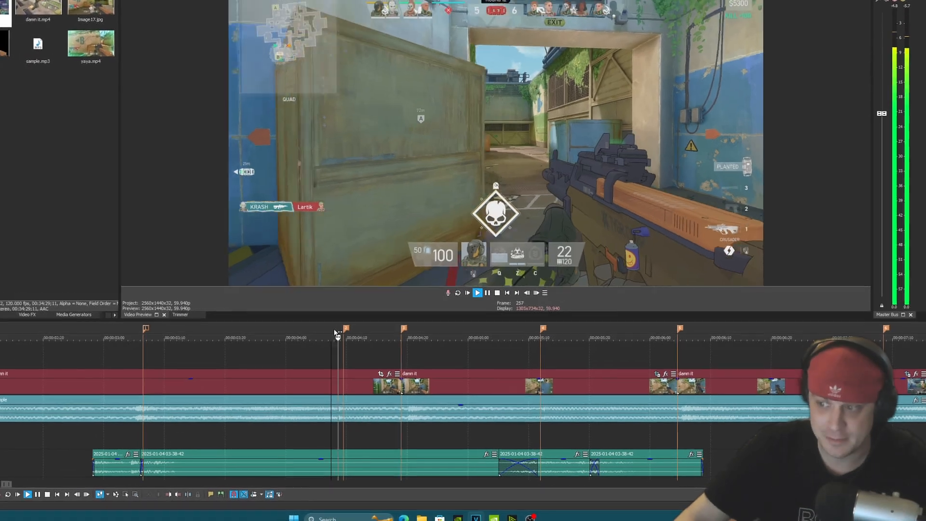
key("space")
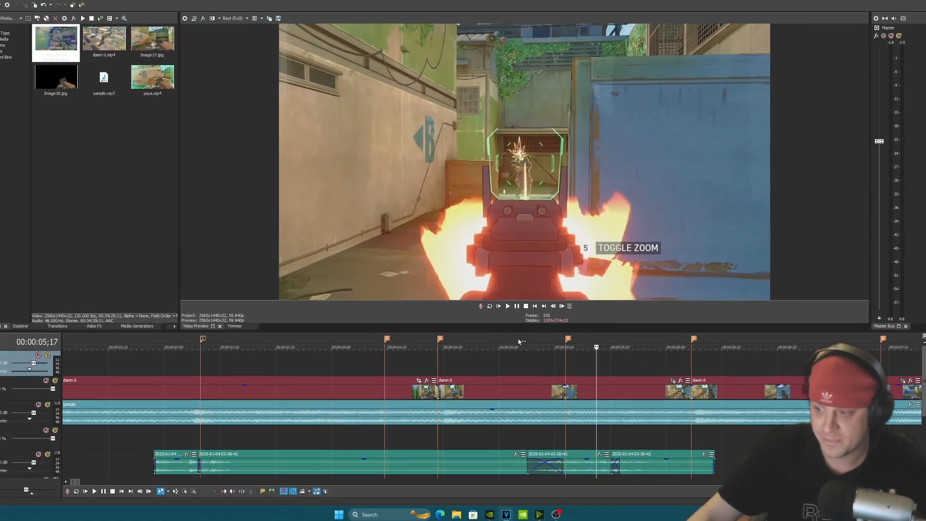
left_click(551, 340)
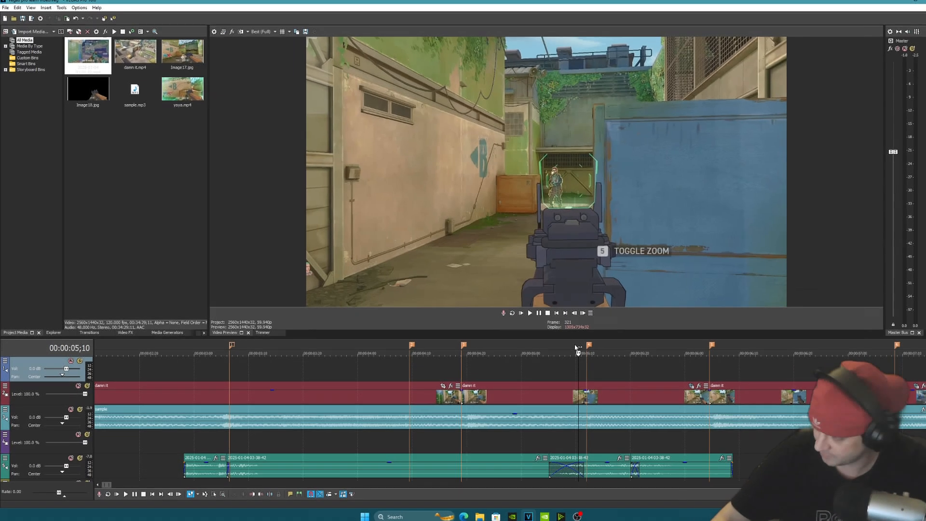
Inspect the pan/crop zoom keyframes at 00:00:00;15 and 00:00:00;23 of the damn it clip between the third and fifth beat markers
key("Return")
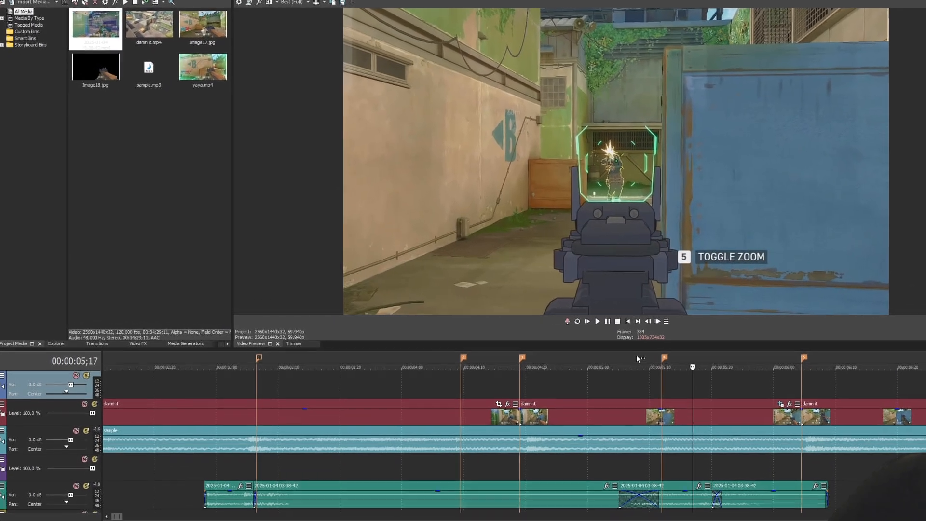
left_click(654, 356)
left_click(820, 413)
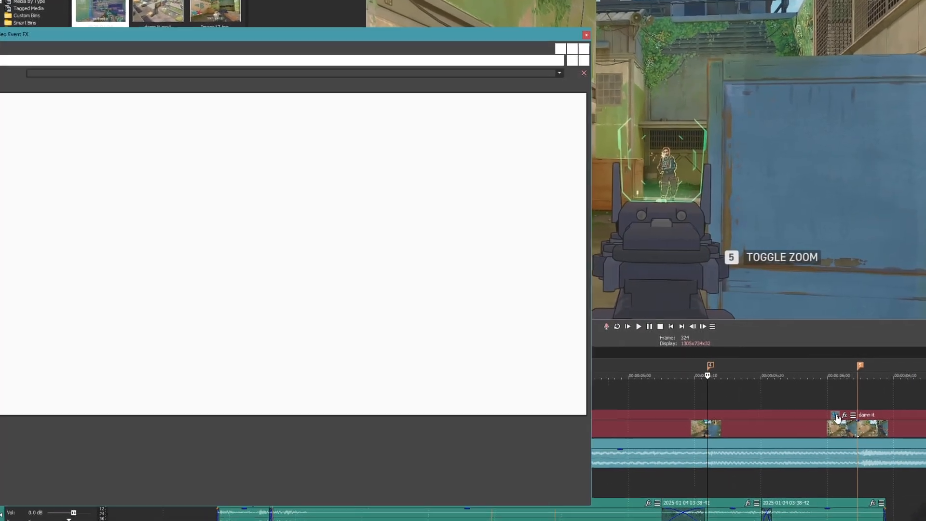
left_click_drag(325, 12, 461, 3)
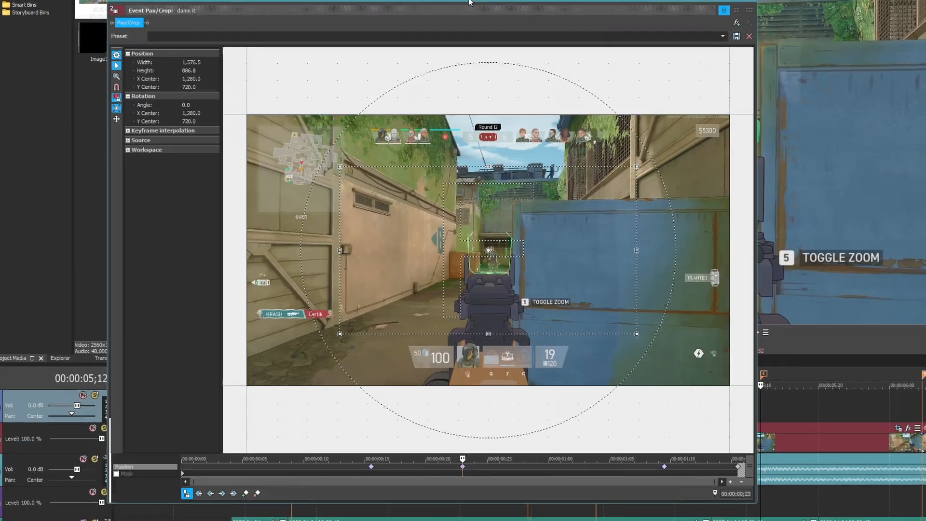
left_click(364, 463)
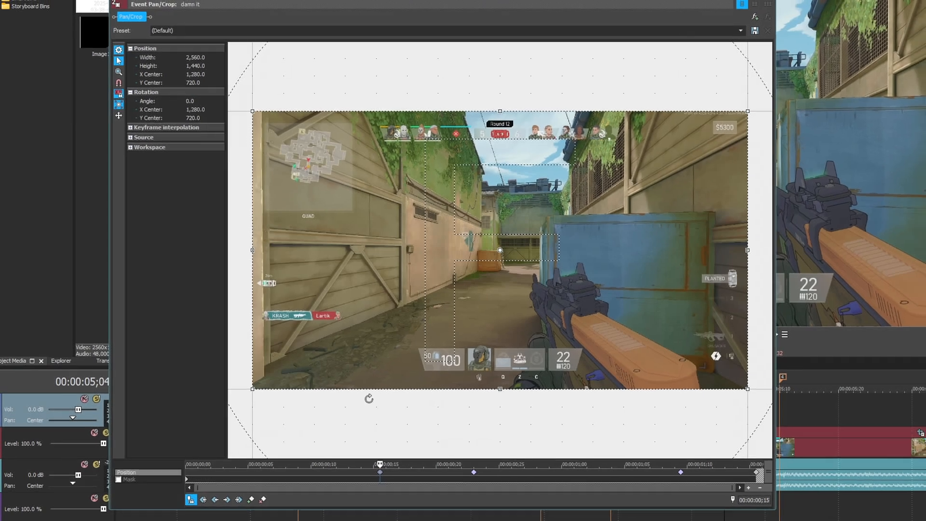
left_click_drag(367, 456, 423, 448)
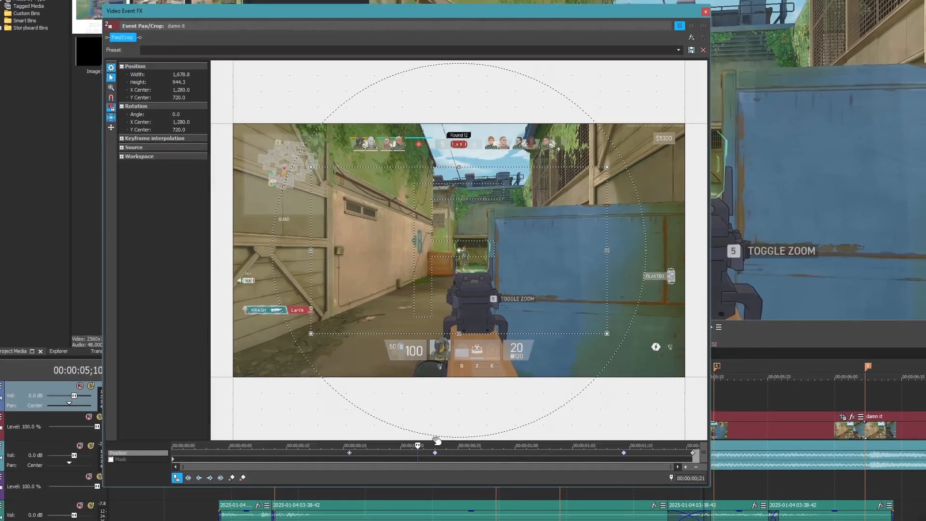
left_click_drag(406, 440, 423, 439)
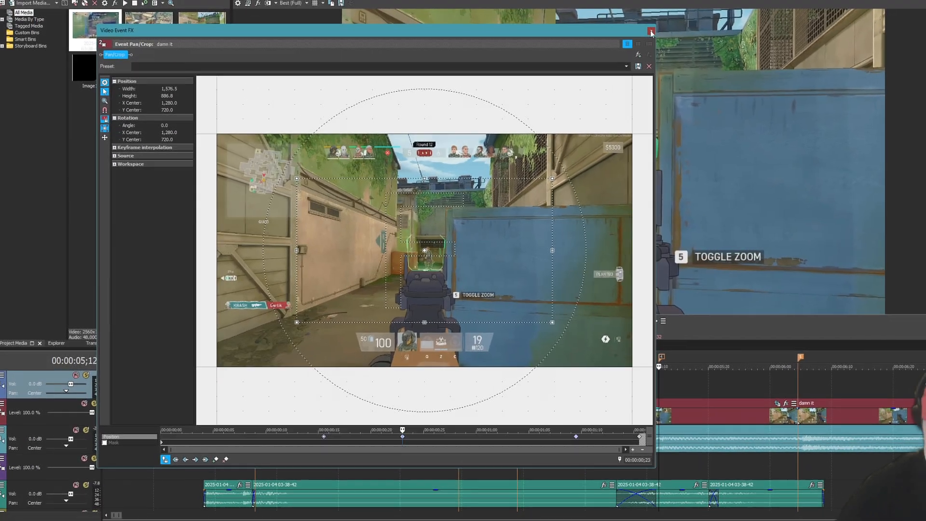
left_click(657, 28)
Play the montage repeatedly from about 00:00:05;03 to check how the zoom lands on the fourth and fifth beat markers
left_click(587, 356)
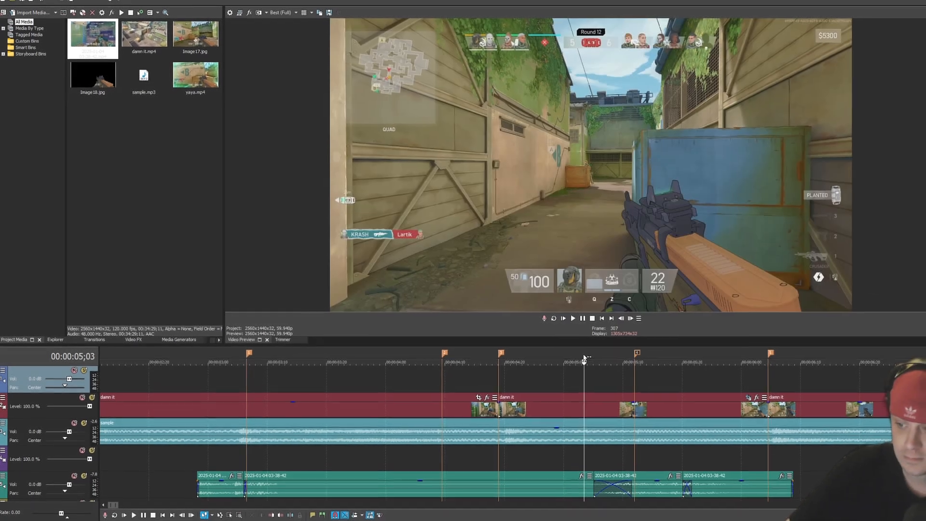
key("space")
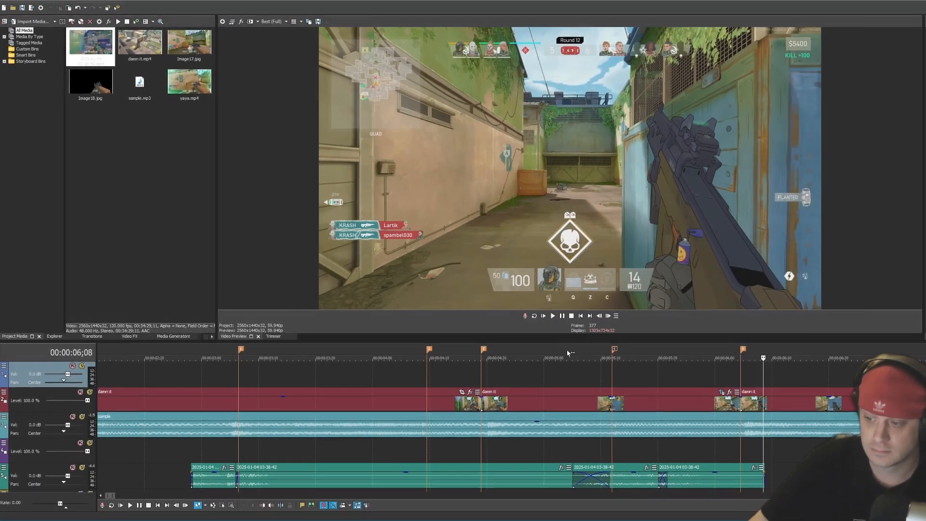
key("space")
key("space")
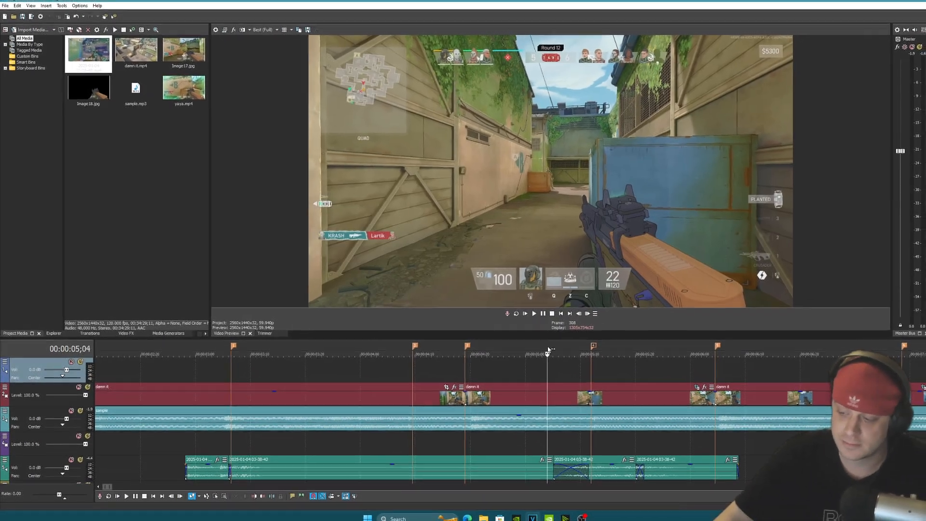
key("space")
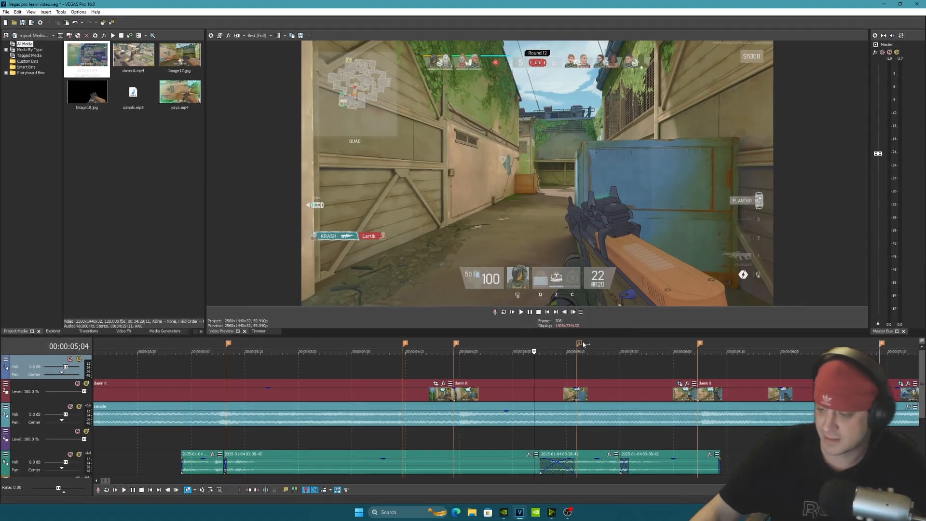
left_click(581, 344)
left_click(523, 345)
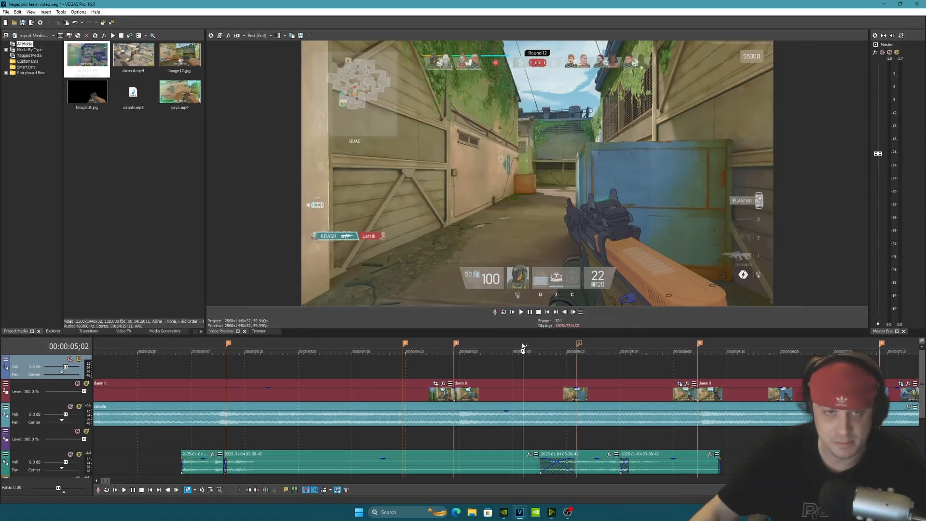
key("space")
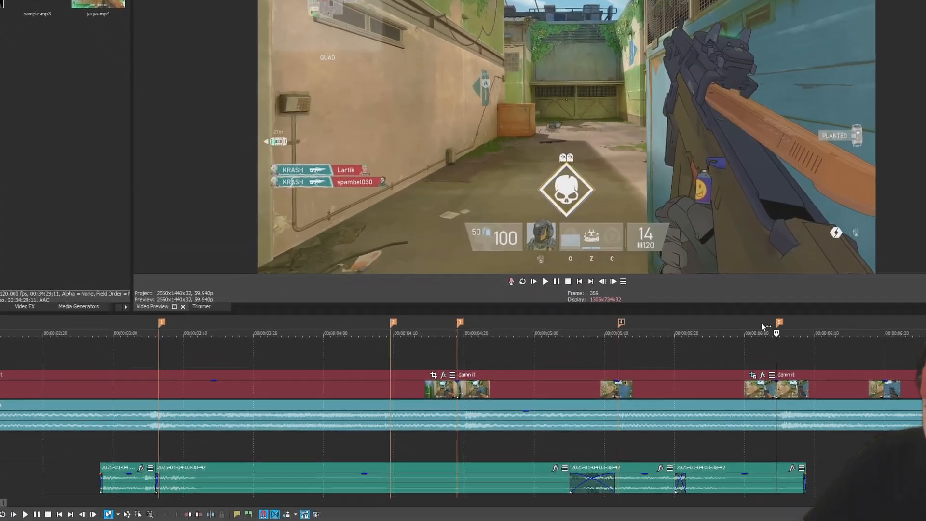
In the pan/crop of the damn it clip ending at the fifth beat marker, set the 00:00:01;09 keyframe to Smooth
left_click(704, 346)
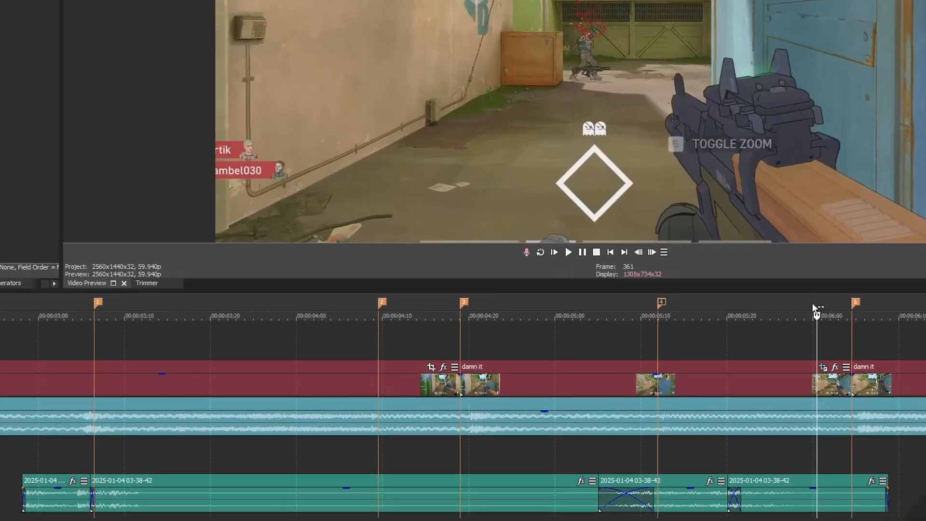
left_click(852, 364)
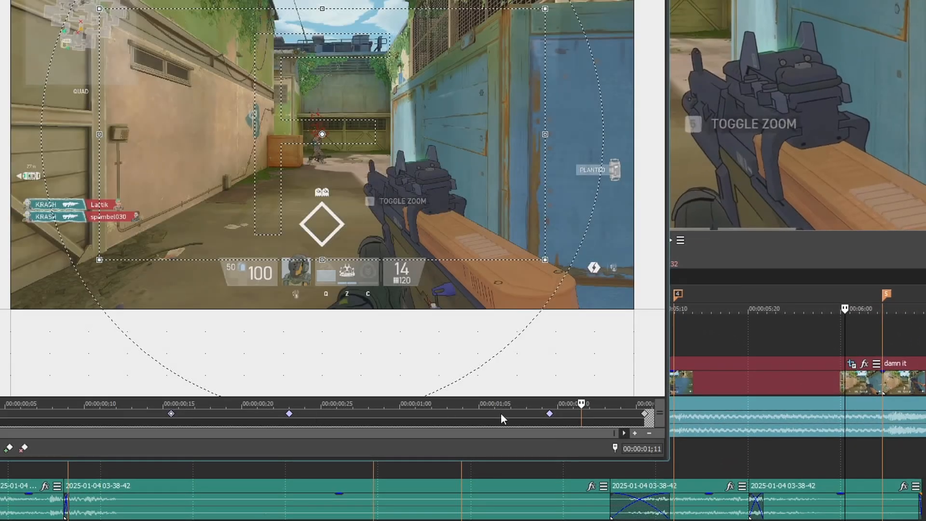
left_click(549, 414)
left_click(289, 414)
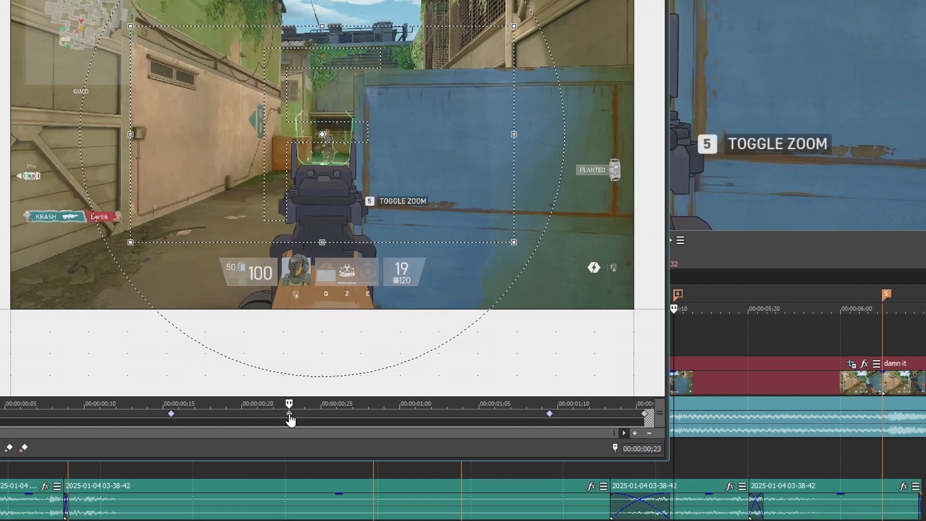
right_click(289, 416)
left_click(289, 413)
left_click(550, 415)
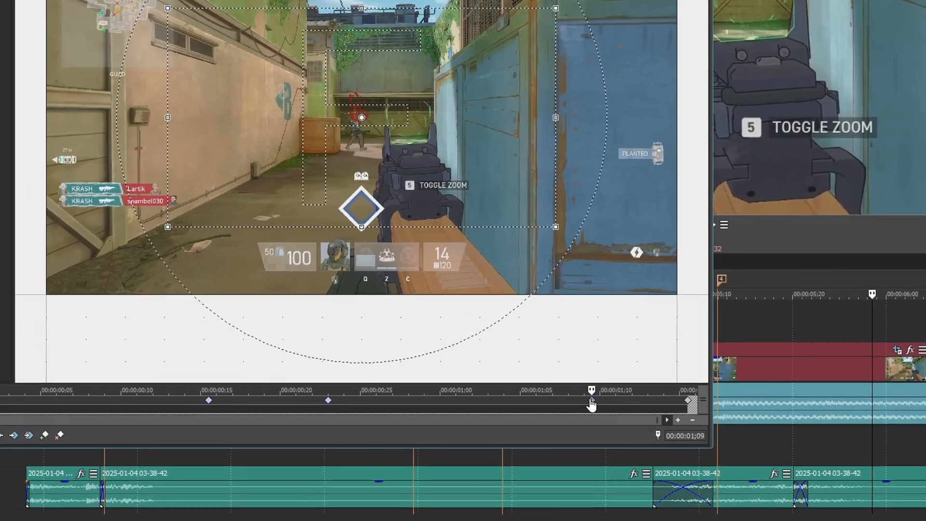
right_click(550, 414)
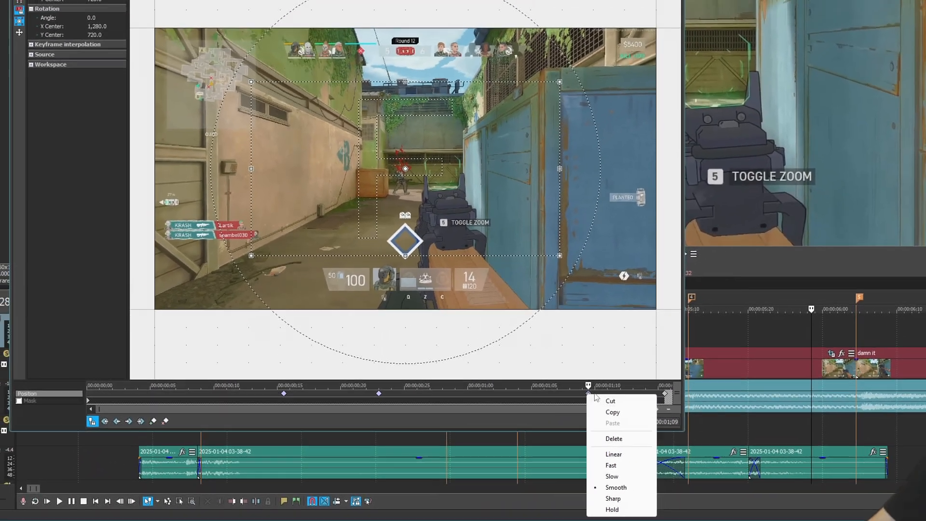
left_click(647, 489)
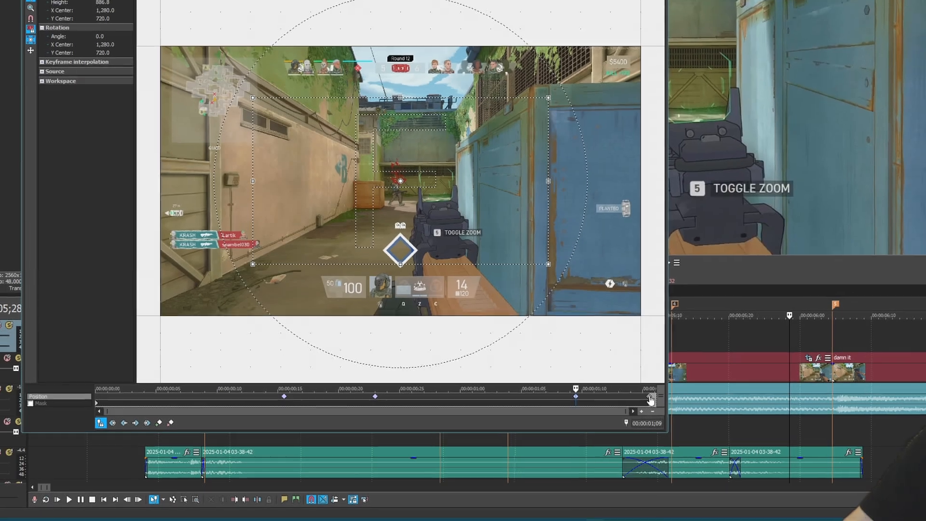
Set the clip's final pan/crop keyframe to Smooth, scrub the zoom-out leading to it and close the pan/crop editor
right_click(701, 387)
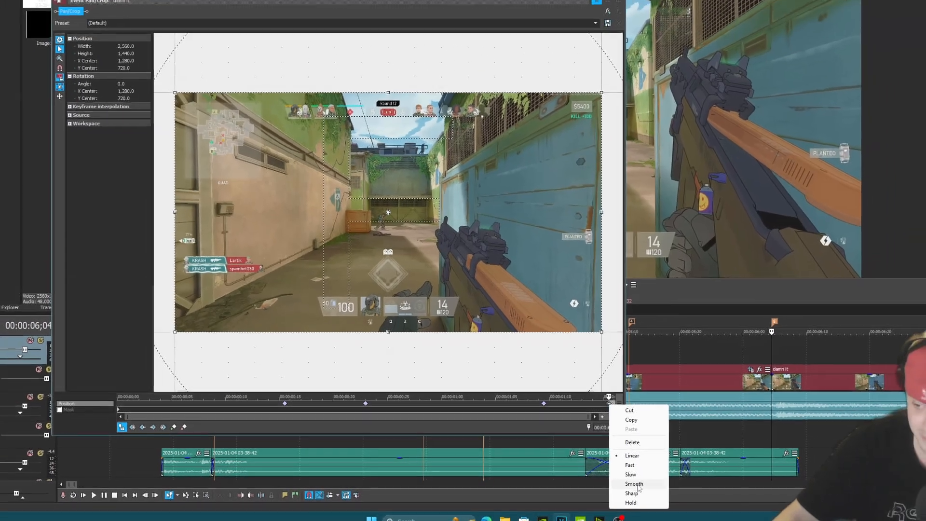
left_click(662, 486)
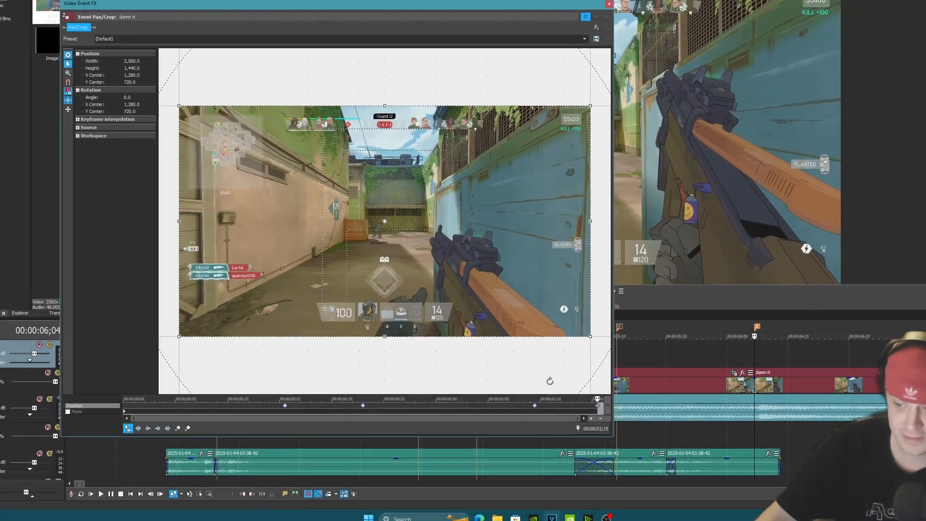
left_click(526, 408)
left_click_drag(526, 401, 560, 404)
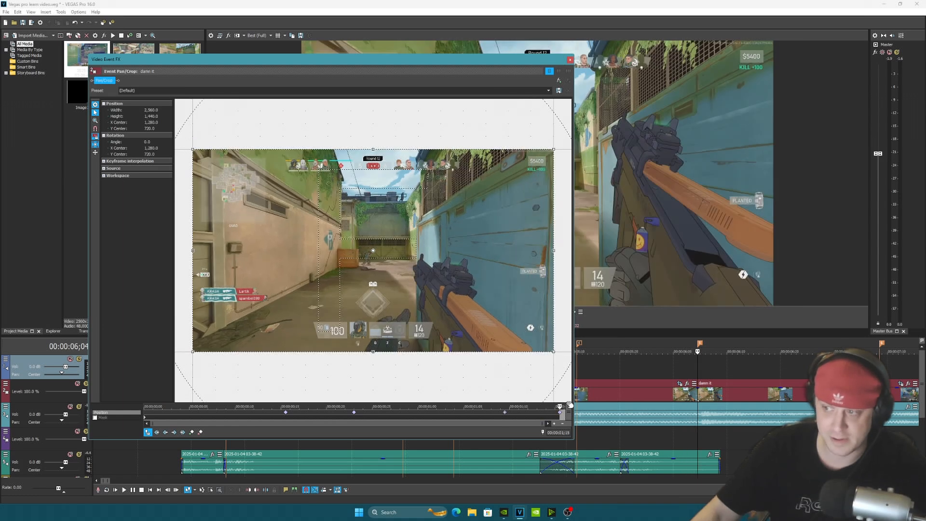
left_click(570, 60)
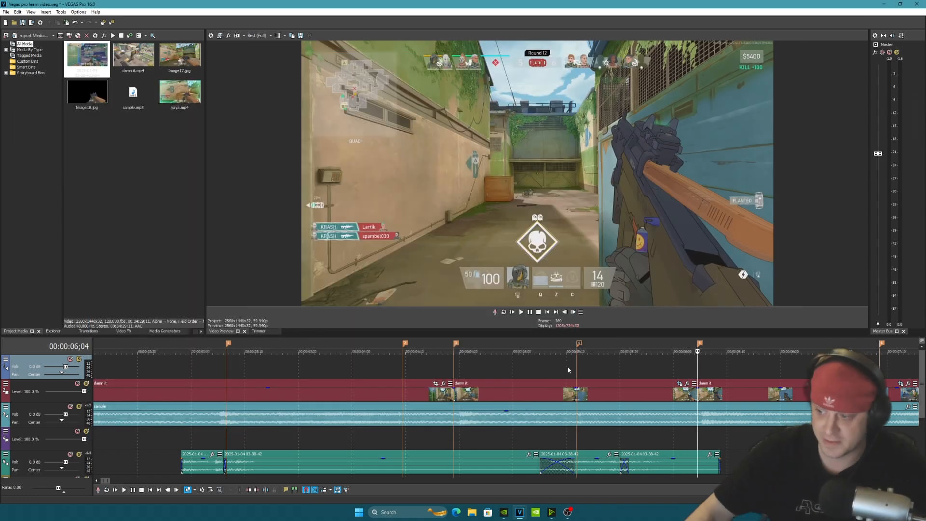
Replay the cut at the fifth beat marker from just before it to check the smoothed zoom-out
left_click(671, 349)
key("space")
key("space")
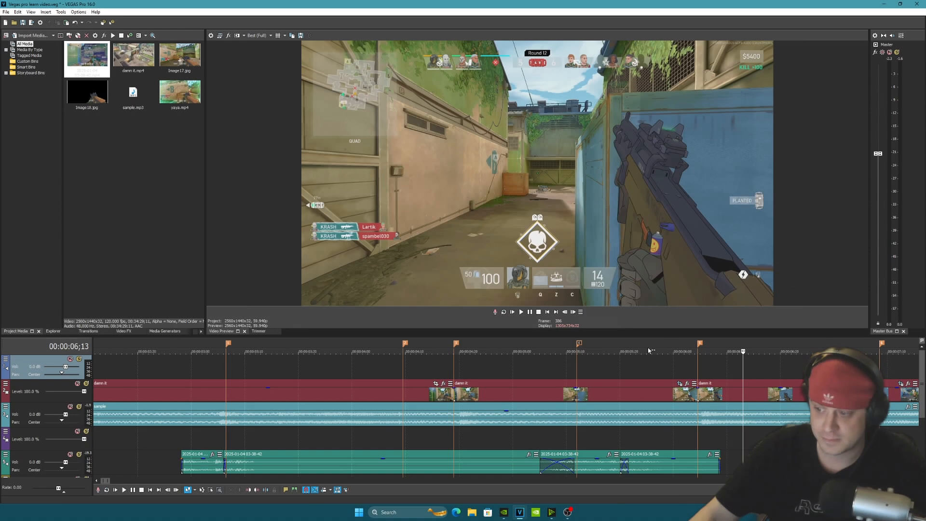
left_click(688, 347)
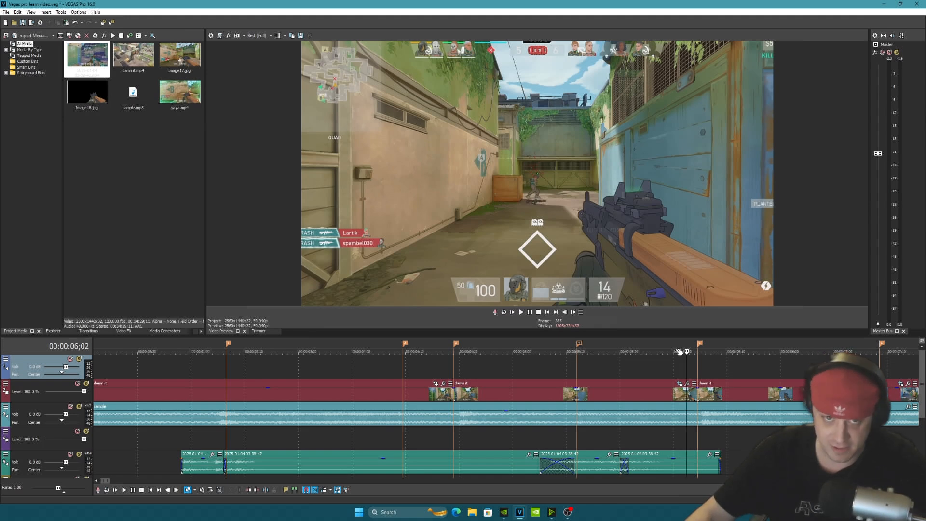
key("space")
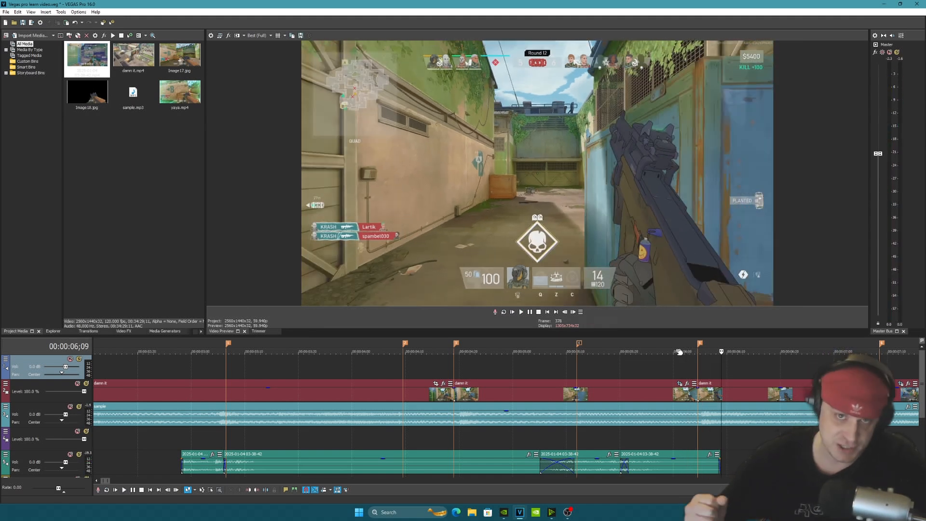
left_click(684, 349)
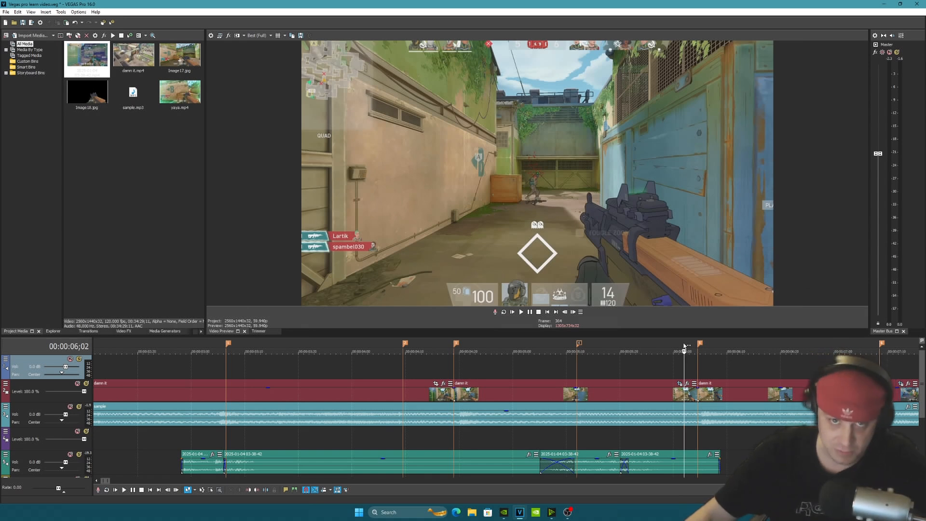
Step through the second to fifth beat markers on the timeline to compare the action at each beat
scroll(451, 369, "down", 3)
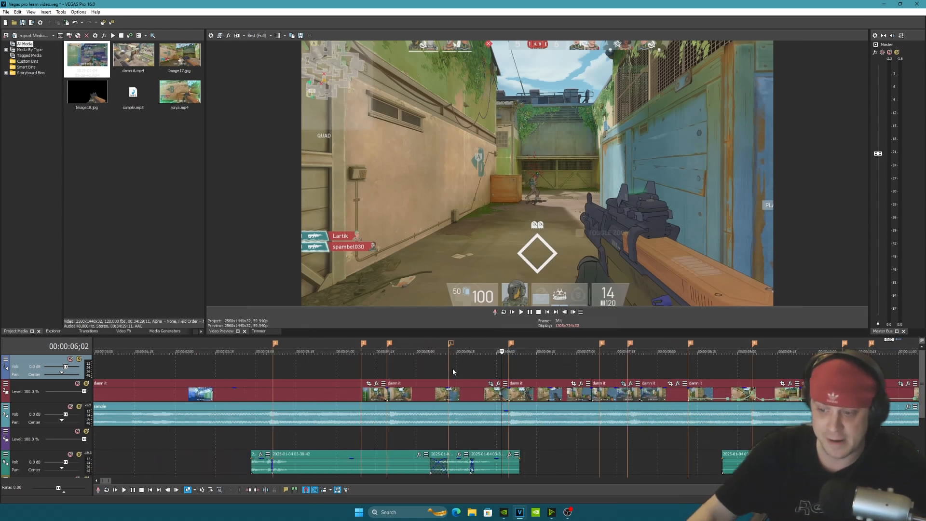
scroll(462, 370, "down", 2)
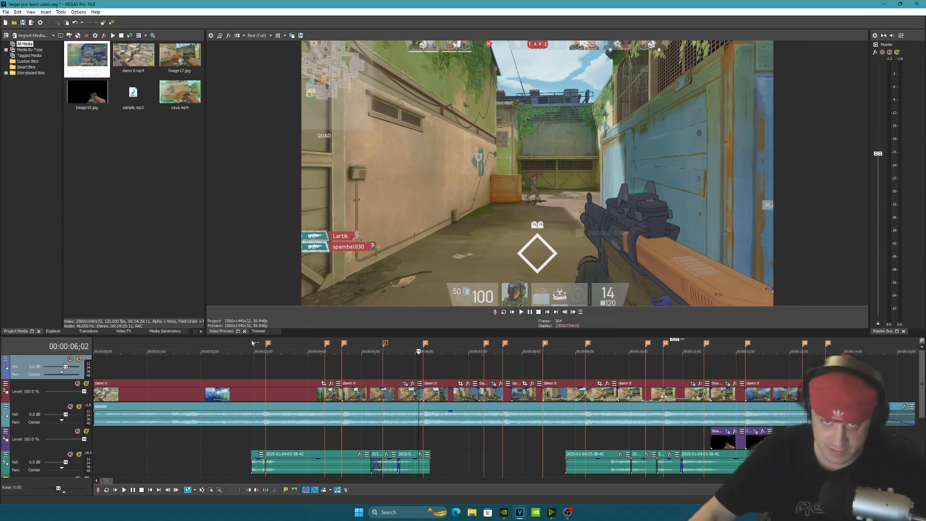
left_click(321, 343)
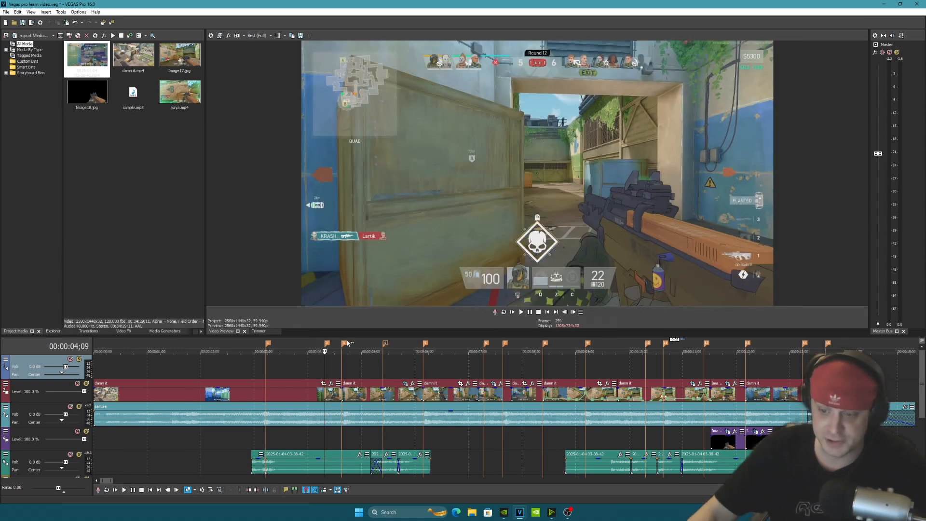
left_click(347, 343)
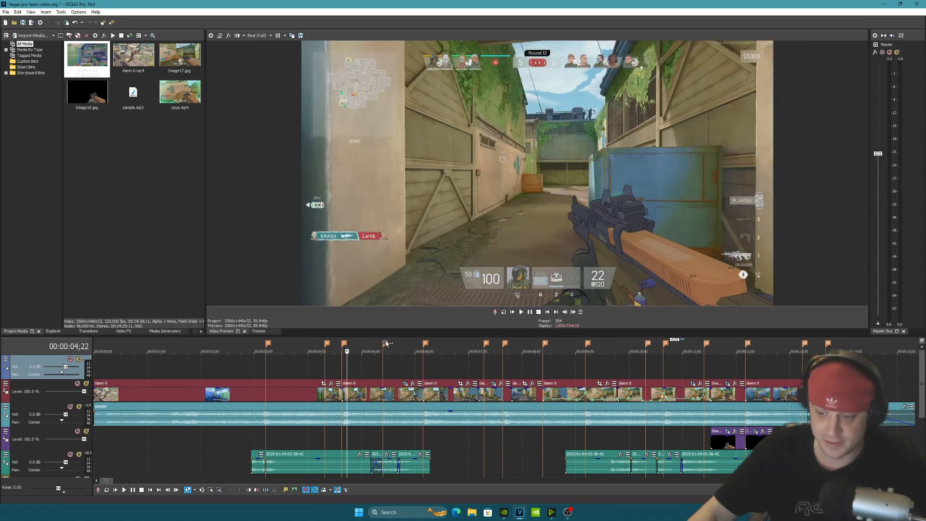
left_click(386, 343)
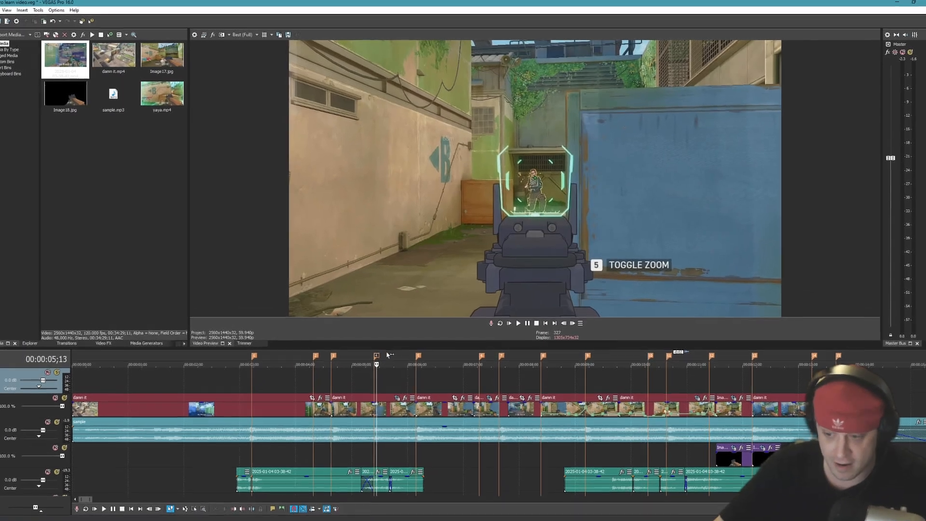
left_click(419, 356)
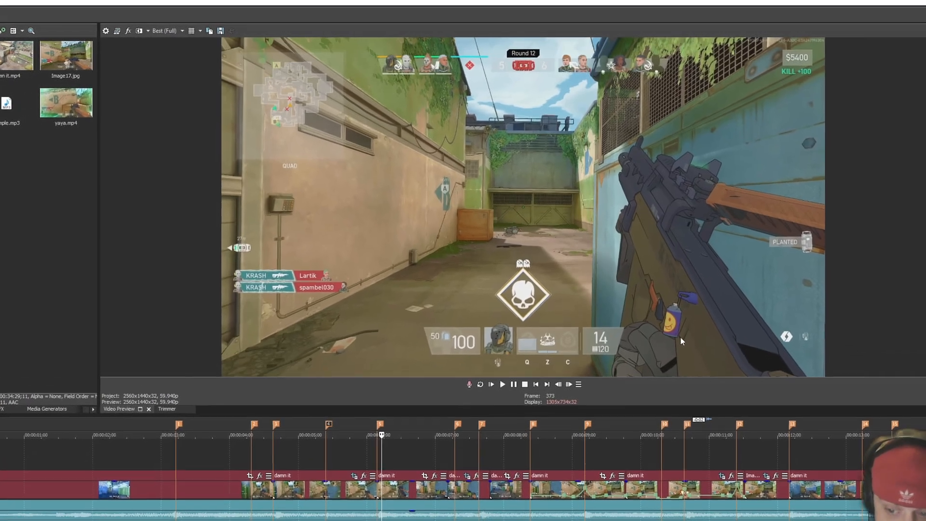
Play from about frame 368 to examine the movement right after the fifth beat marker
left_click(558, 385)
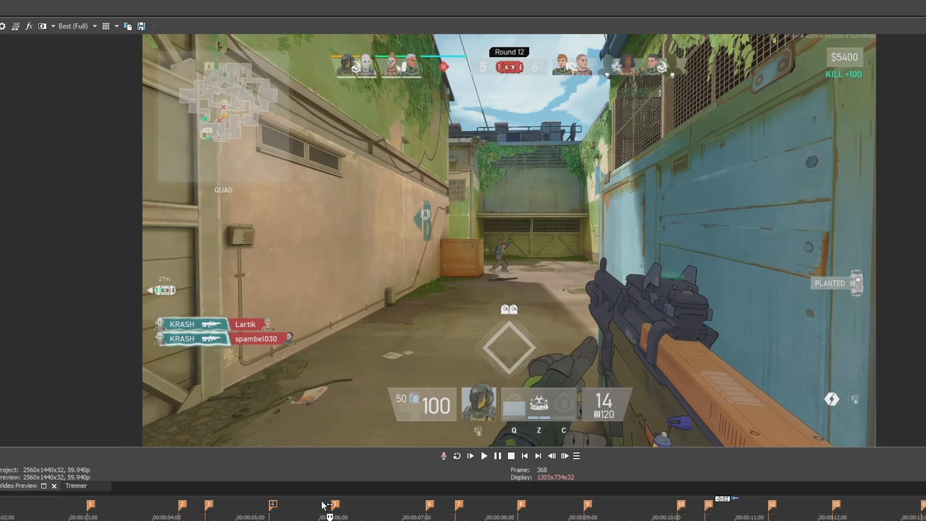
key("space")
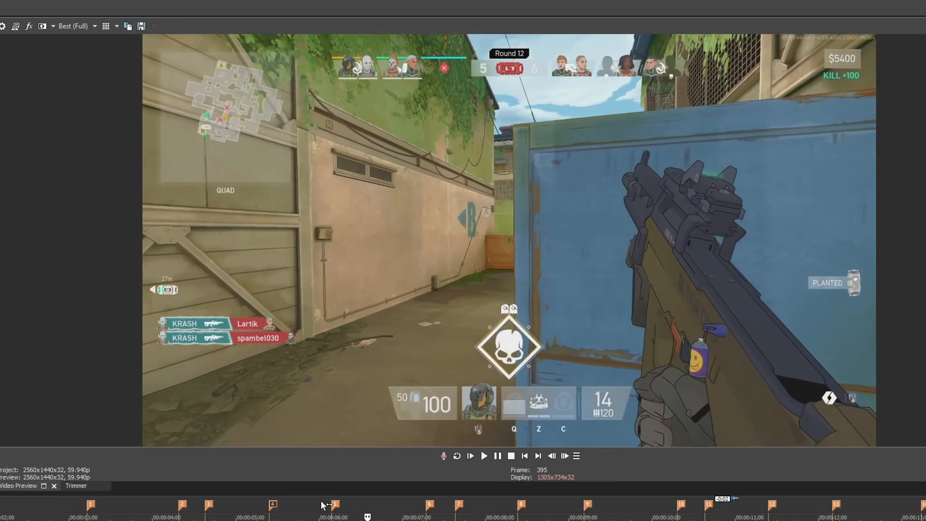
scroll(463, 509, "up", 3)
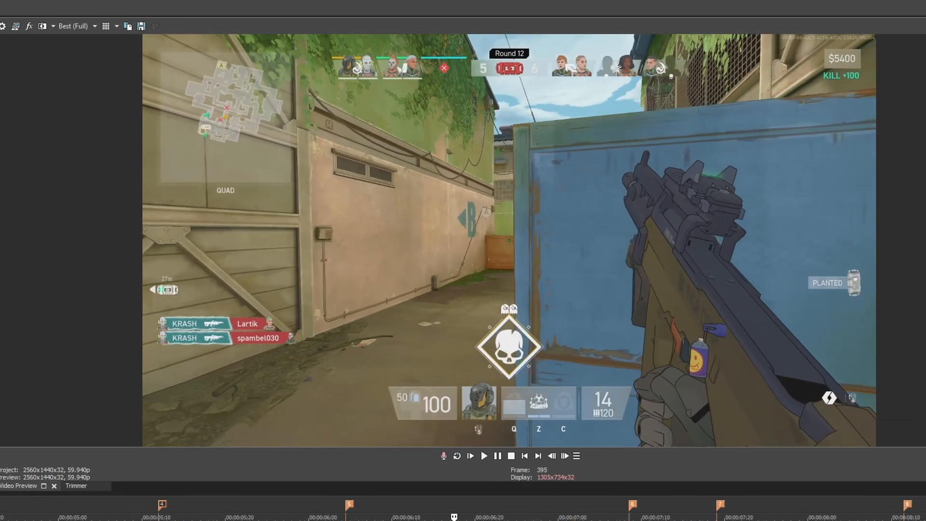
Replay from just before the fifth beat marker and from the marker itself to review the transition towards the sixth beat
left_click(327, 509)
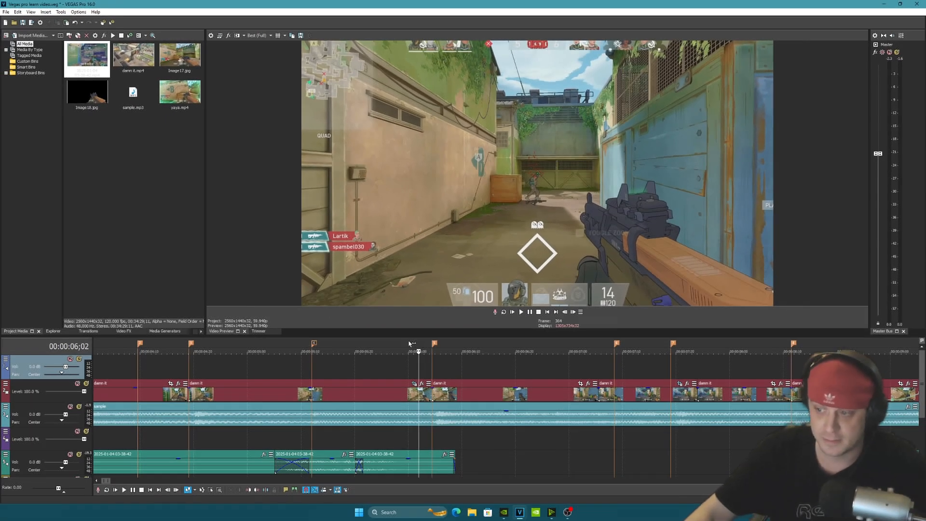
left_click(409, 343)
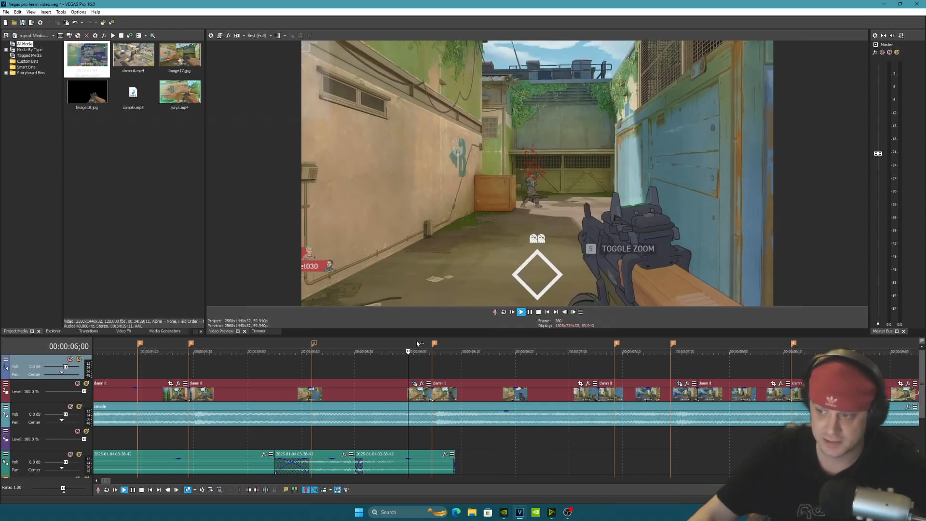
key("Return")
left_click(434, 343)
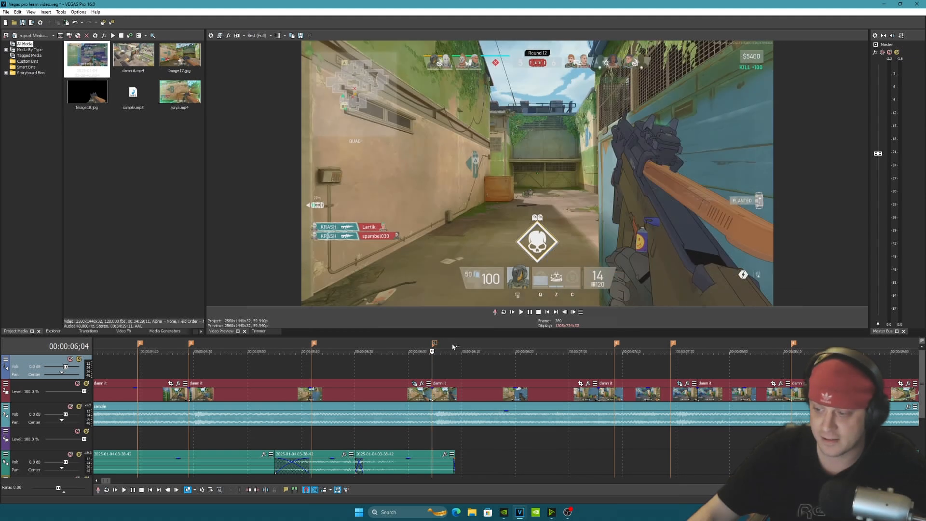
key("space")
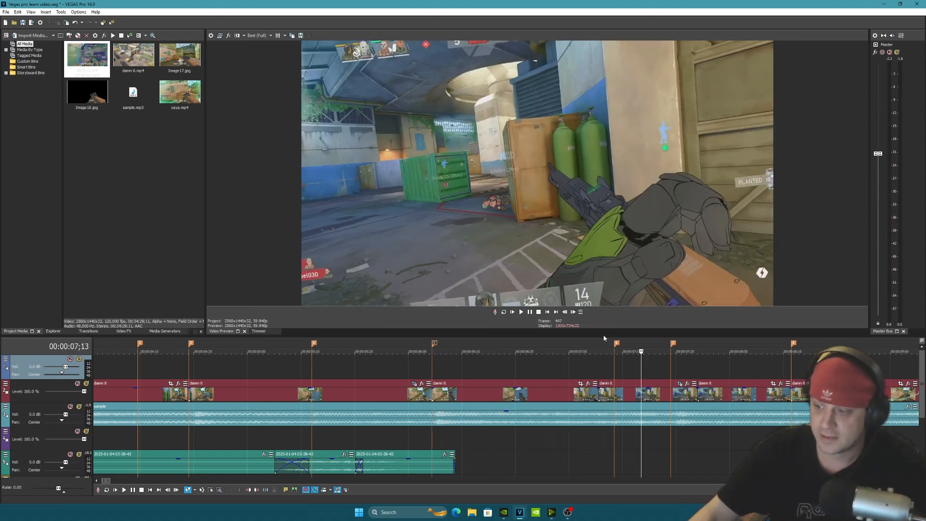
Step back and forth frame by frame across the cut just before the sixth beat marker to examine its tilting zoom
left_click(586, 343)
left_click(572, 313)
left_click(573, 312)
left_click(573, 313)
left_click(572, 312)
left_click(573, 312)
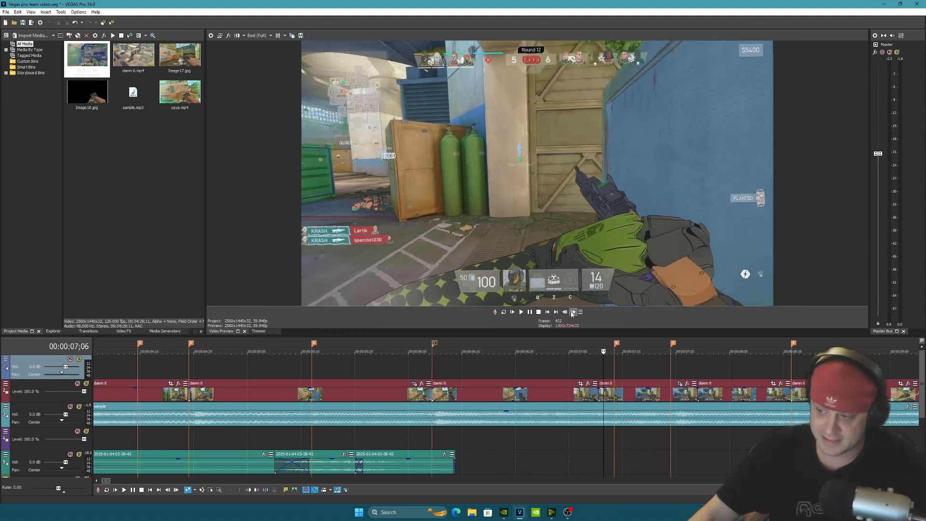
left_click(572, 313)
left_click(573, 313)
left_click(573, 312)
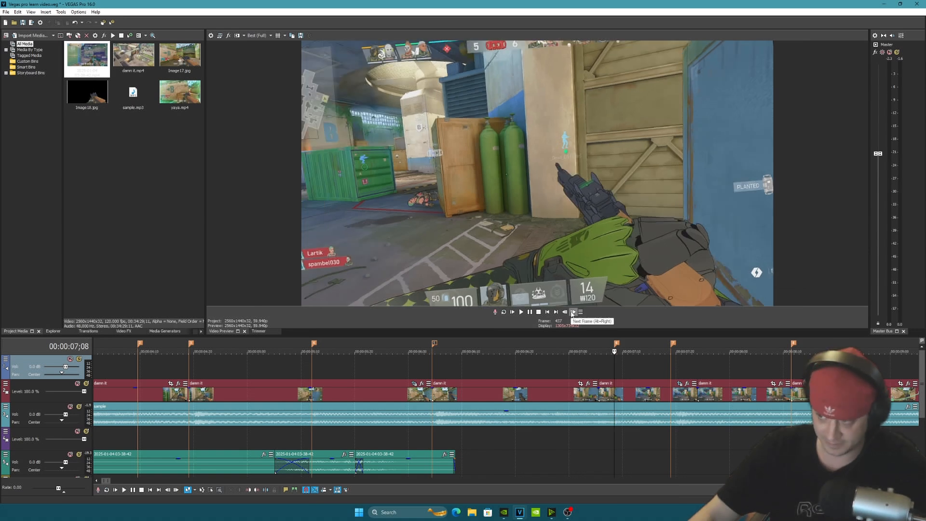
left_click(572, 313)
left_click(563, 313)
left_click(563, 313)
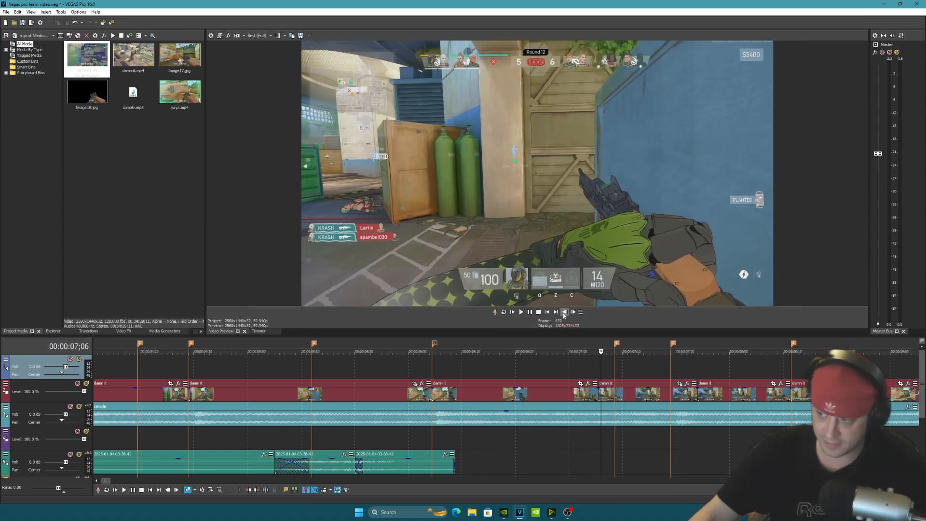
left_click(564, 314)
left_click(575, 312)
left_click(575, 313)
left_click(574, 312)
left_click(574, 313)
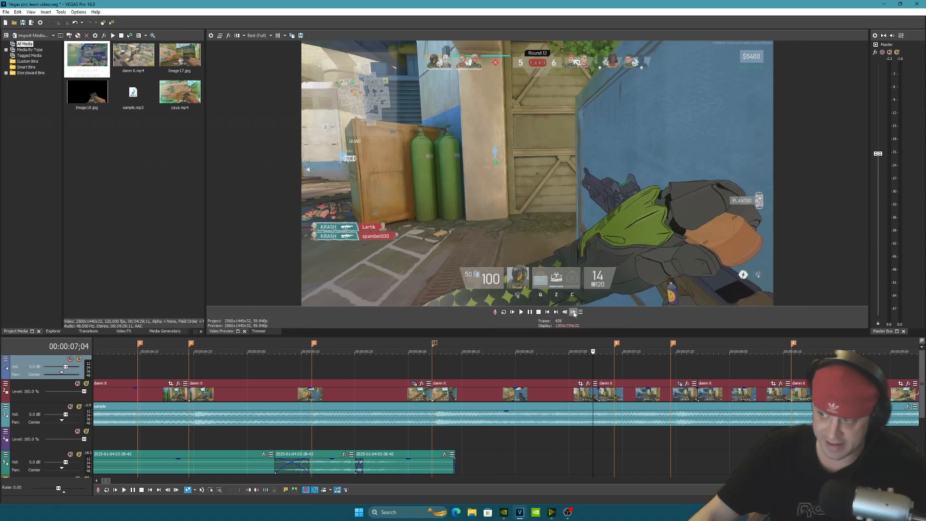
left_click(574, 313)
left_click(574, 313)
left_click(575, 312)
left_click(574, 313)
left_click(574, 313)
left_click(574, 314)
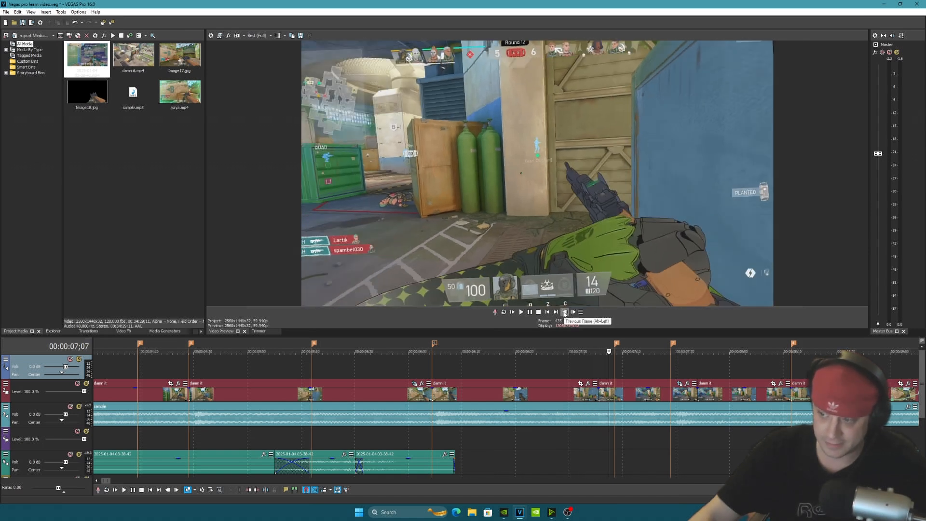
left_click(566, 314)
left_click(566, 314)
left_click(566, 314)
left_click(565, 314)
left_click(574, 314)
left_click(575, 314)
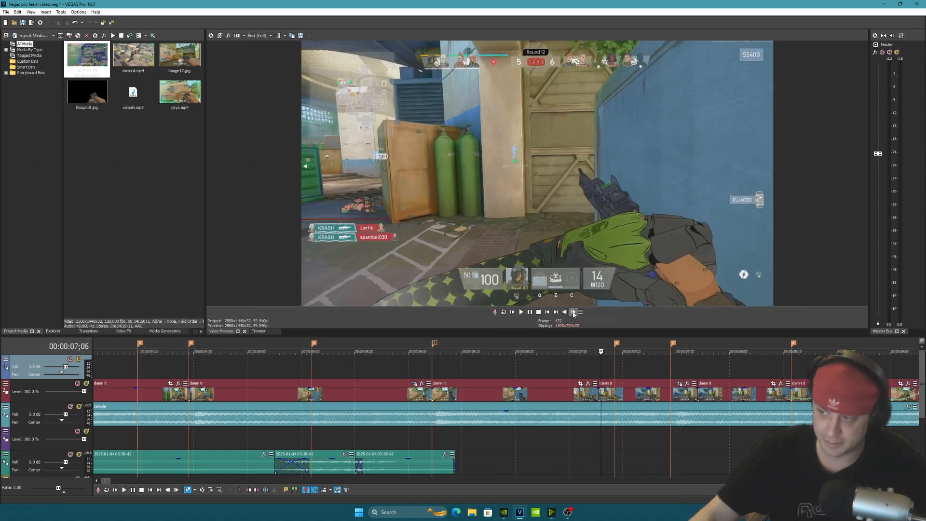
left_click(574, 313)
left_click(574, 314)
left_click(574, 314)
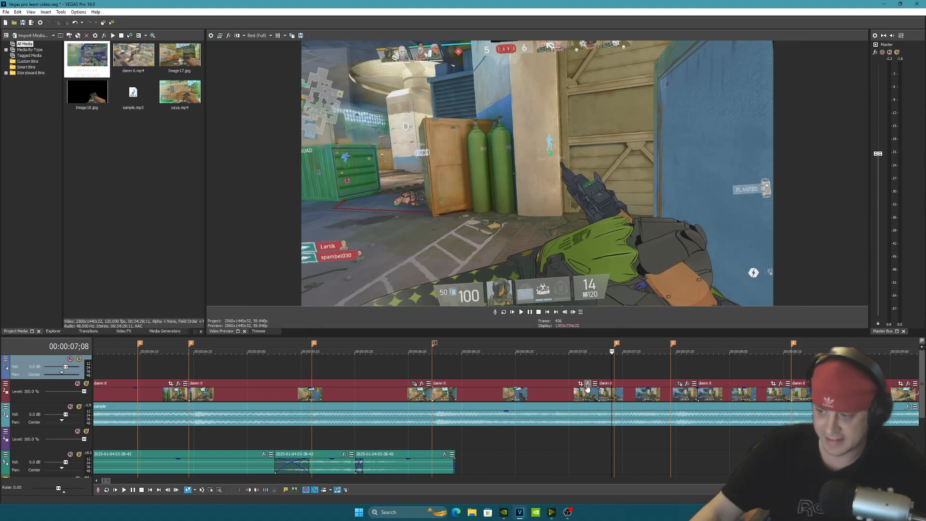
Open the pan/crop editor for the clip spanning the sixth and seventh beat markers and scrub through its zoom and rotation keyframes
left_click(680, 384)
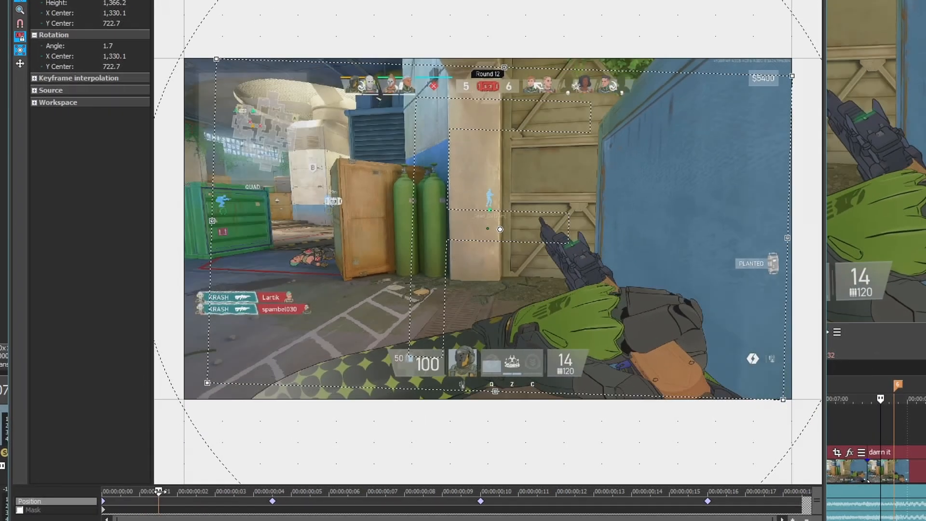
left_click_drag(193, 491, 237, 491)
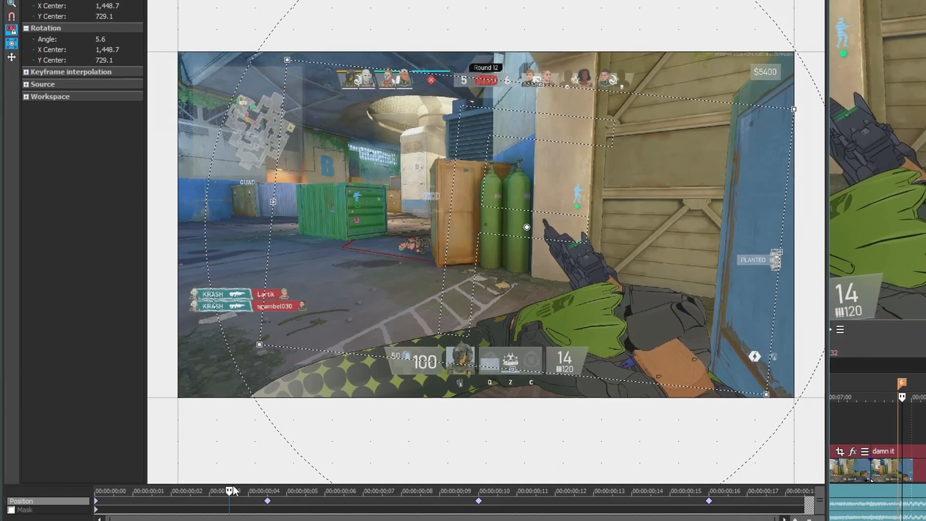
left_click_drag(227, 490, 324, 490)
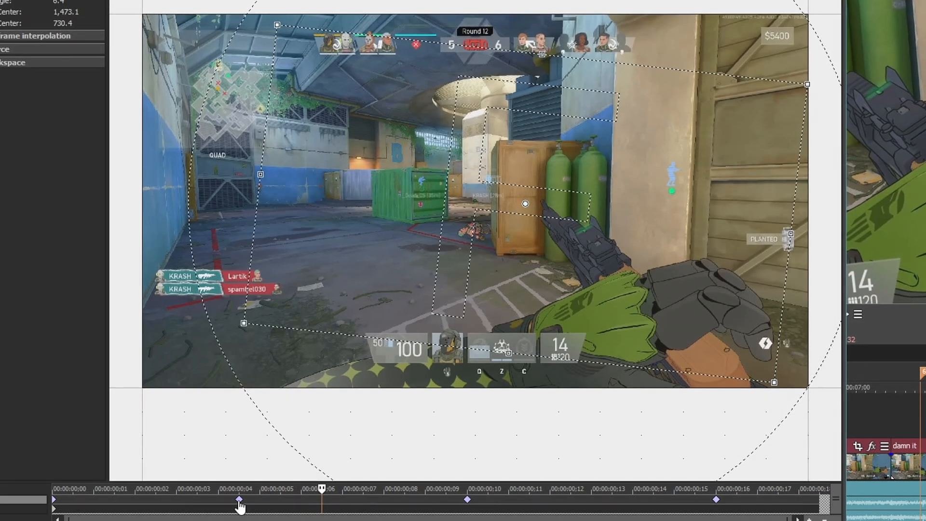
left_click(239, 500)
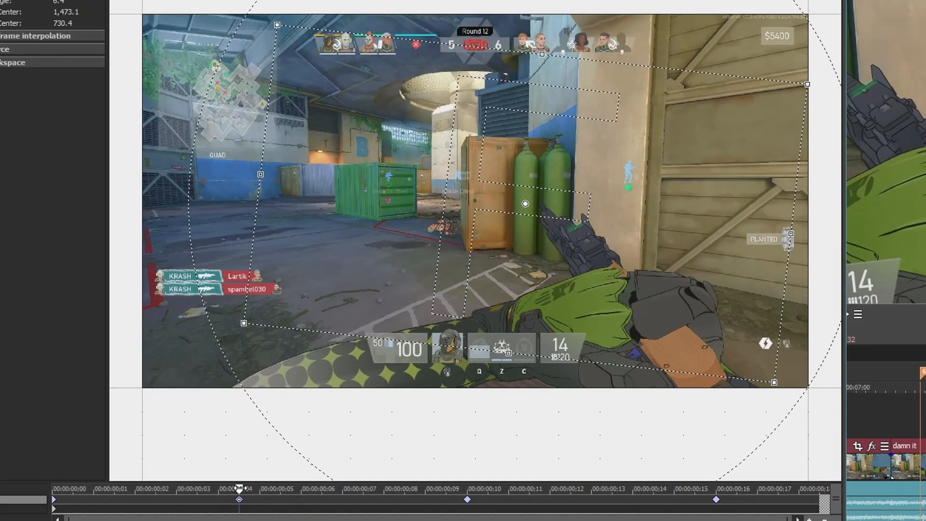
left_click_drag(248, 489, 460, 498)
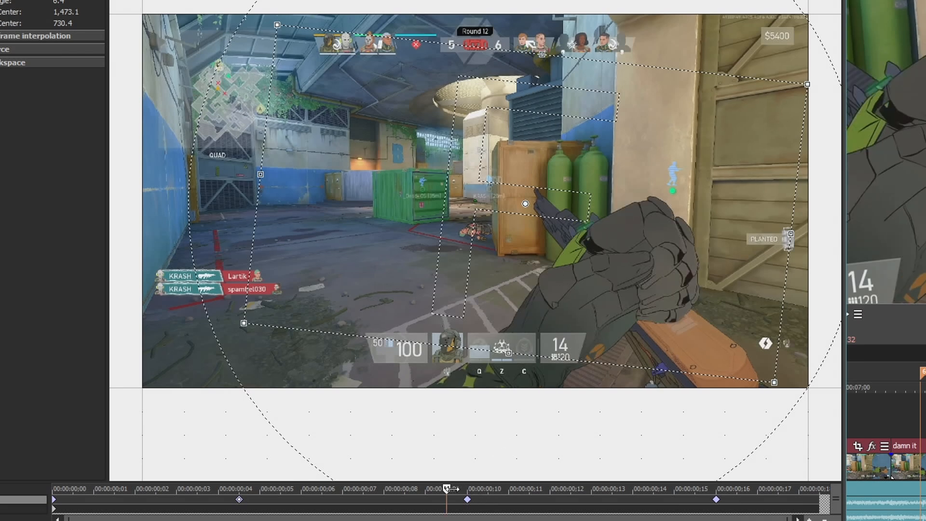
left_click_drag(510, 491, 607, 501)
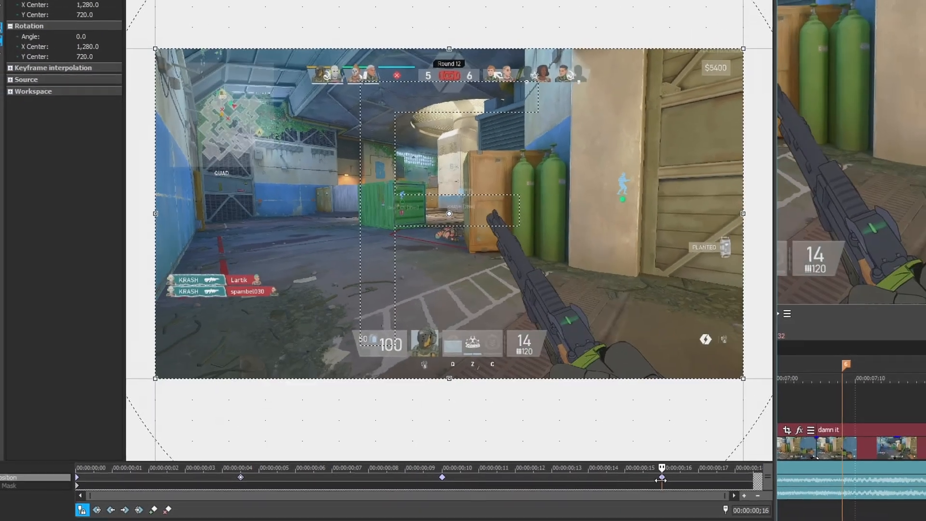
left_click(681, 485)
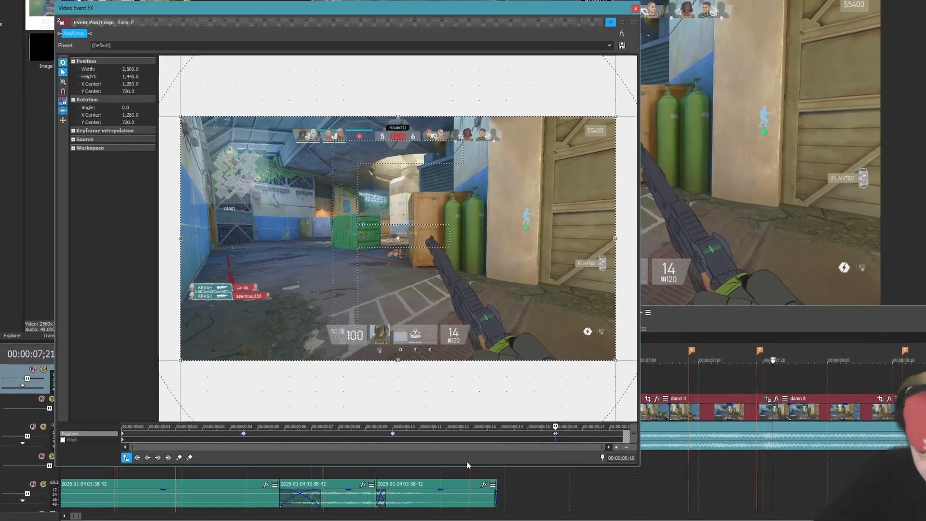
Check the interpolation type of the second pan/crop keyframe and select the third keyframe
right_click(244, 430)
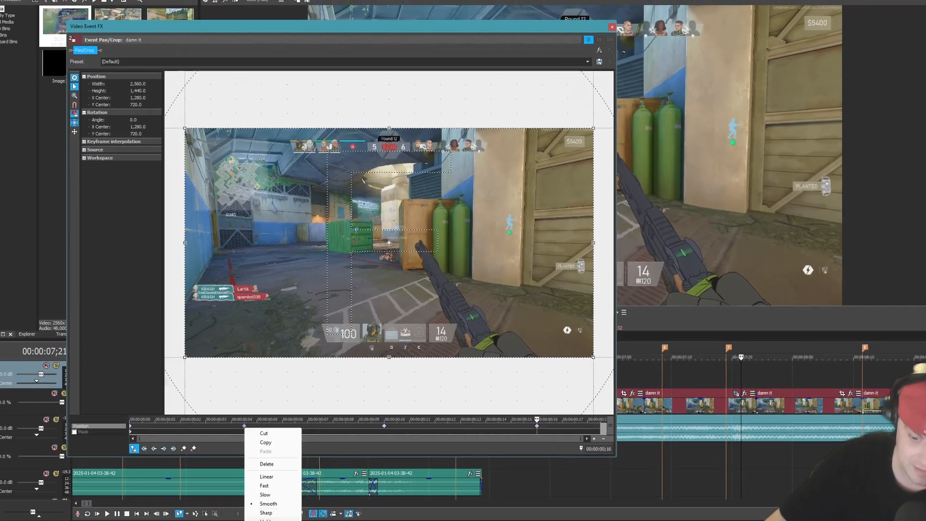
left_click(317, 416)
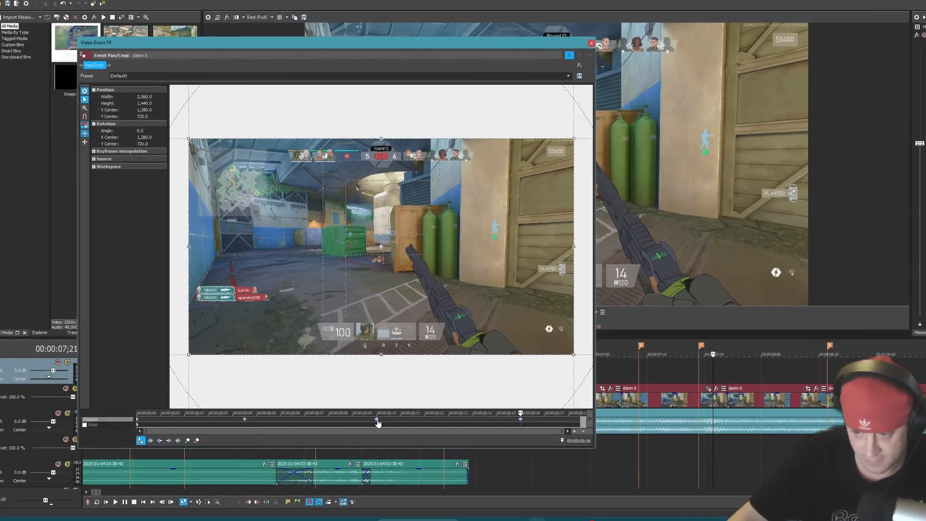
left_click(381, 422)
Move the pan/crop editor aside, play the clip from the third keyframe, and close the editor
left_click_drag(466, 51, 243, 48)
left_click(521, 312)
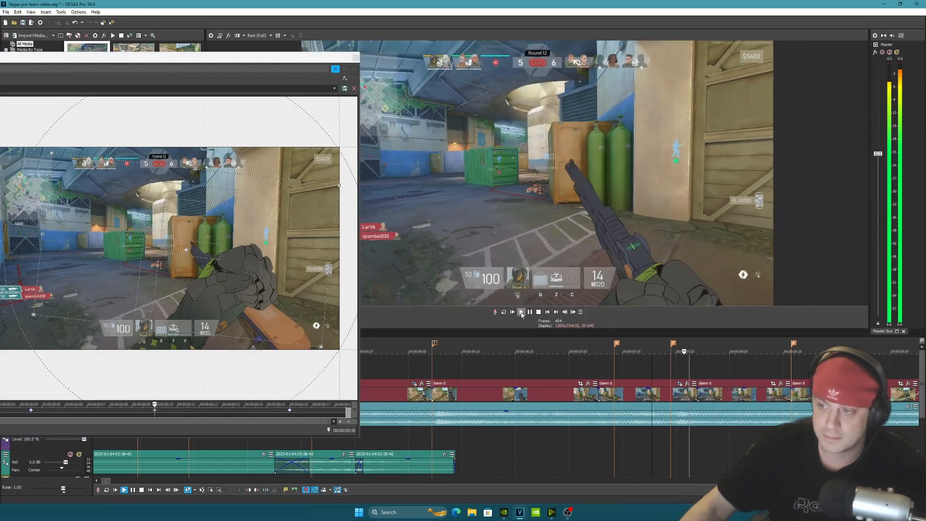
left_click(356, 57)
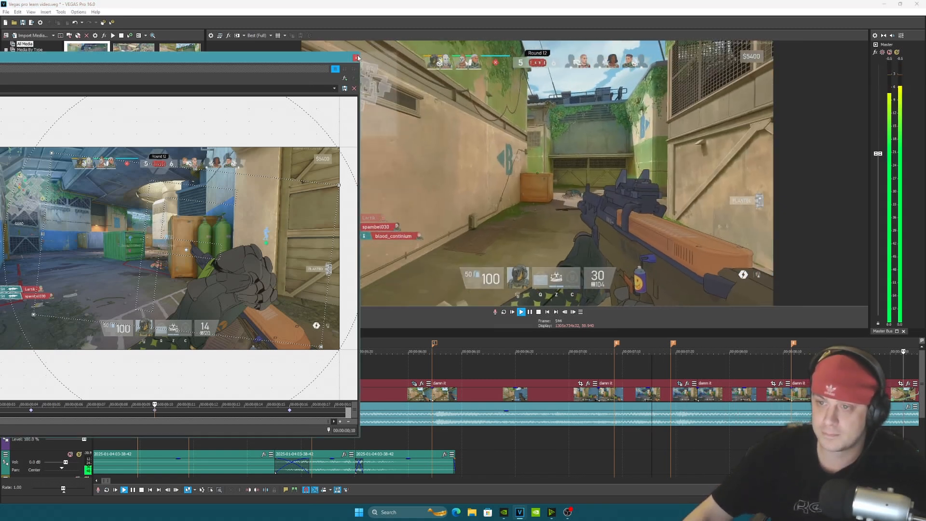
key("space")
Play the montage from just before the sixth beat marker past the eighth to review the movement across these beats
scroll(478, 396, "down", 1)
scroll(479, 397, "down", 3)
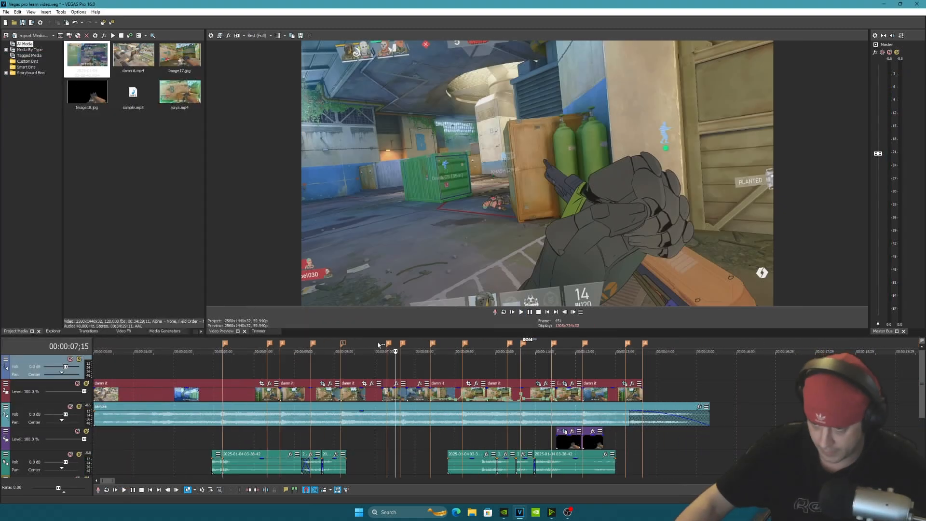
left_click(379, 345)
key("space")
key("space")
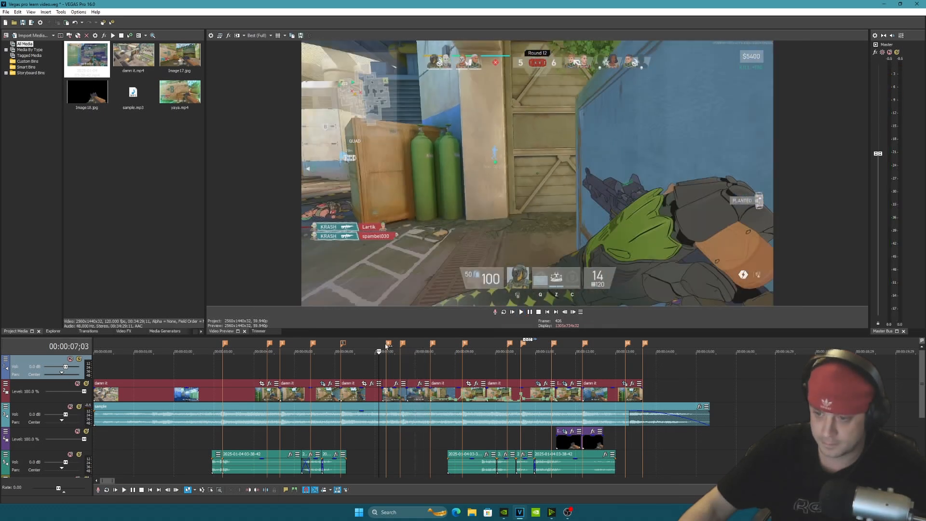
key("space")
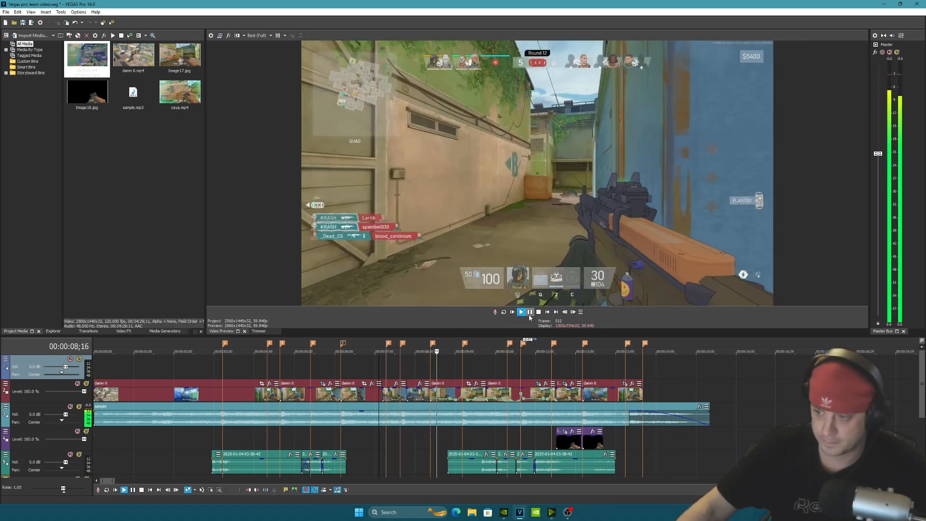
left_click(530, 312)
Replay the approach to the eighth beat marker from several nearby frames and continue playback to the ninth marker
left_click(421, 344)
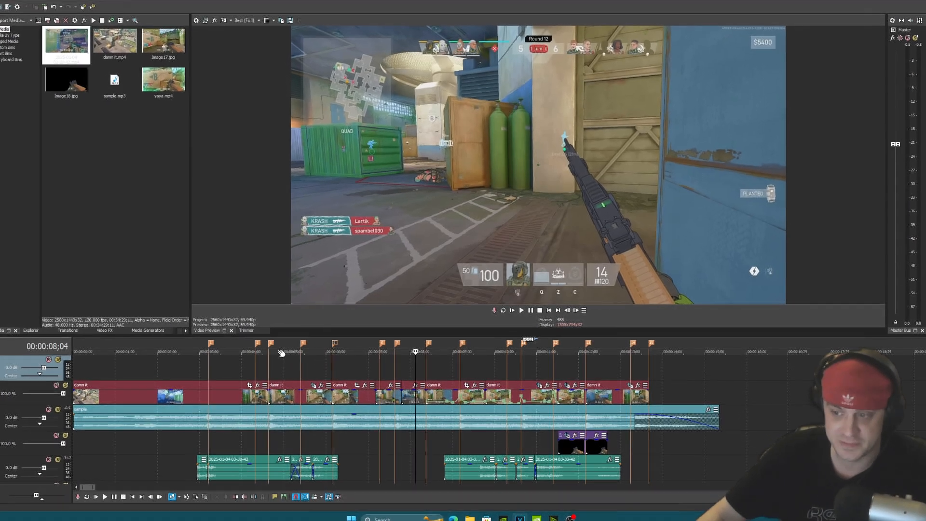
key("space")
key("Return")
left_click(417, 344)
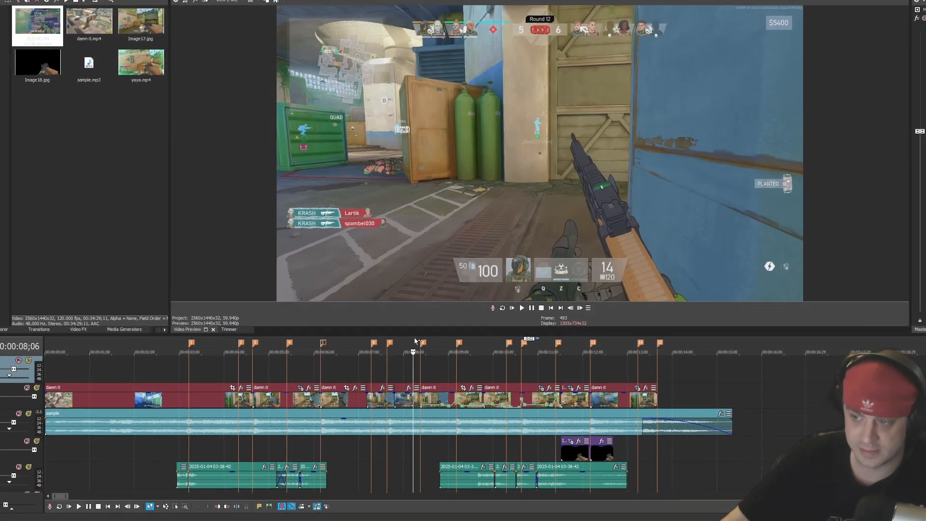
key("space")
left_click(415, 342)
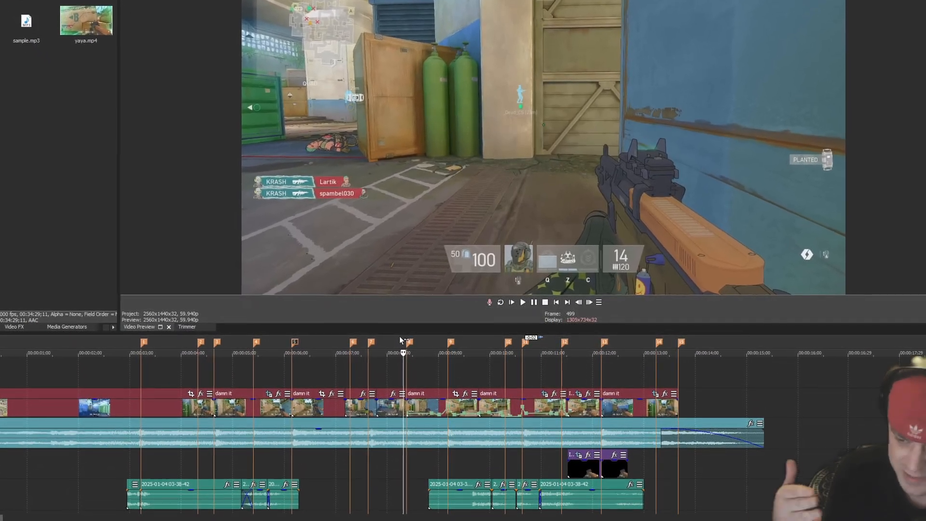
key("space")
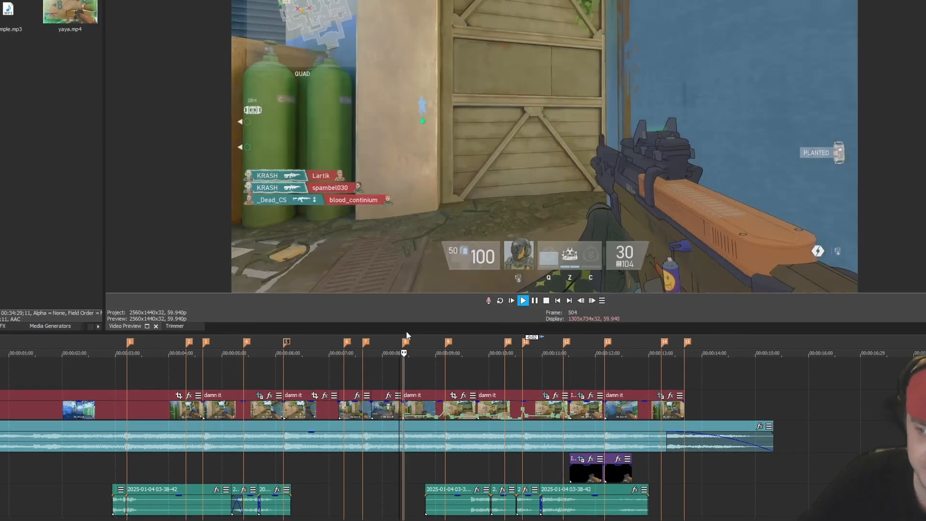
key("Return")
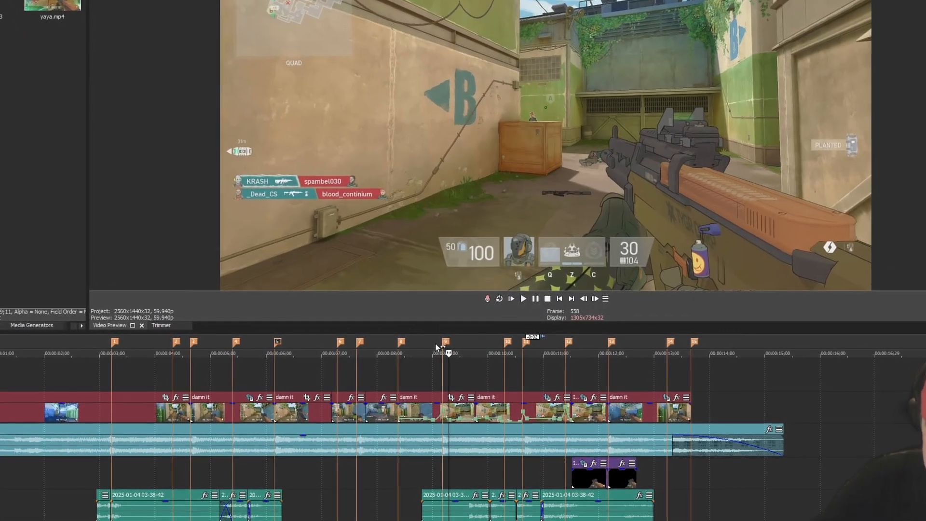
Examine the velocity envelope around the ninth beat marker, including the fade type of its peak point
left_click(438, 347)
scroll(456, 387, "up", 1)
scroll(453, 388, "up", 5)
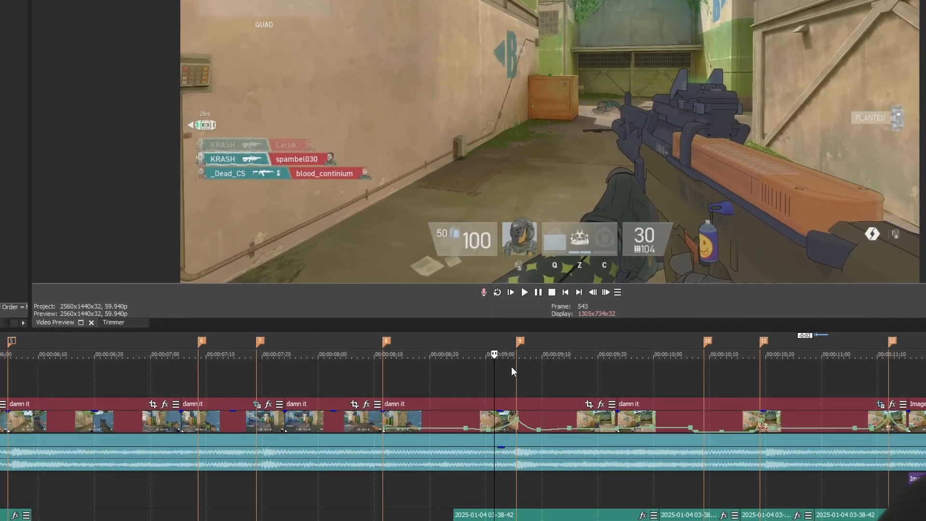
scroll(524, 427, "down", 3)
right_click(513, 427)
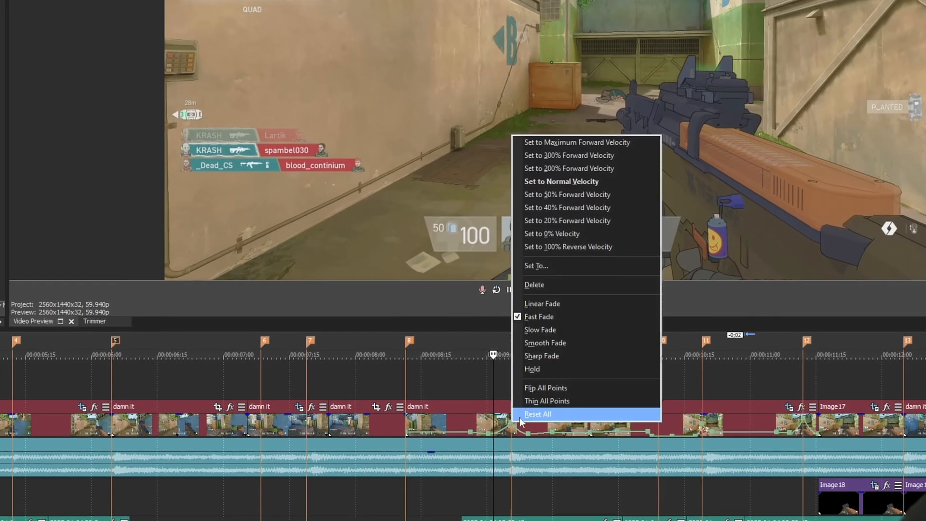
left_click(484, 340)
left_click(483, 341)
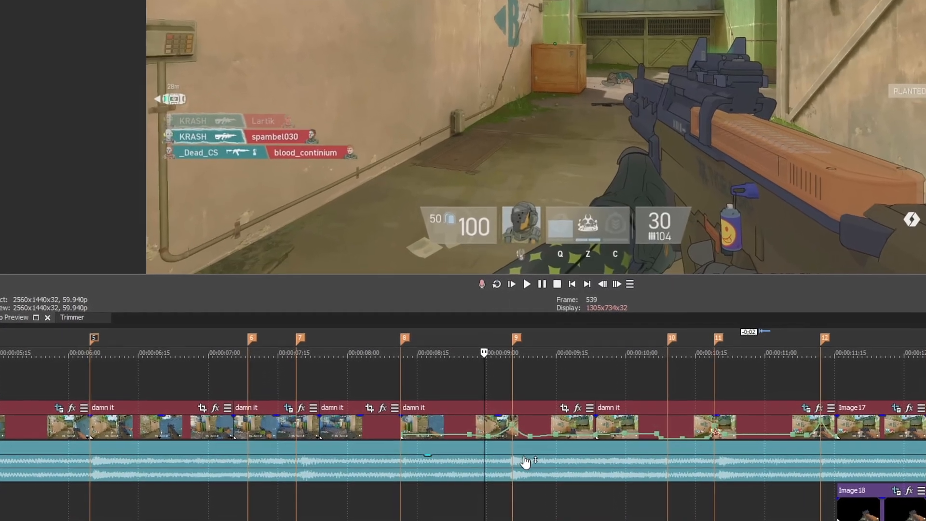
scroll(506, 436, "down", 8)
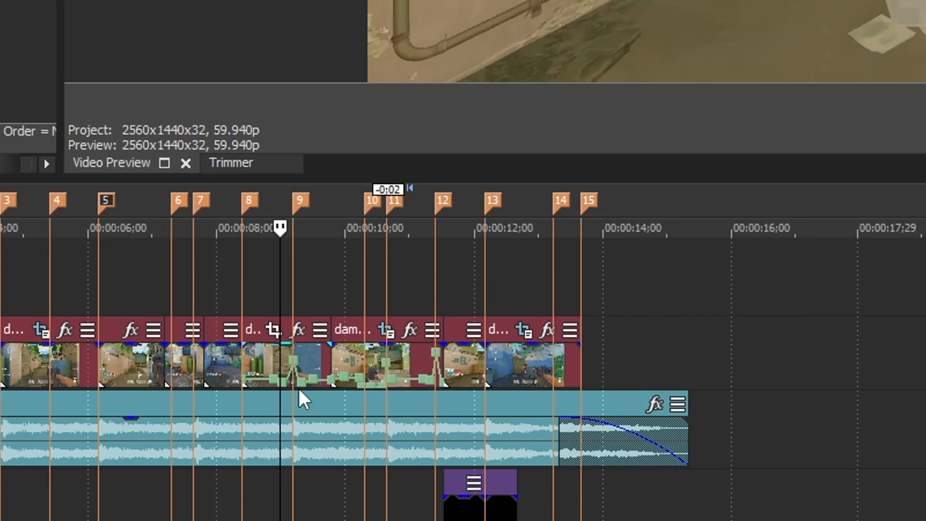
scroll(534, 403, "up", 10)
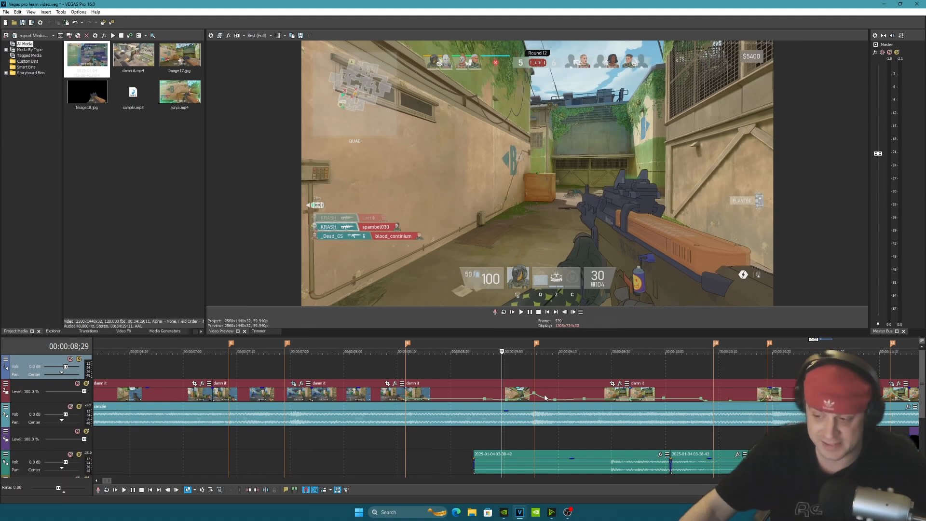
Play the montage from just before the ninth beat marker past it, and replay that stretch
left_click(490, 344)
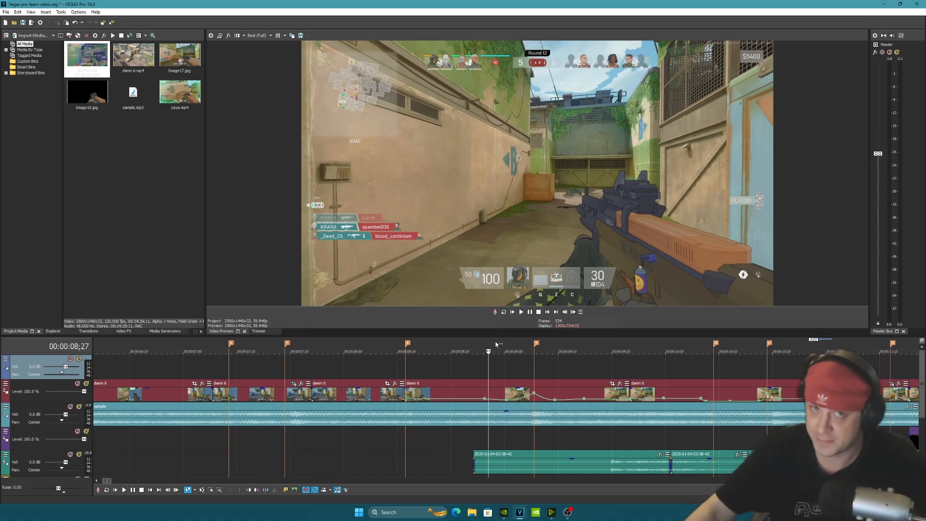
key("space")
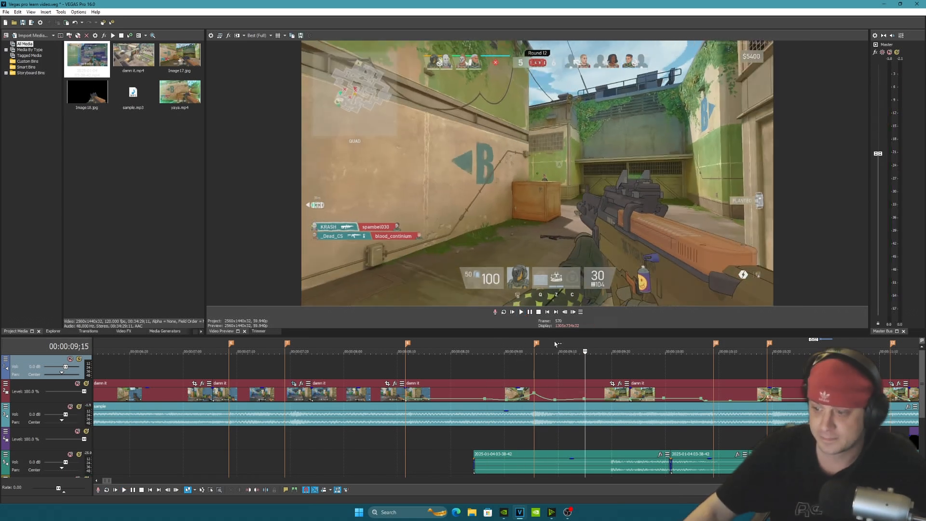
left_click(521, 312)
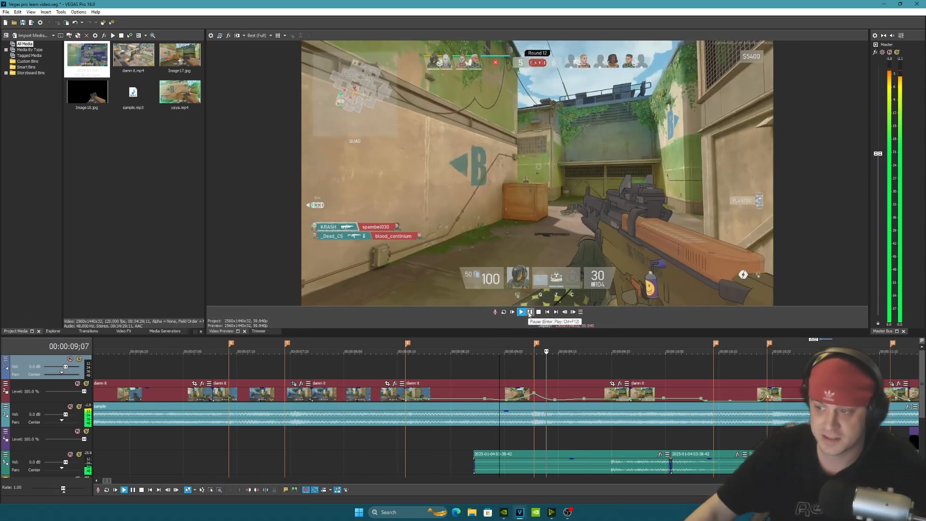
left_click(530, 312)
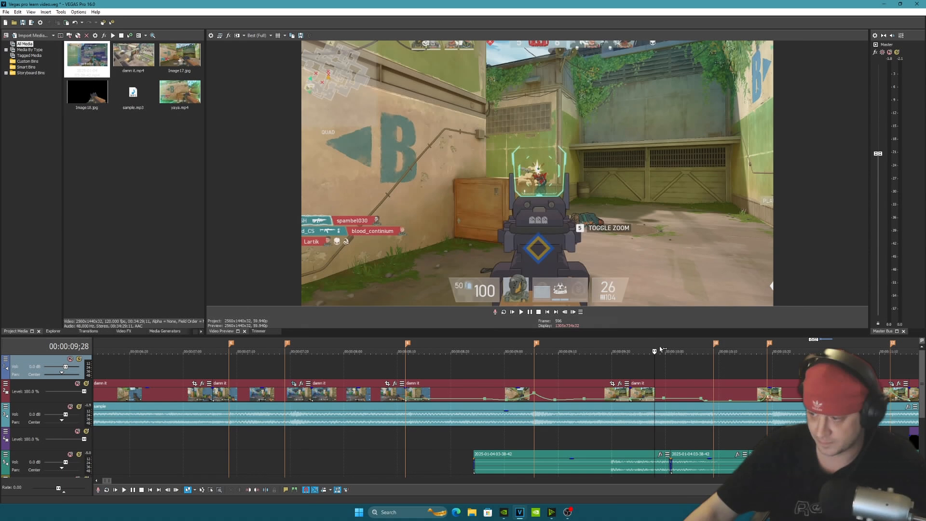
Play the approach to the tenth beat marker from the clip cut, and replay its last frames up to the marker
left_click(631, 349)
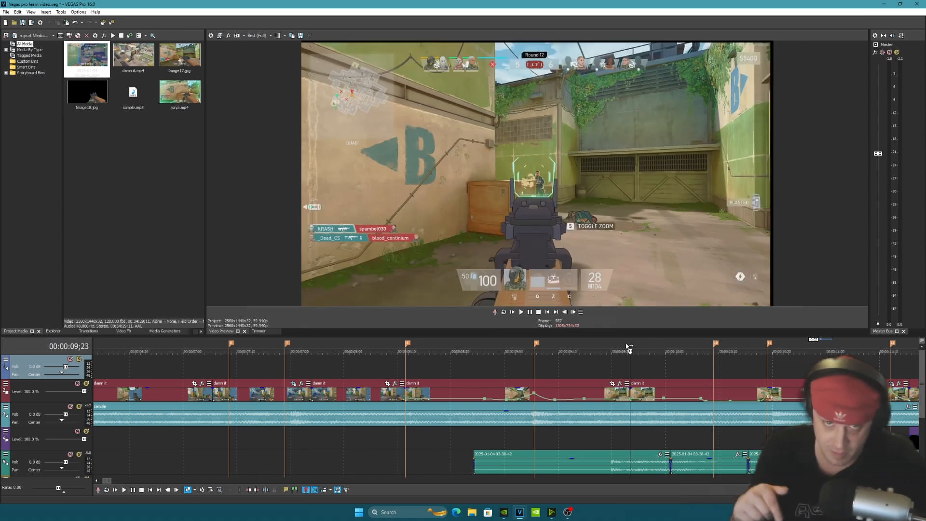
key("space")
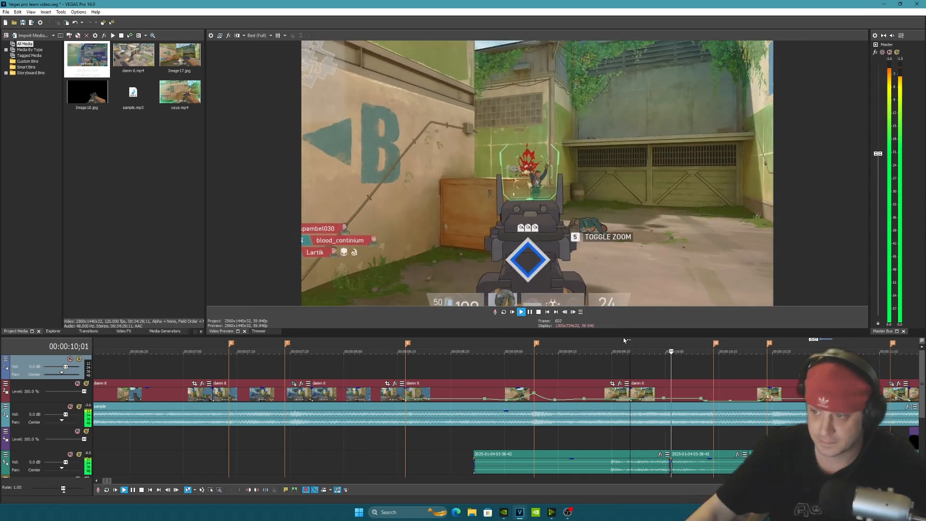
key("Return")
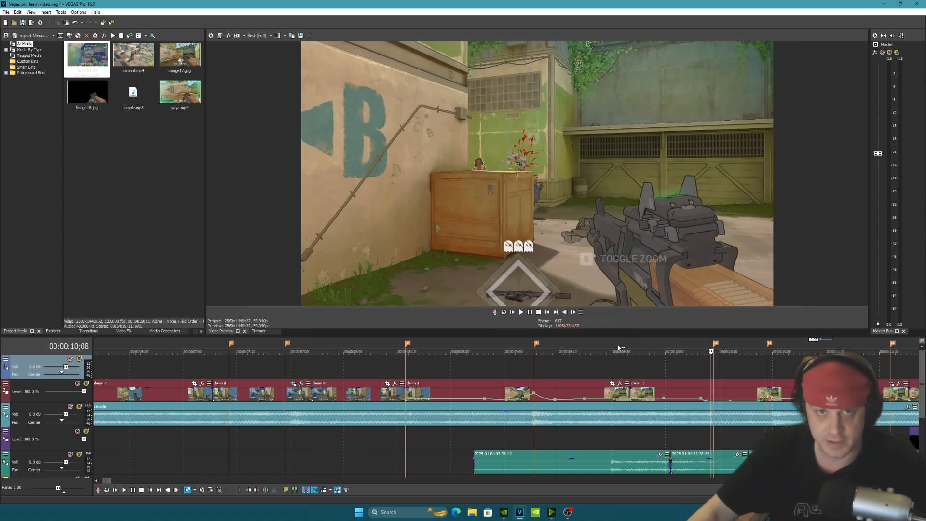
left_click(688, 345)
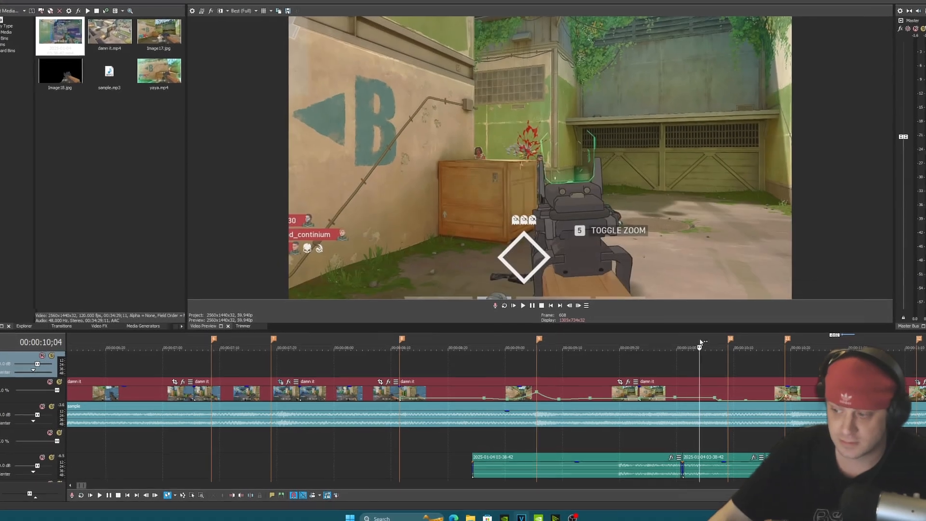
key("space")
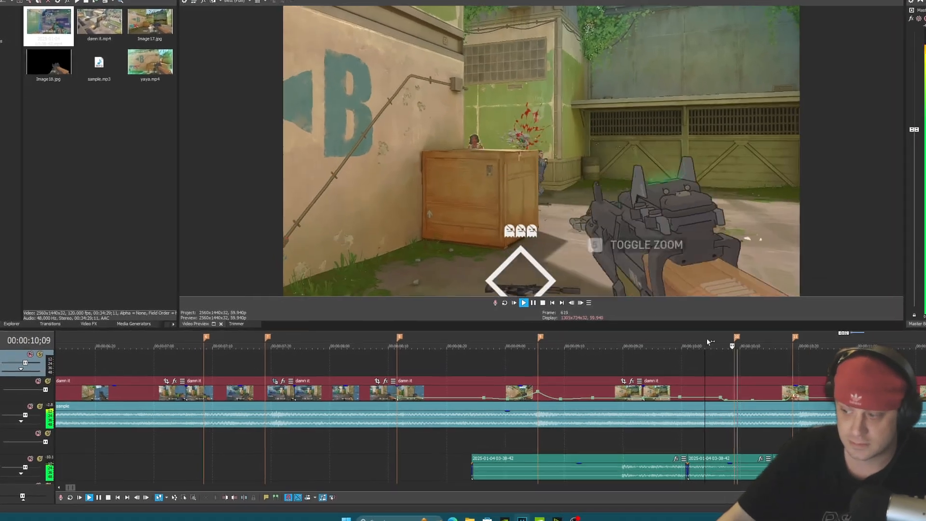
key("Return")
Examine the velocity envelope around the tenth and eleventh beat markers, including the fade types of the dip before and the rise after
scroll(721, 367, "down", 1)
scroll(631, 381, "up", 3)
scroll(647, 377, "up", 2)
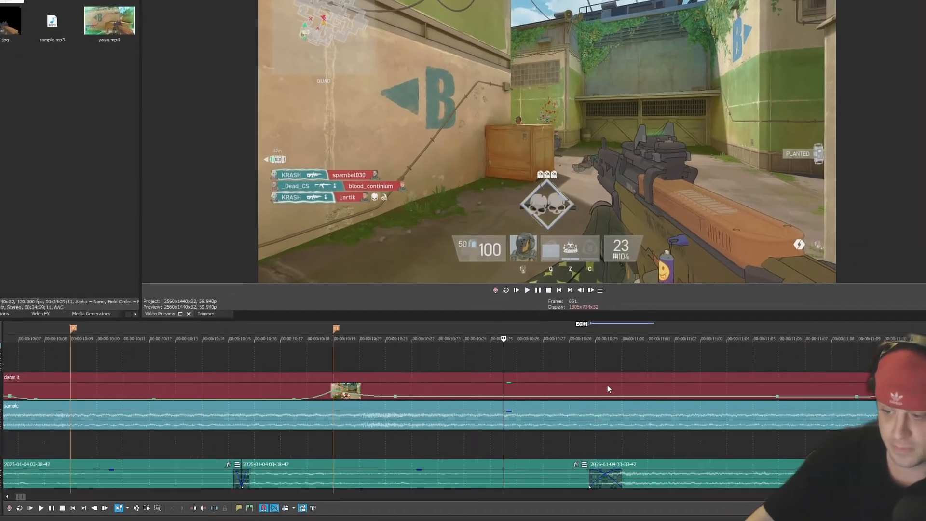
scroll(605, 387, "down", 1)
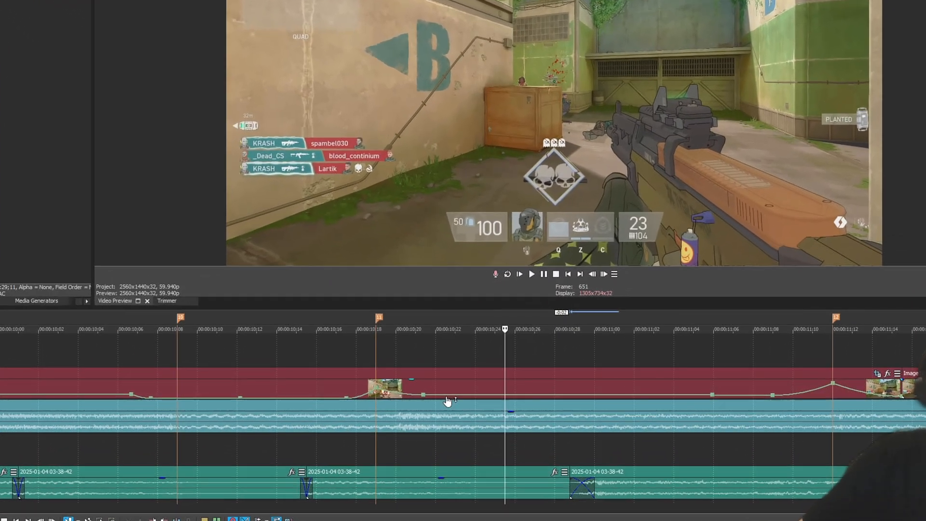
left_click(175, 380)
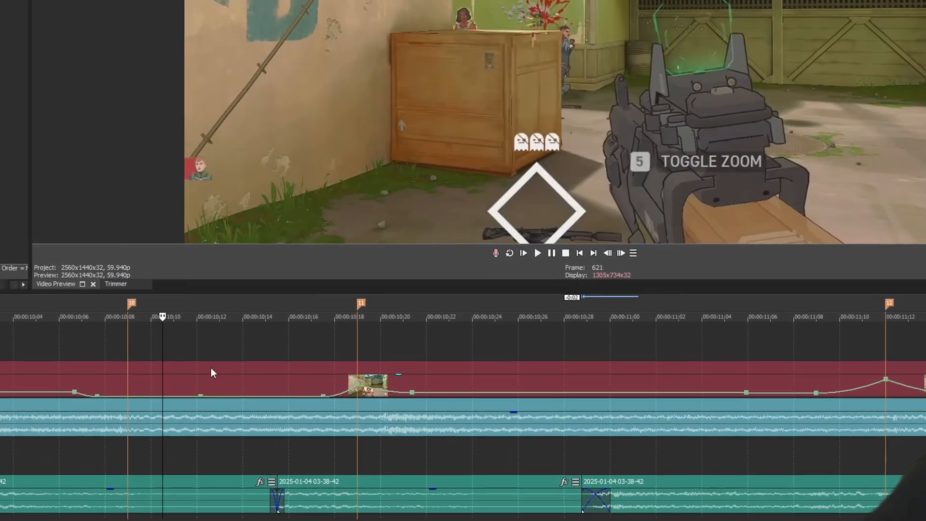
scroll(260, 378, "up", 1)
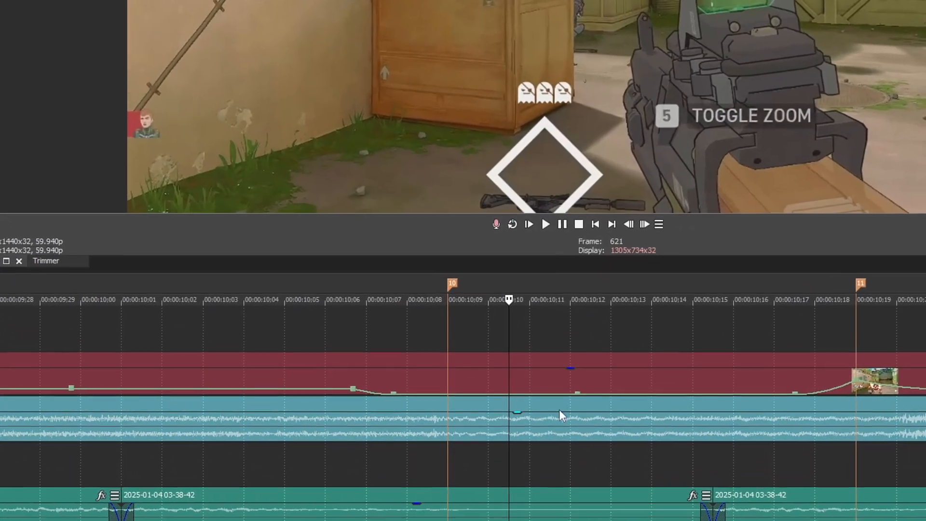
right_click(378, 394)
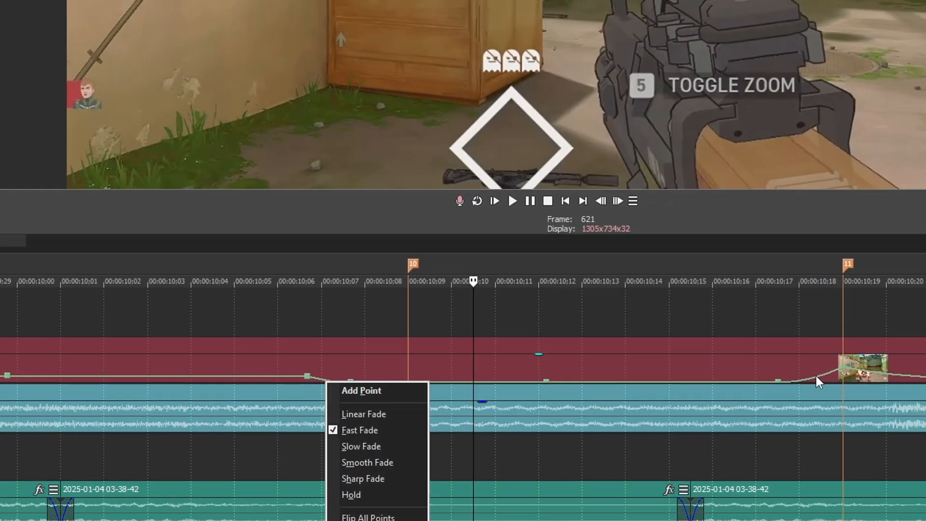
right_click(882, 394)
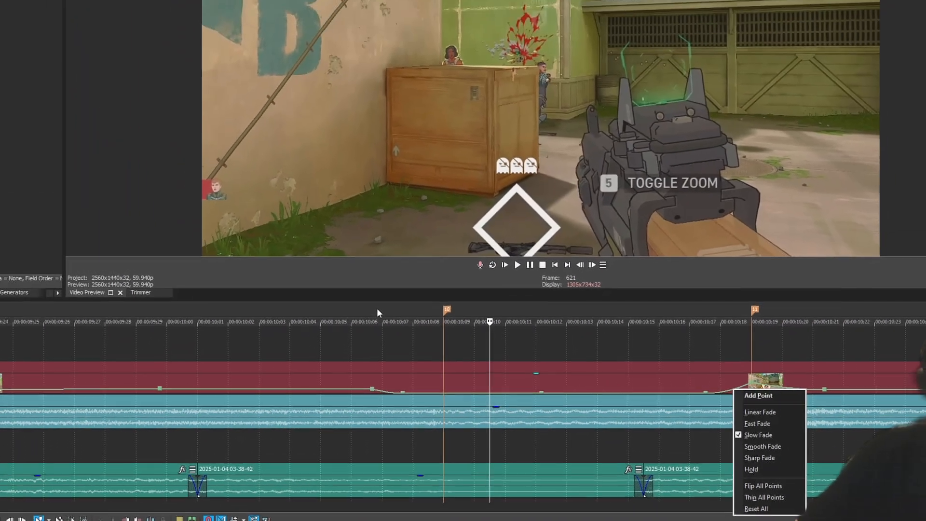
left_click(348, 286)
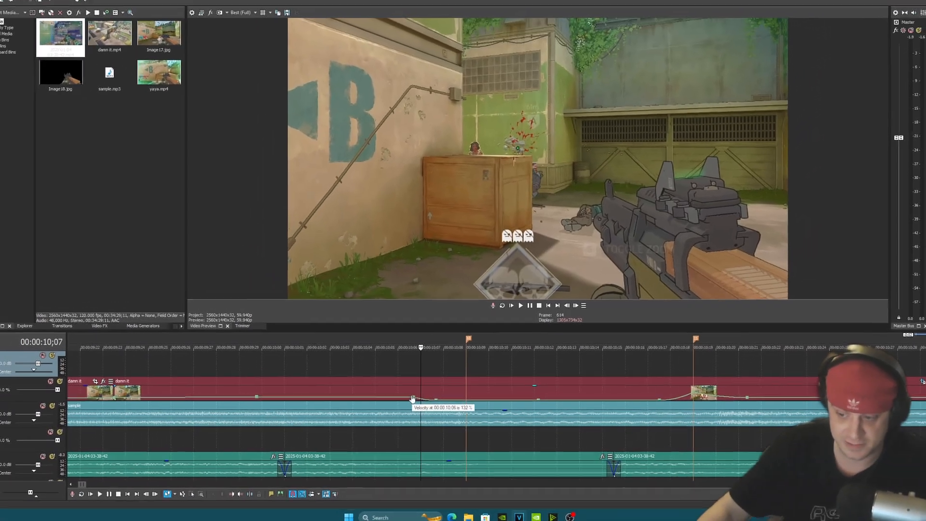
Play the montage from the clip cut before the tenth beat marker up to the twelfth to review the speed changes
key("space")
key("Return")
scroll(399, 356, "down", 3)
left_click(222, 342)
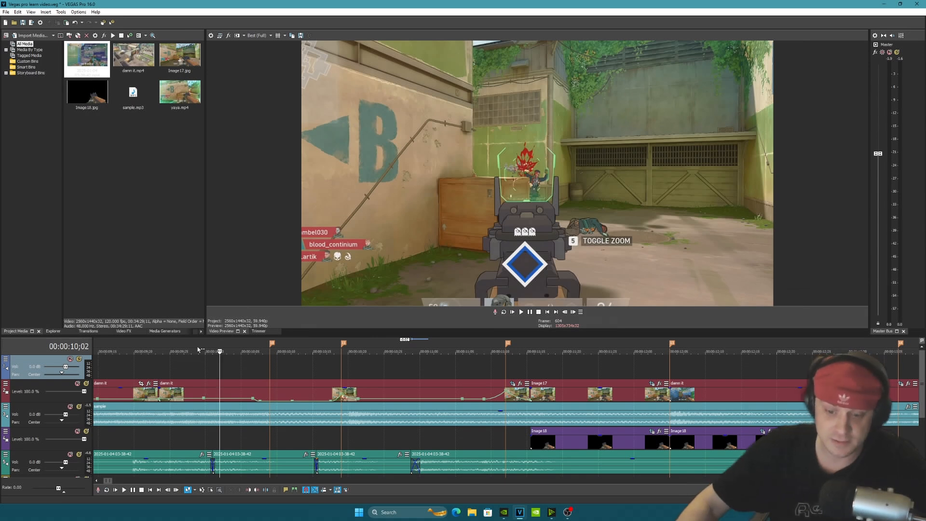
left_click(167, 343)
key("space")
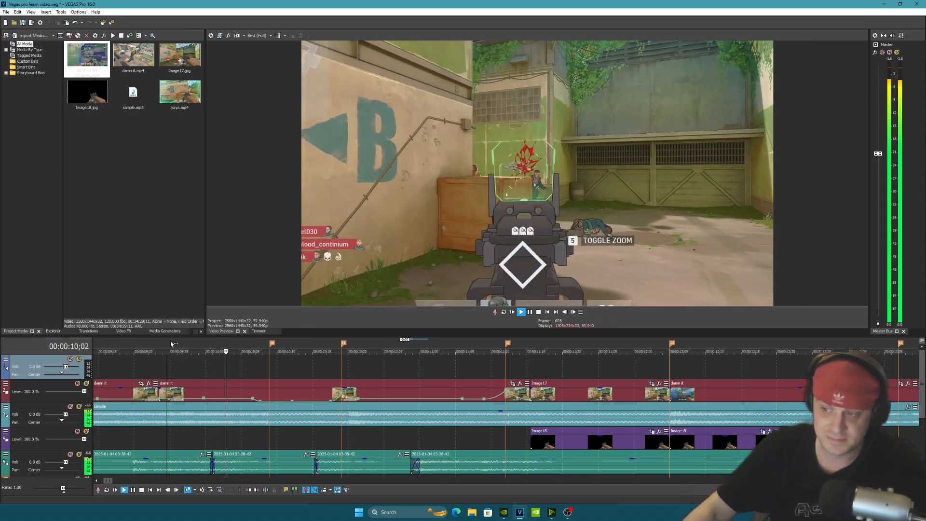
key("Return")
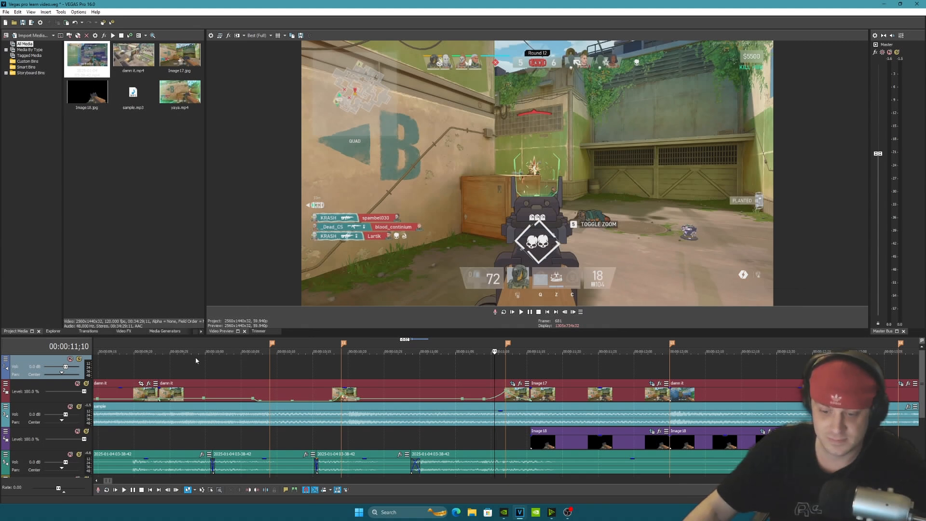
Replay from shortly before the tenth beat marker into the Image17 still section after the twelfth marker
scroll(248, 362, "down", 3)
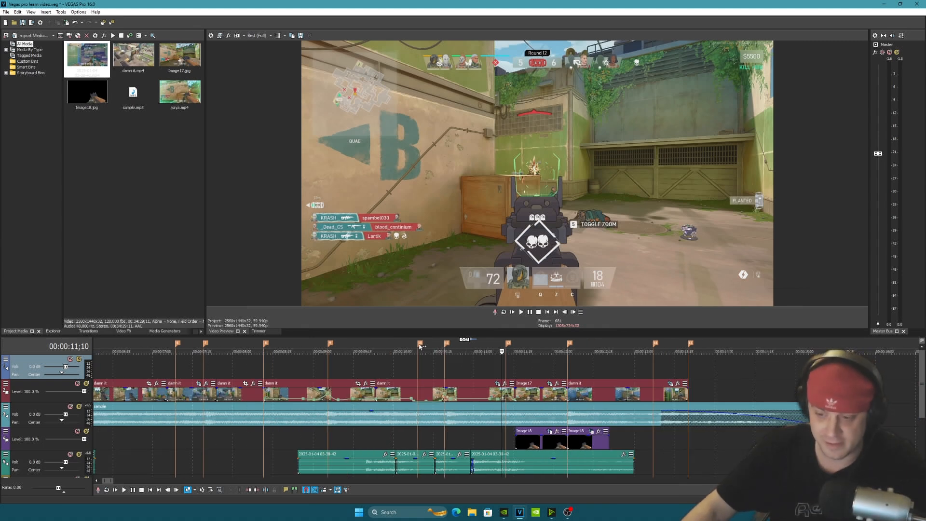
scroll(448, 357, "up", 4)
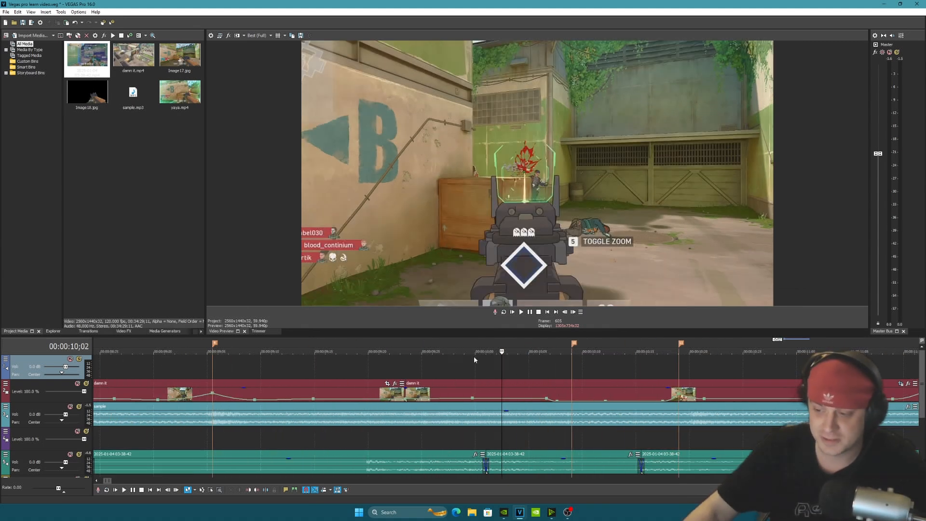
key("space")
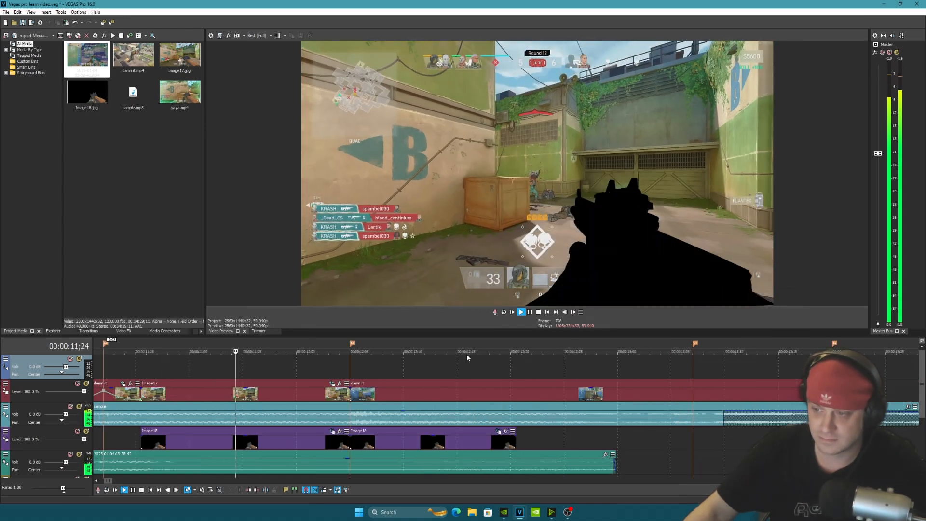
key("space")
scroll(301, 356, "down", 2)
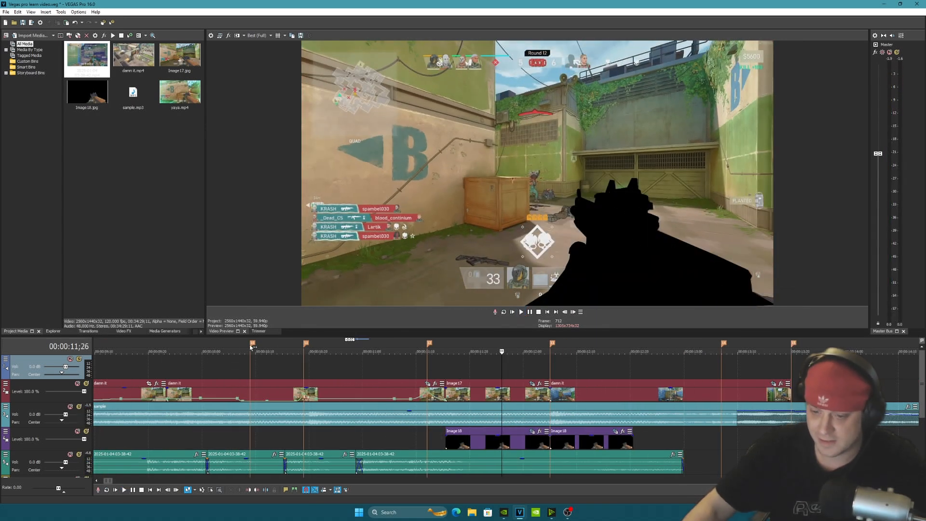
Return to the frames just before the tenth beat marker and play through to the Image17 still with its weapon overlay
left_click(230, 349)
key("space")
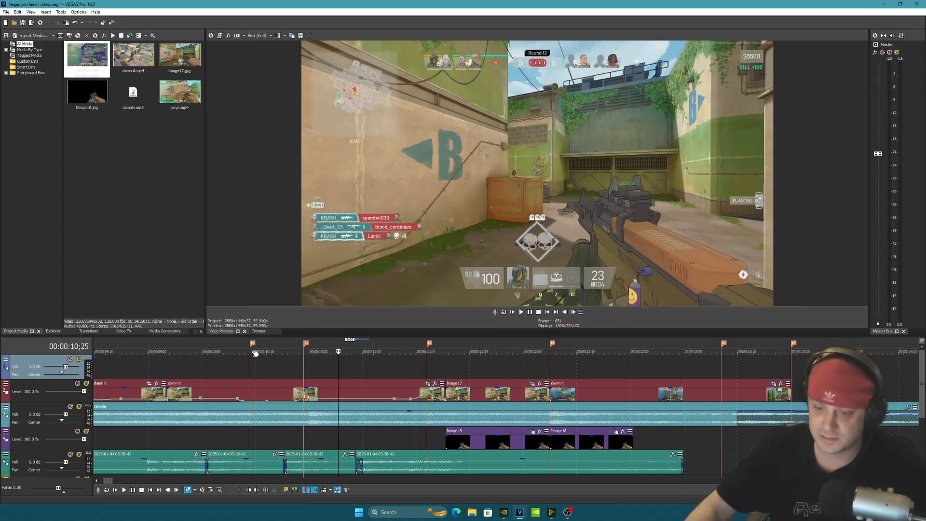
key("space")
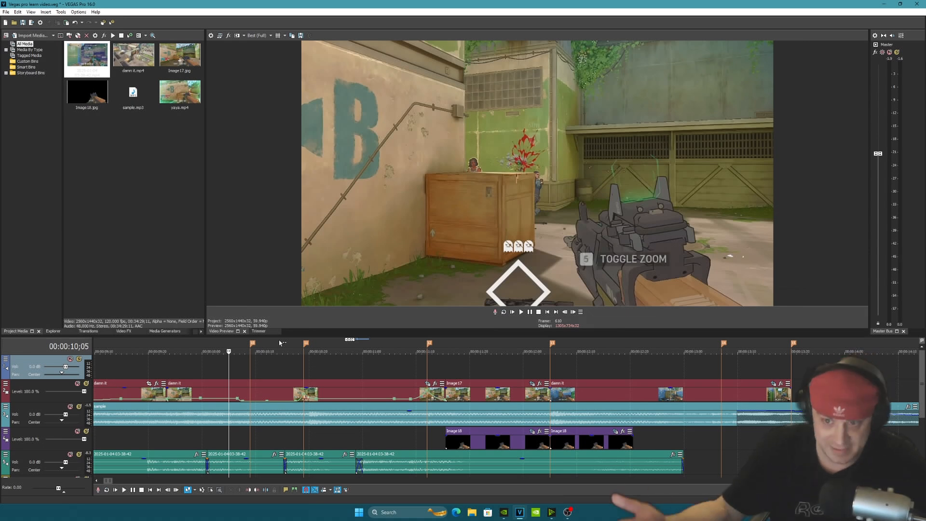
key("space")
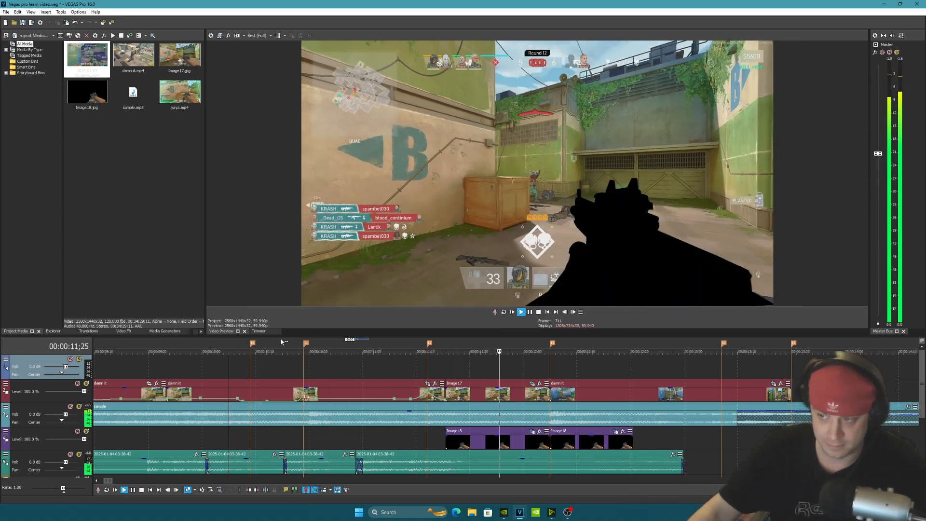
key("space")
key("j")
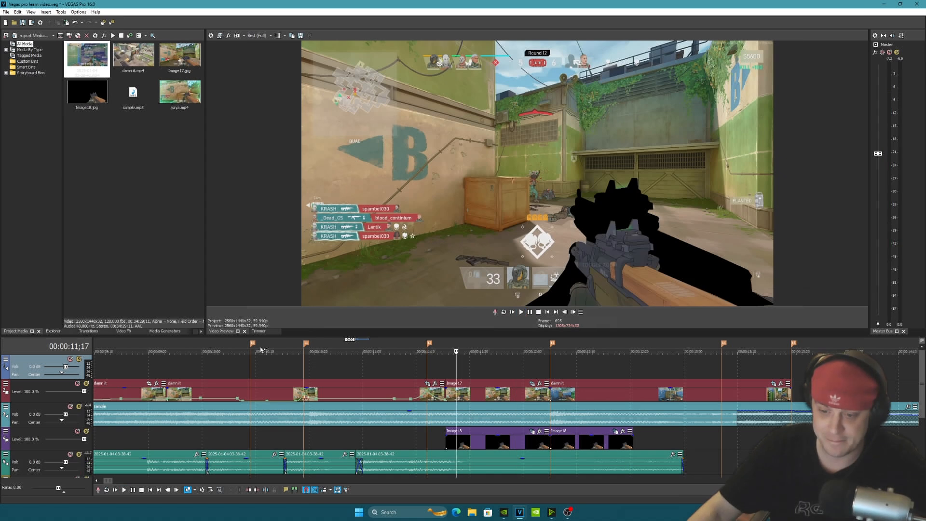
Play from just before the twelfth beat marker into the start of the Image17 and Image18 clips
left_click(395, 346)
key("space")
key("space")
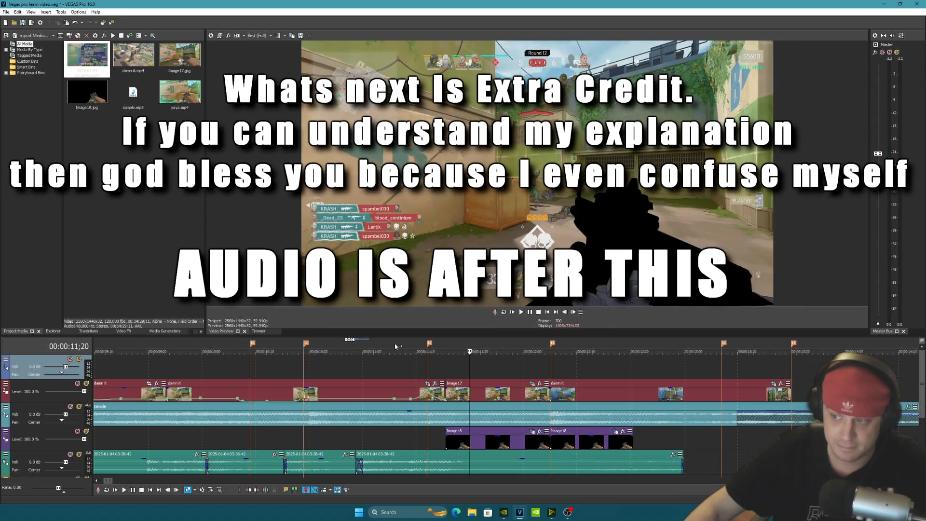
scroll(445, 353, "up", 3)
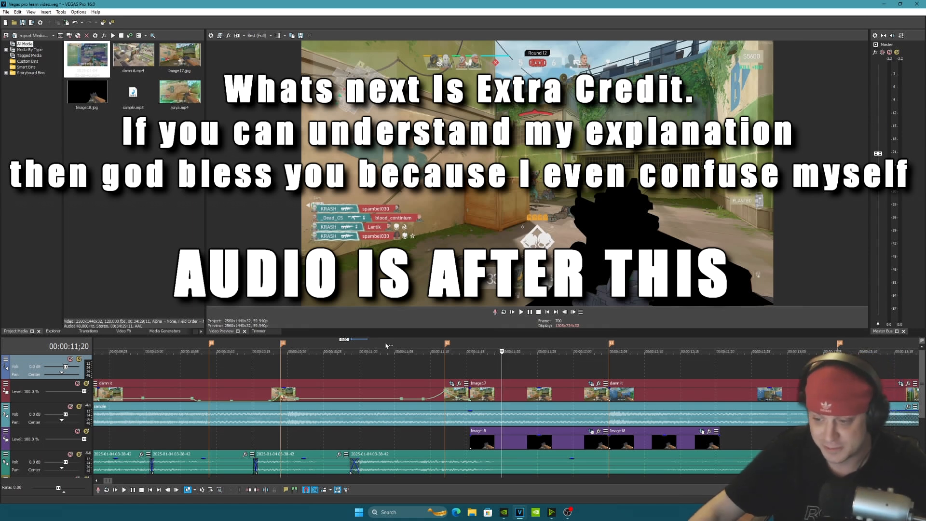
scroll(386, 346, "down", 2)
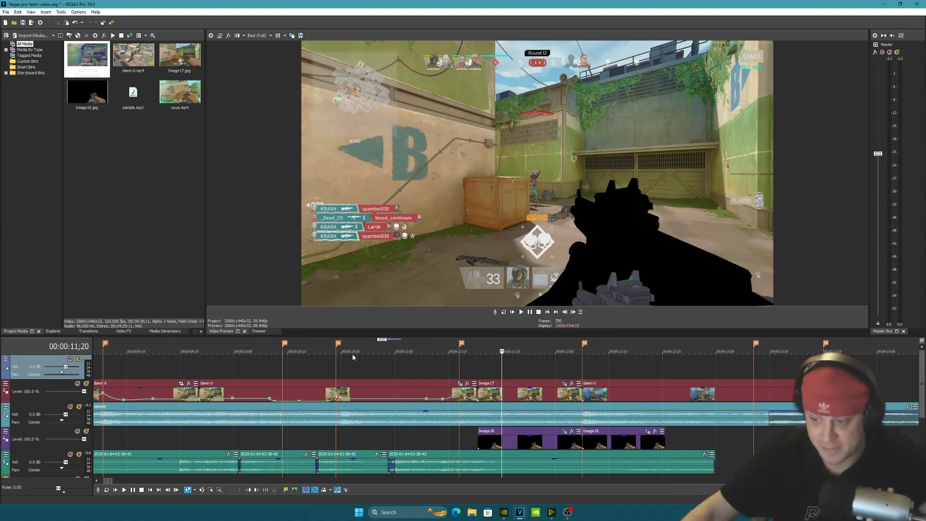
Inspect the frames before the twelfth and first beat markers, and go to the start of the Image17 still clip
left_click(436, 344)
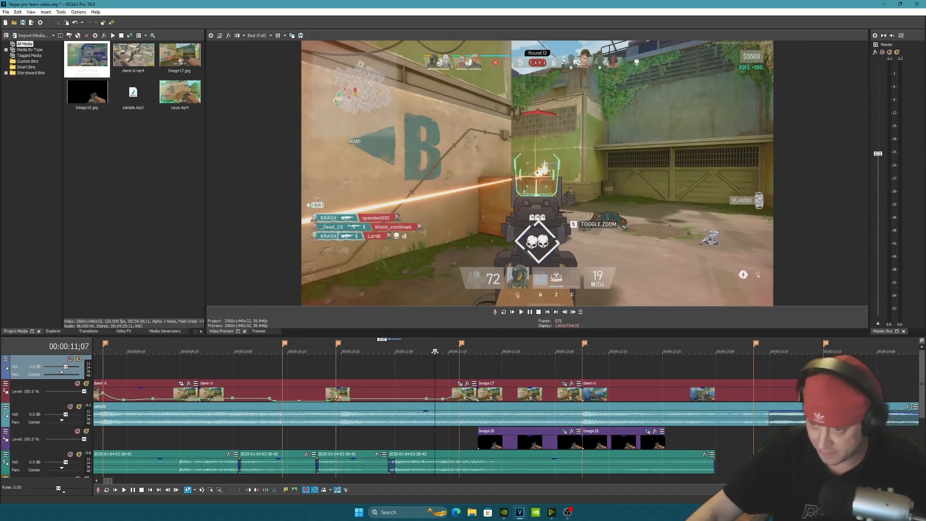
scroll(435, 352, "down", 5)
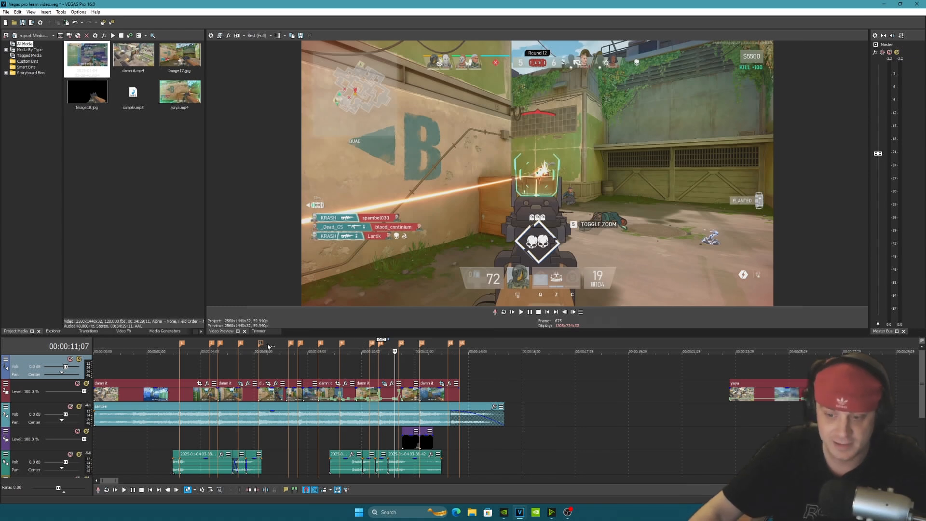
left_click(177, 342)
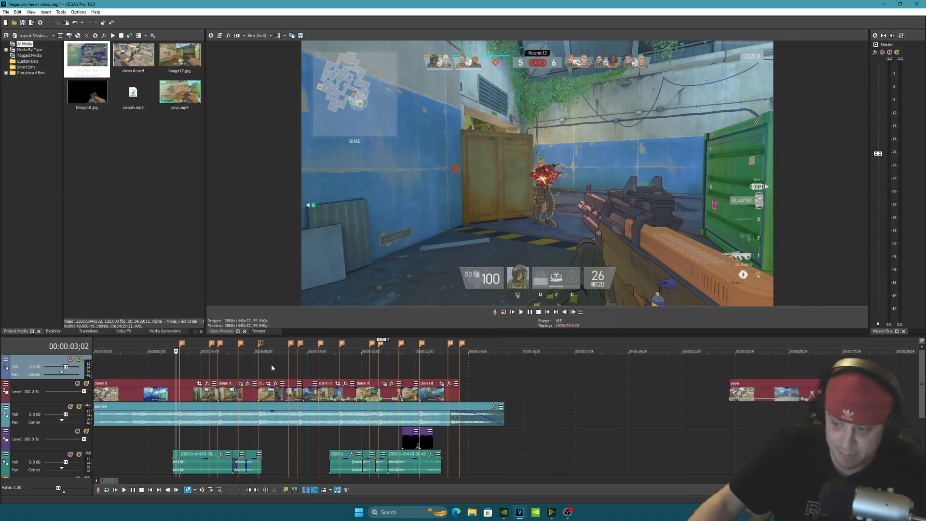
right_click(482, 364)
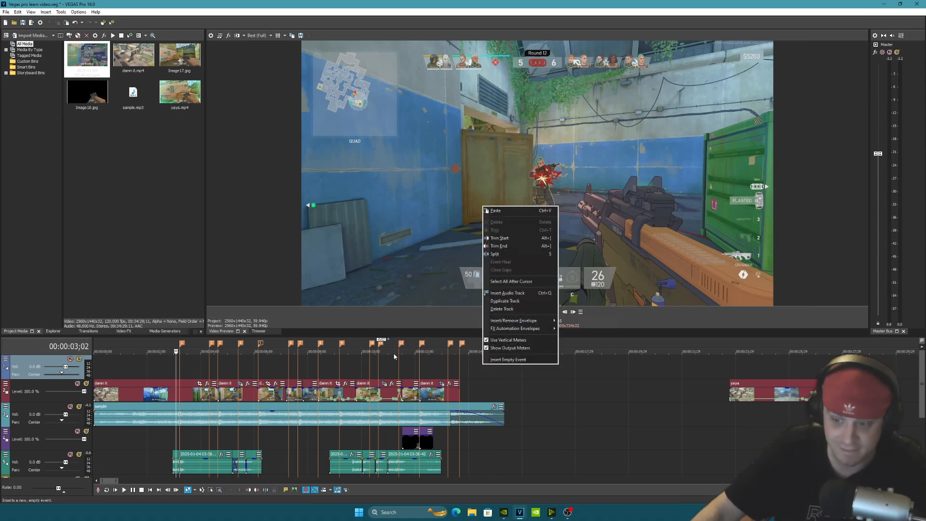
left_click(355, 343)
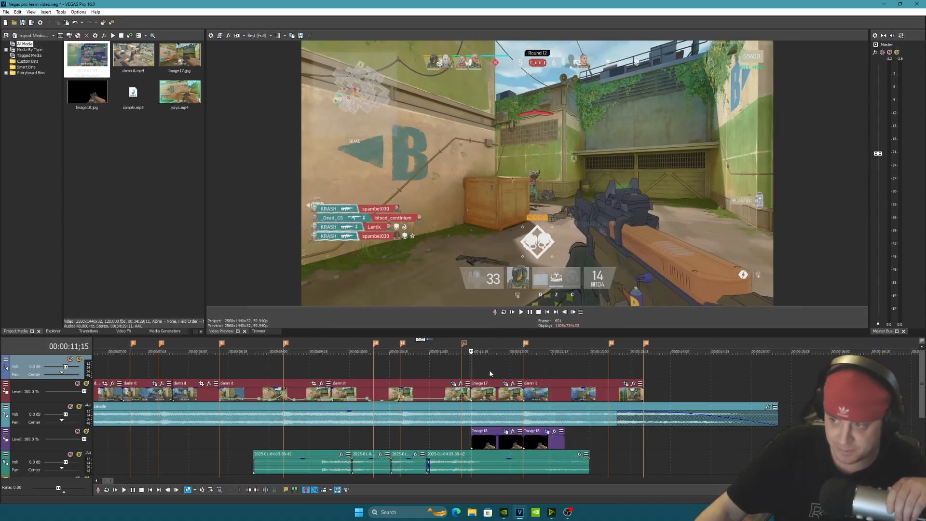
Compare the opening frames of the Image17 still, and view its Pan/Crop mask keyframes
left_click(490, 372)
left_click(474, 373)
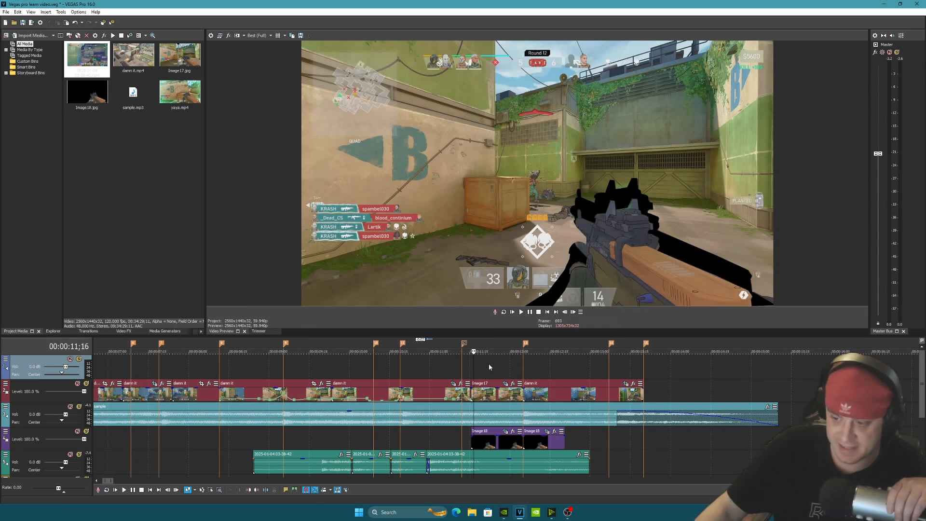
left_click(471, 367)
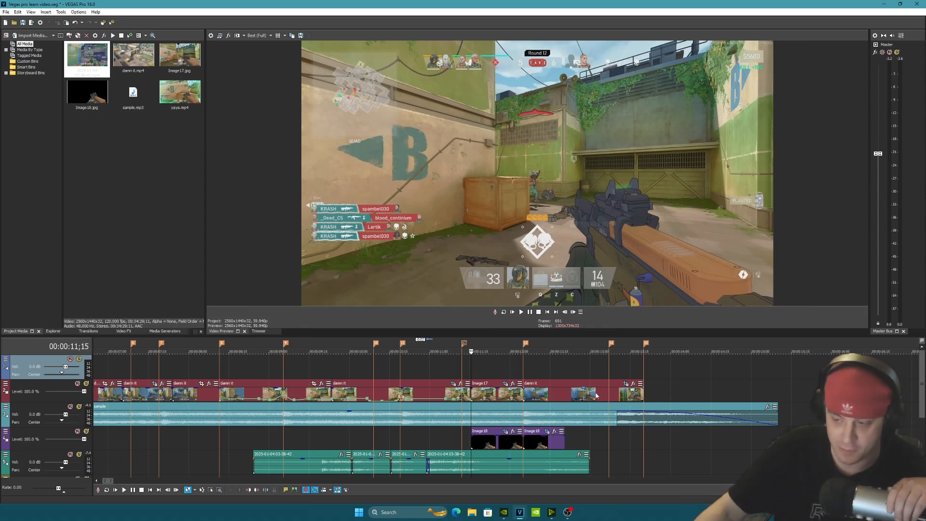
left_click(505, 384)
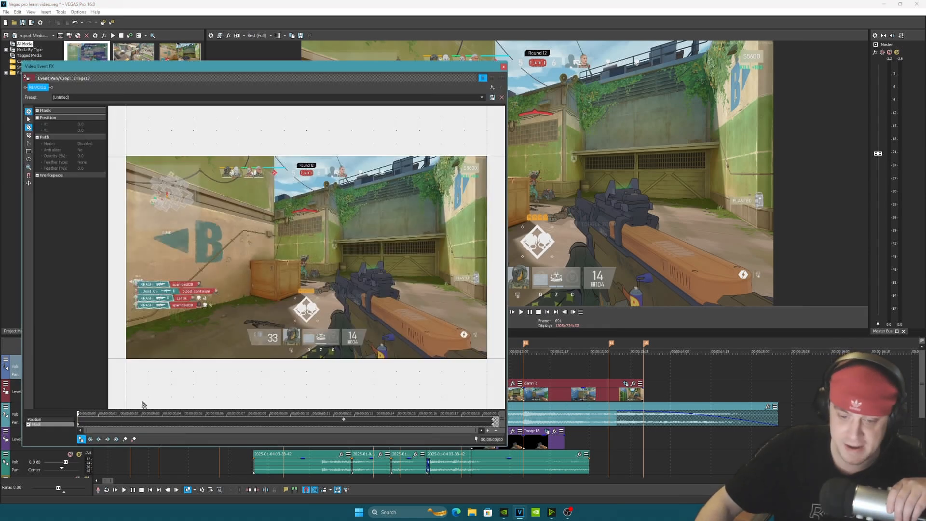
left_click(503, 68)
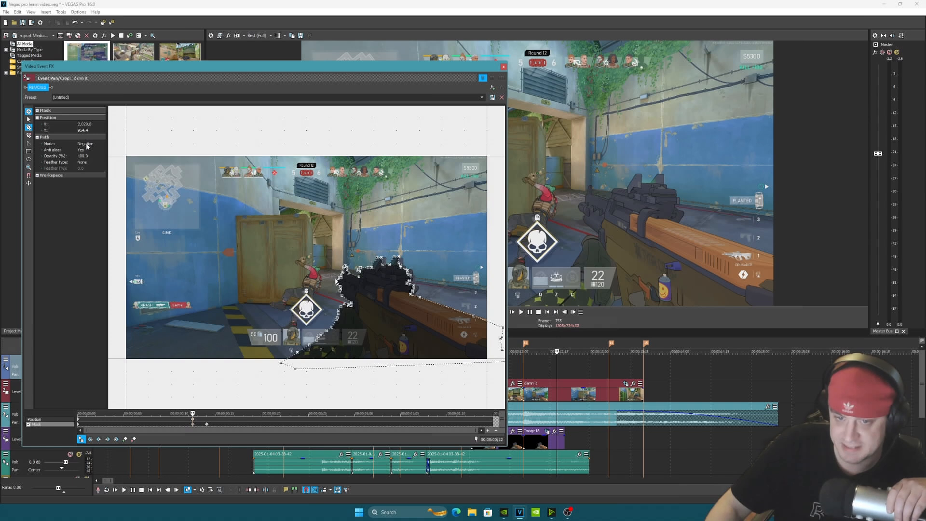
Check the mask path mode options in the Pan/Crop settings of the damn it clip following Image17
left_click(87, 144)
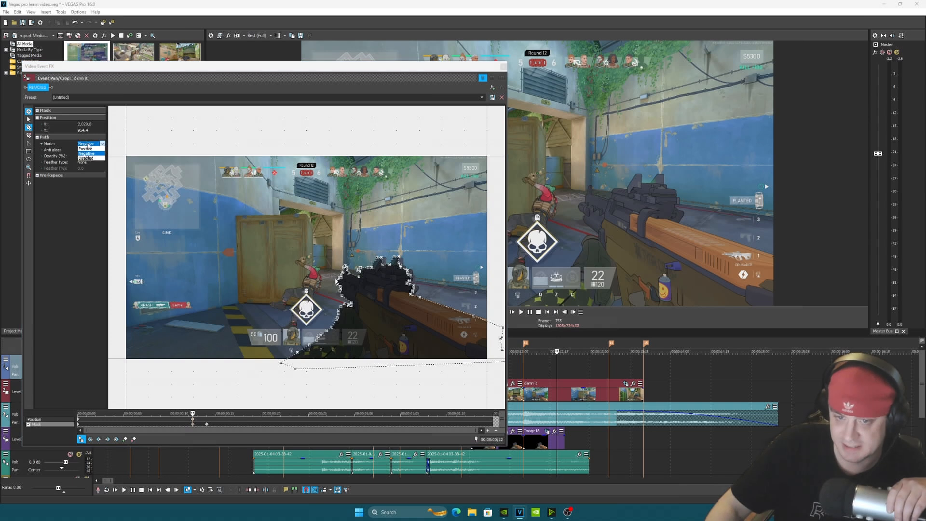
left_click(103, 144)
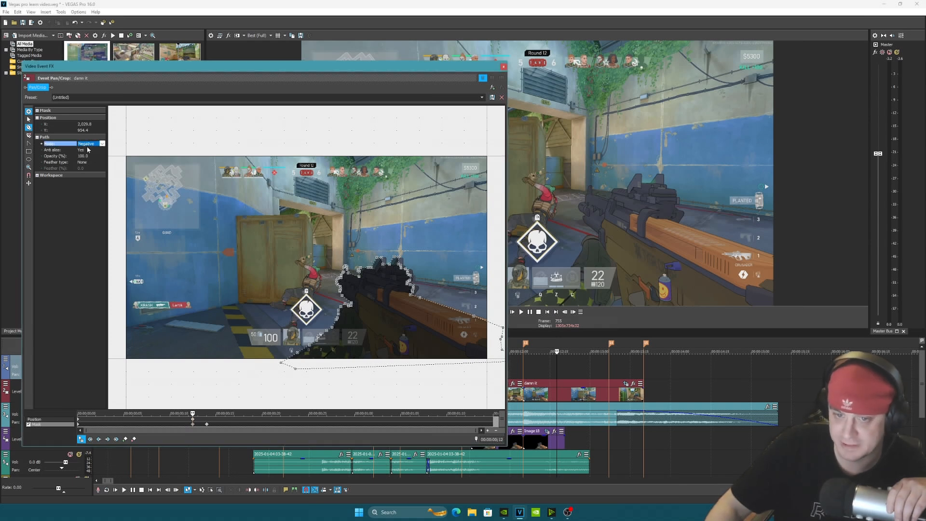
left_click(504, 67)
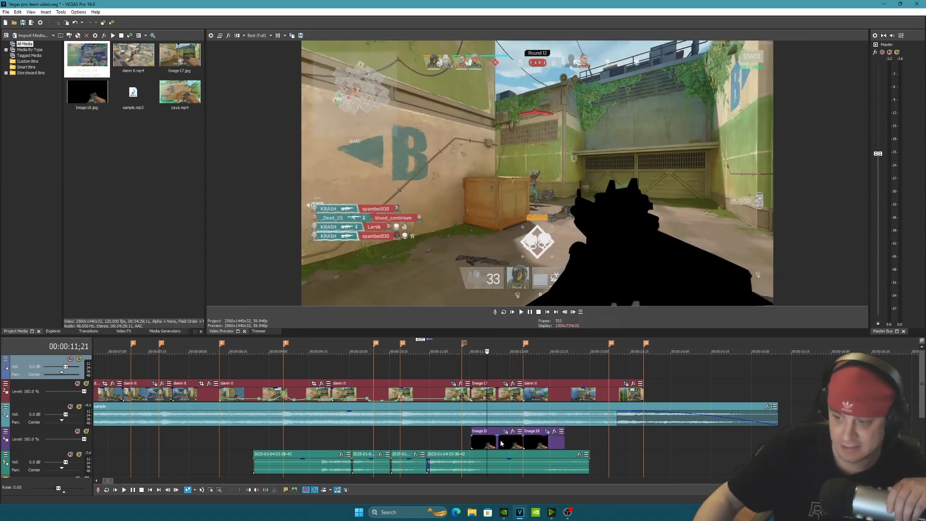
Compare the start of Image17 with the frames where the weapon overlay moves away from its cutout
left_click(472, 368)
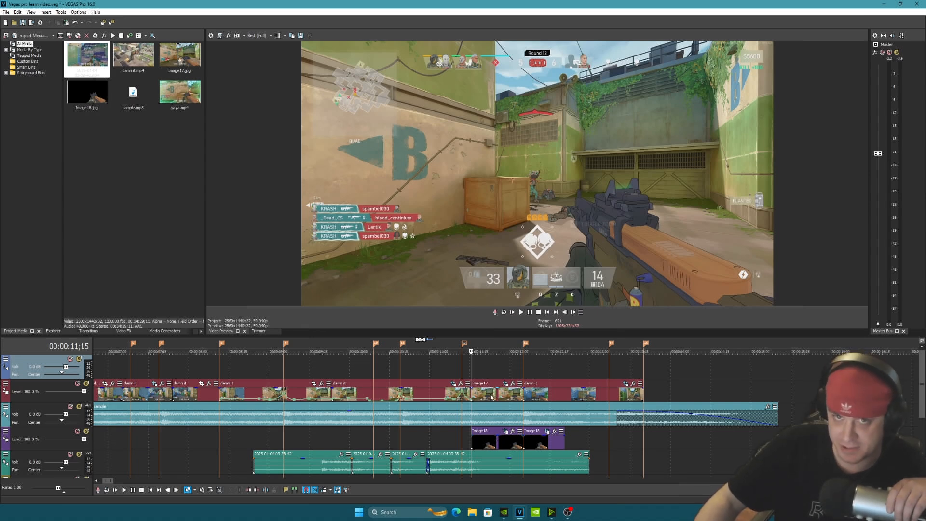
left_click(481, 365)
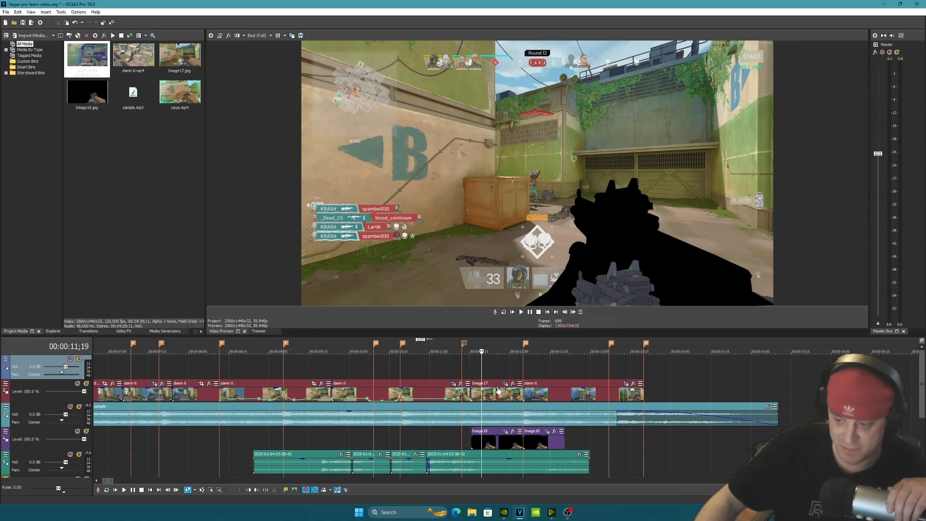
left_click(492, 375)
left_click(475, 372)
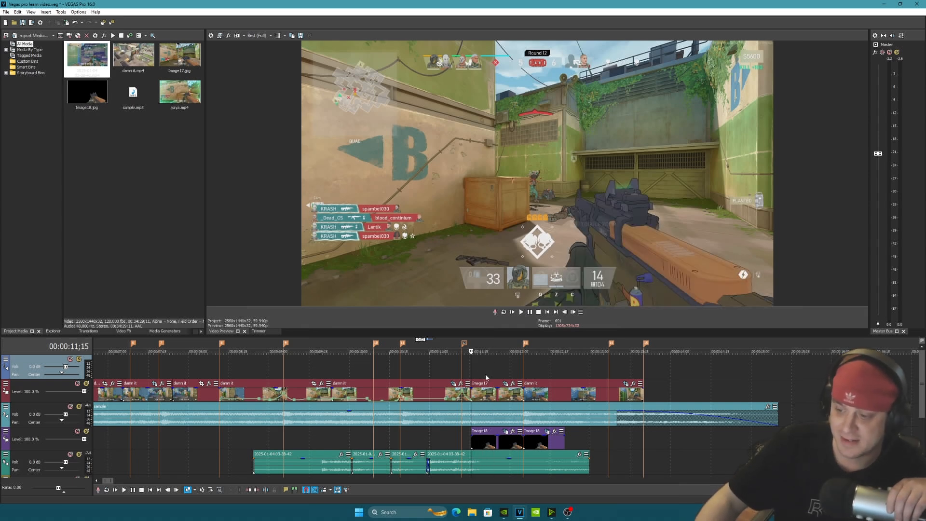
Inspect the Image17 weapon mask and the Image18 overlay's position keyframes in Pan/Crop
left_click(506, 384)
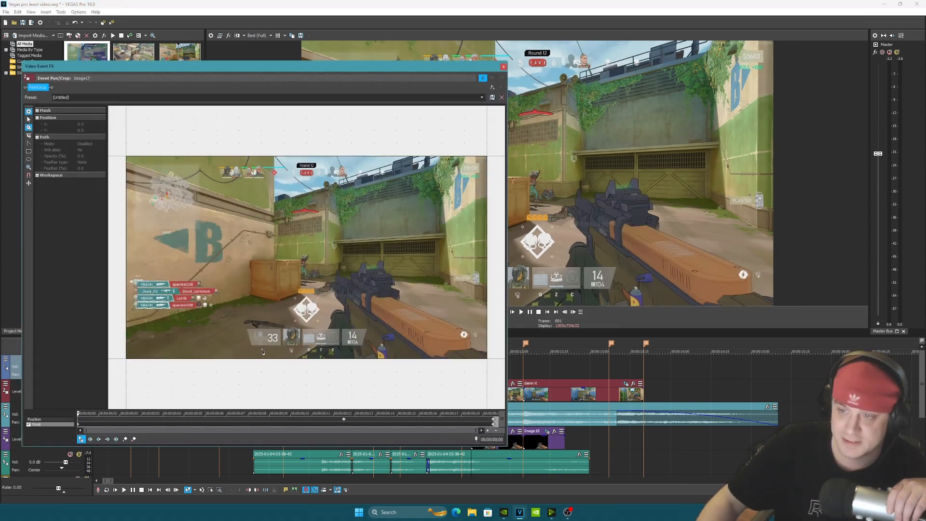
left_click(529, 313)
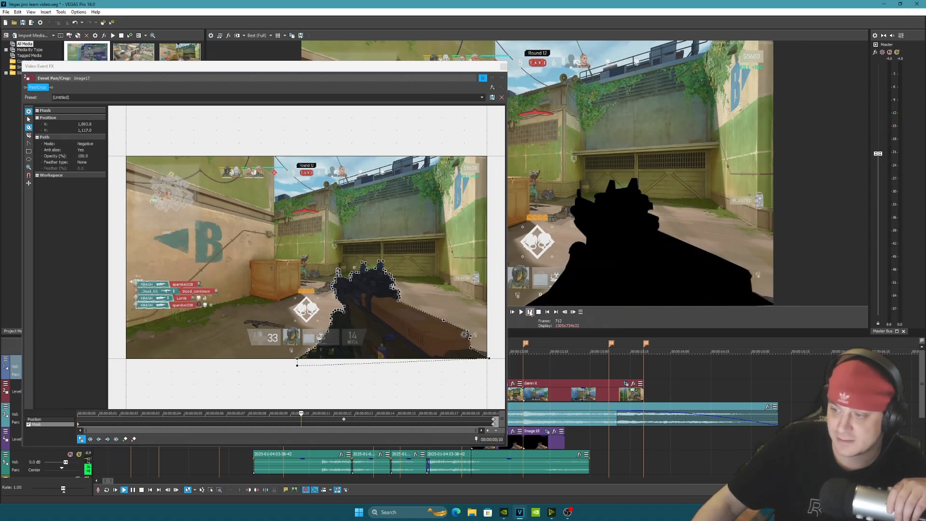
left_click(546, 431)
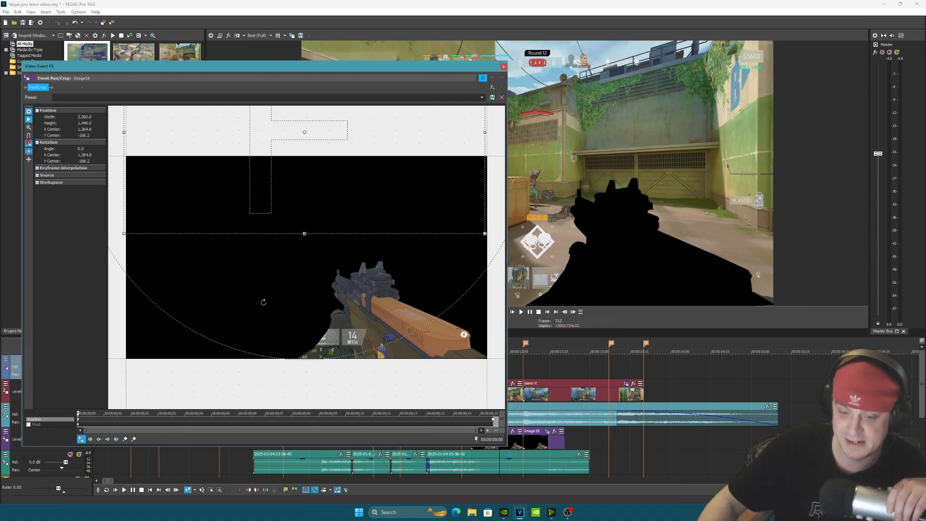
left_click_drag(80, 414, 20, 391)
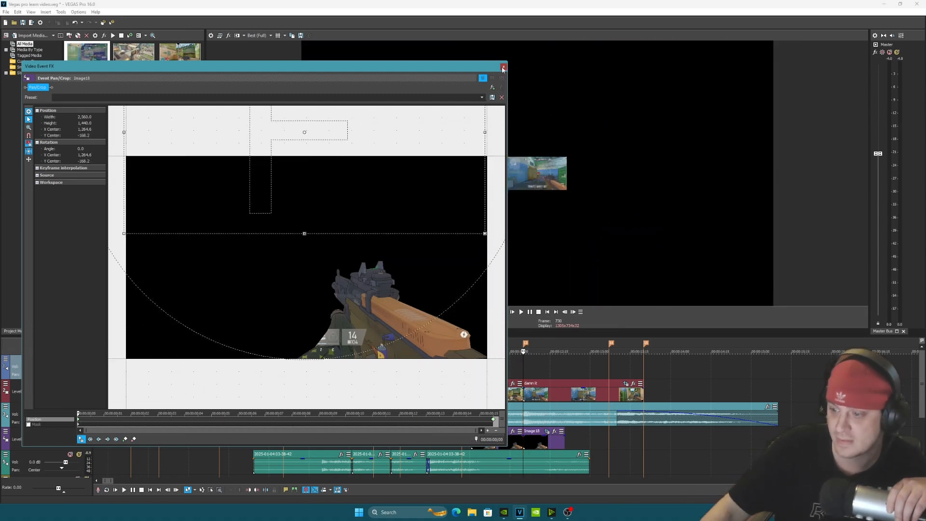
left_click(504, 67)
Scrub through the middle of the Image17 still to view the cutout frame before and during its shrinking
left_click(481, 374)
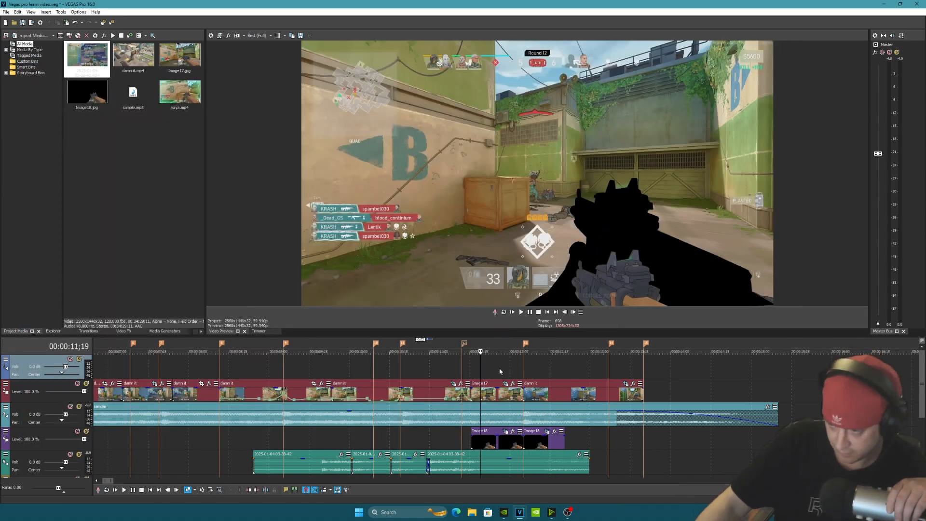
left_click(500, 371)
left_click(510, 371)
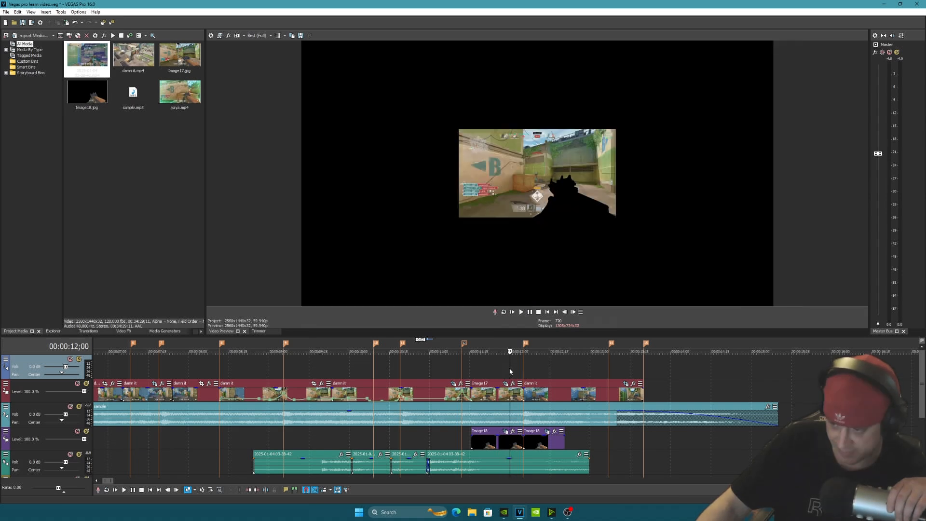
left_click(501, 370)
Examine Image17's Pan/Crop position keyframes from the mid-clip keyframe to the shrunken frame at the clip's end
left_click(505, 384)
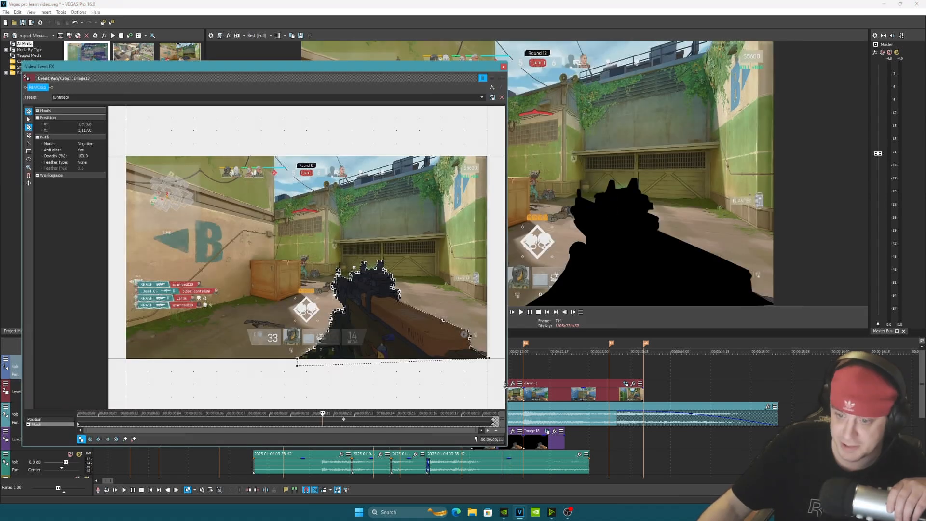
left_click(344, 420)
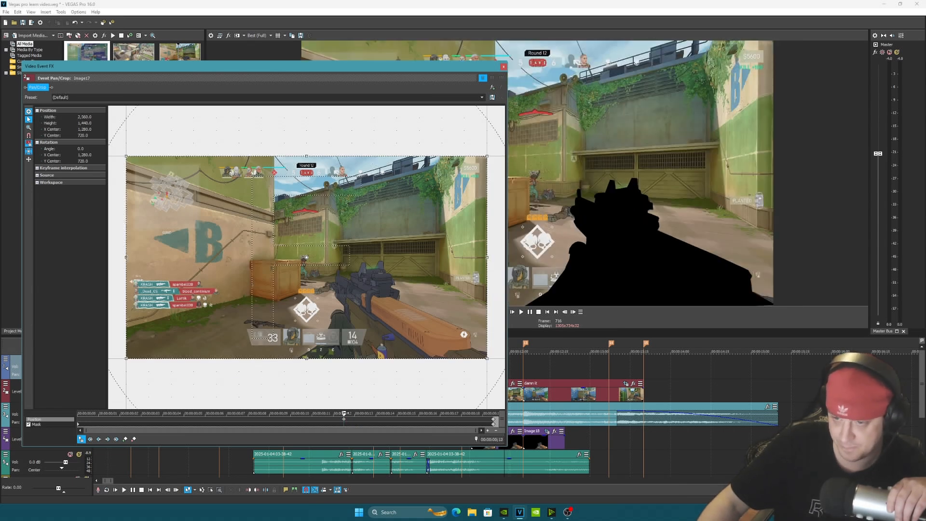
left_click_drag(346, 413, 482, 414)
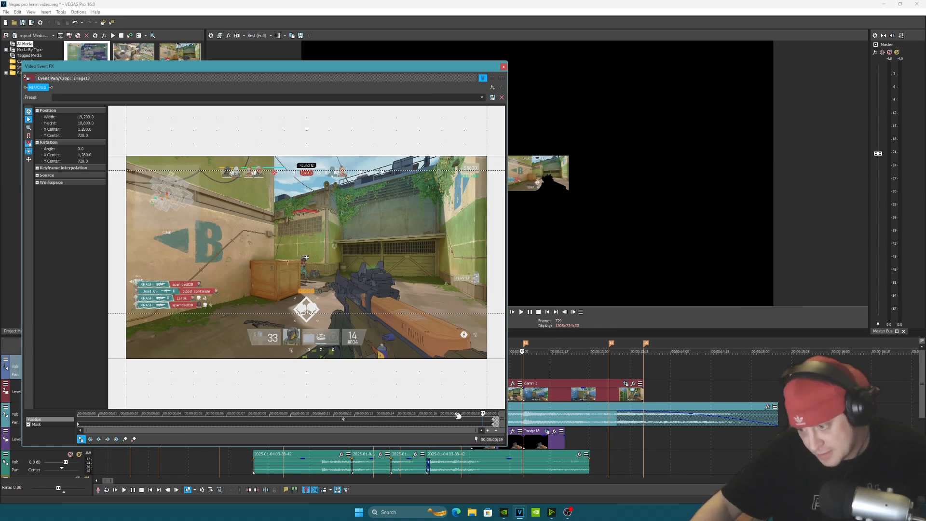
left_click_drag(483, 414, 493, 414)
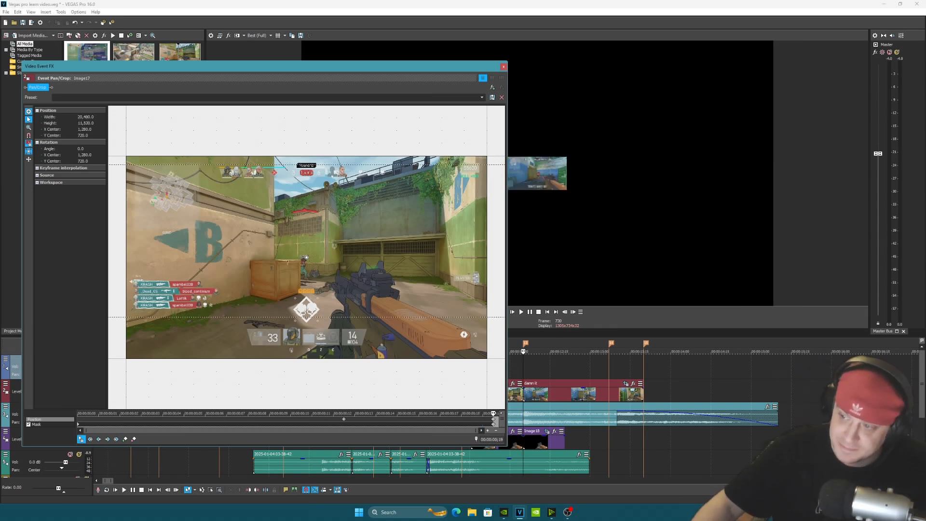
left_click(504, 68)
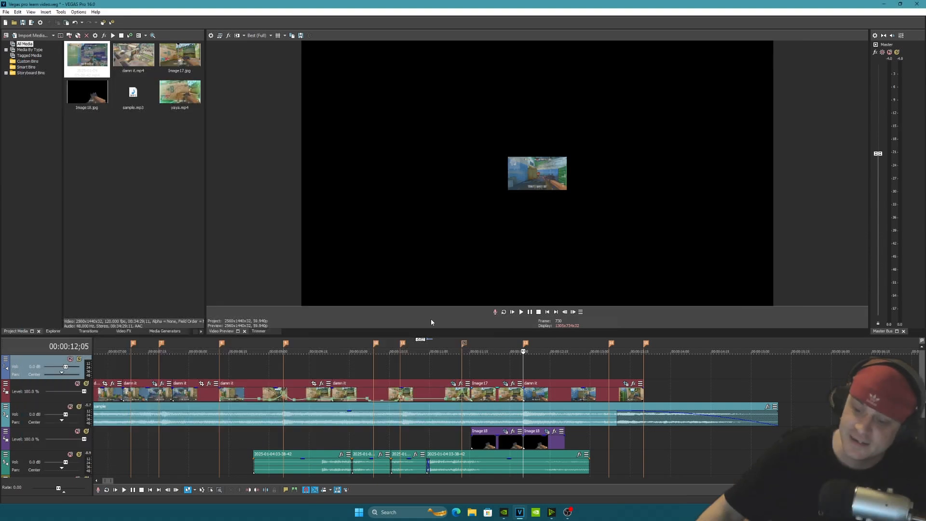
Examine the event commands offered for the Image17 still and the damn it clip after it
scroll(315, 425, "down", 3)
scroll(124, 369, "down", 3)
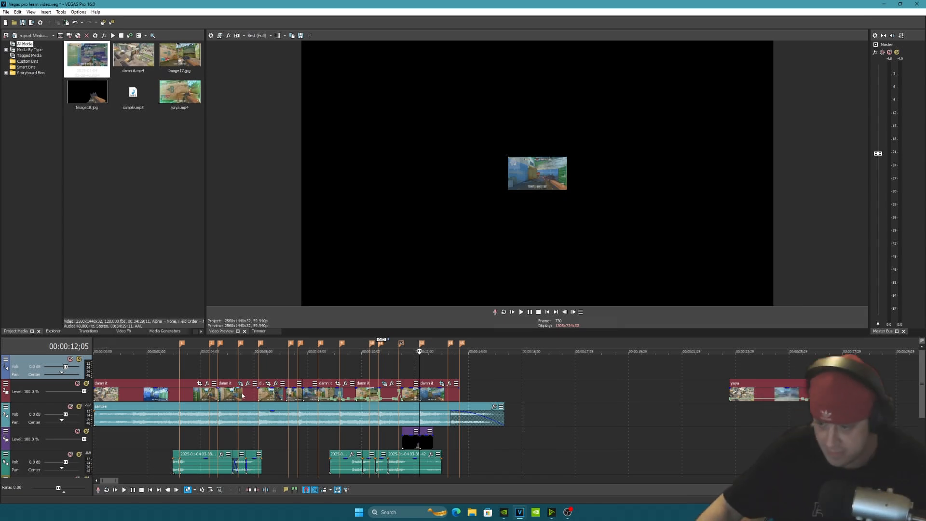
scroll(433, 353, "up", 4)
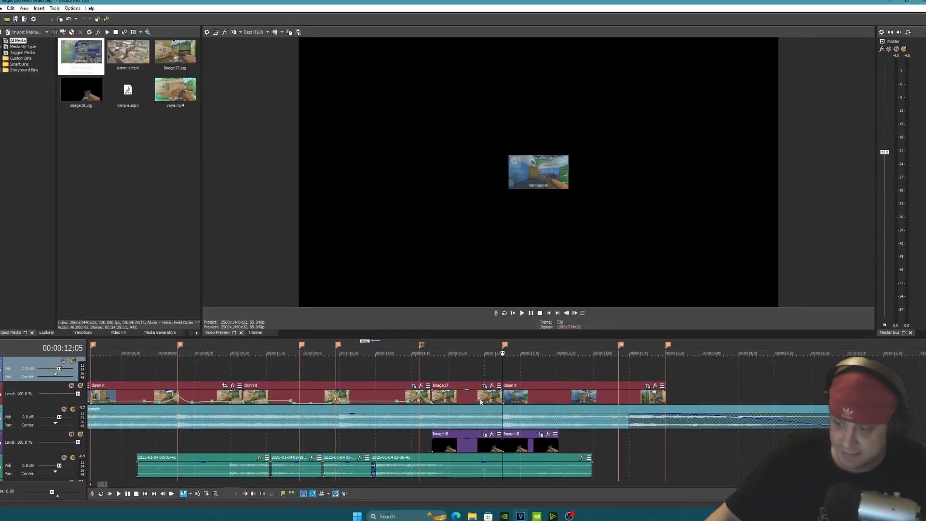
right_click(464, 395)
right_click(547, 404)
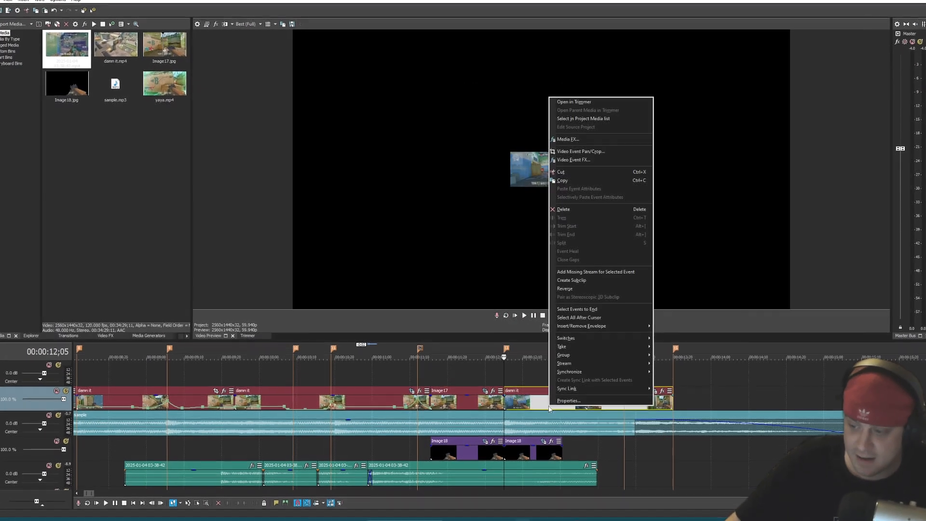
left_click(469, 401)
right_click(471, 409)
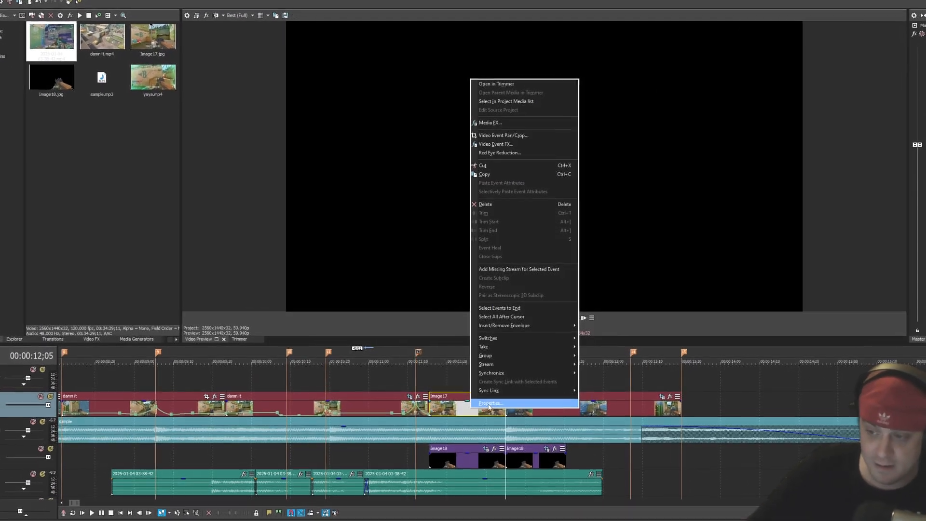
right_click(461, 420)
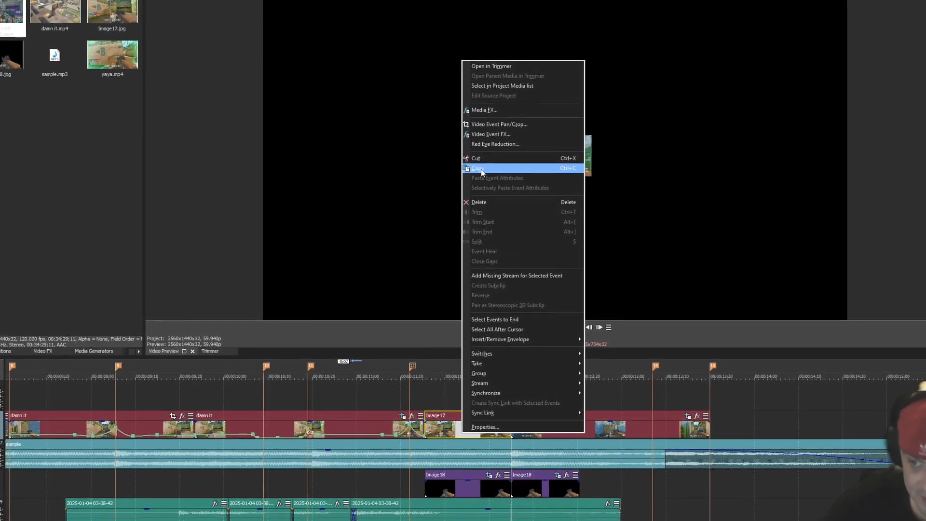
View frames around marker 13 and examine the copy and paste attribute commands for the damn it clip
left_click(621, 439)
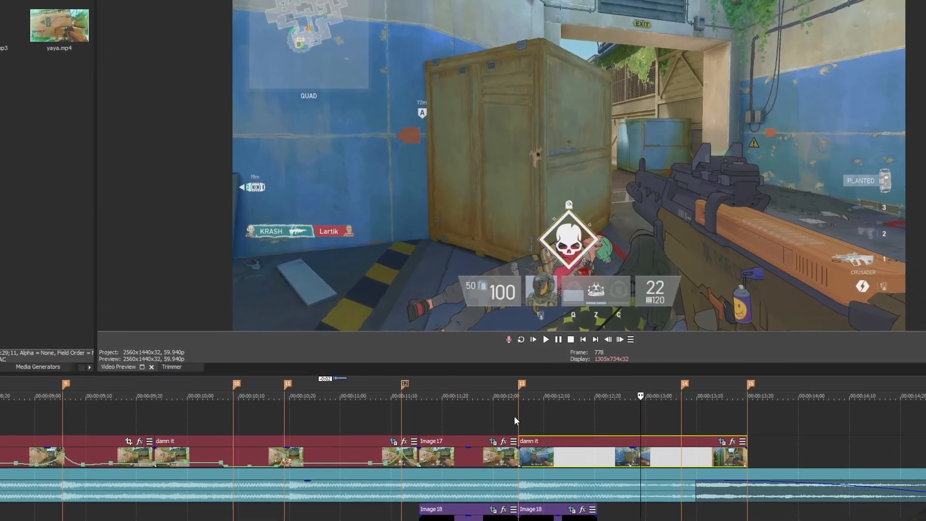
left_click(517, 413)
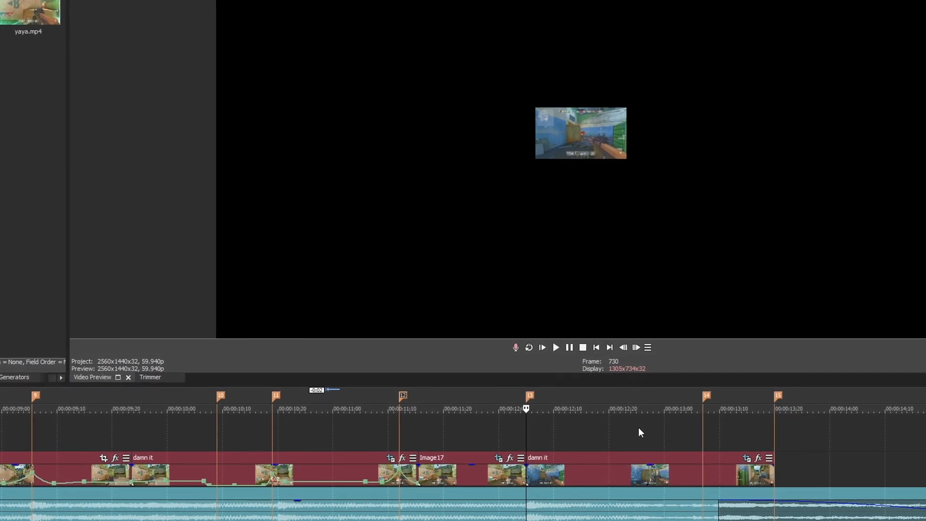
right_click(628, 475)
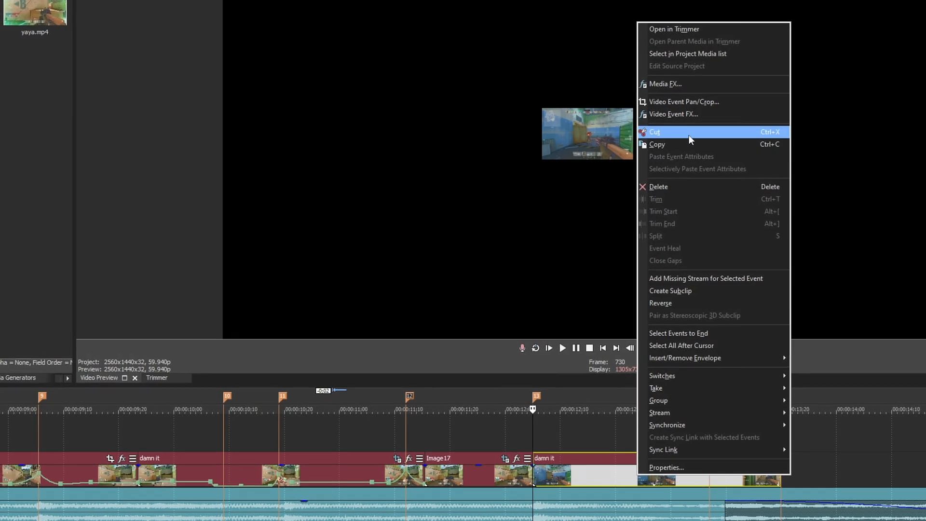
left_click(575, 481)
right_click(603, 480)
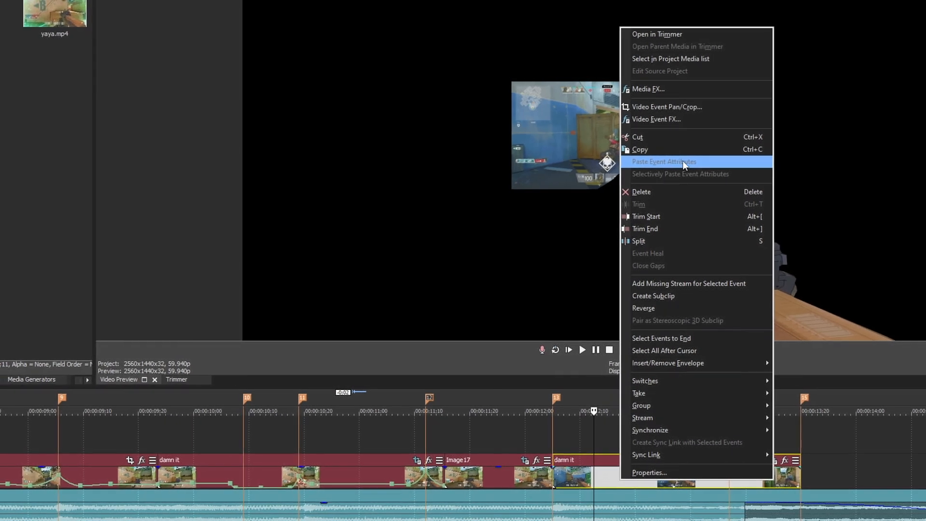
key("Escape")
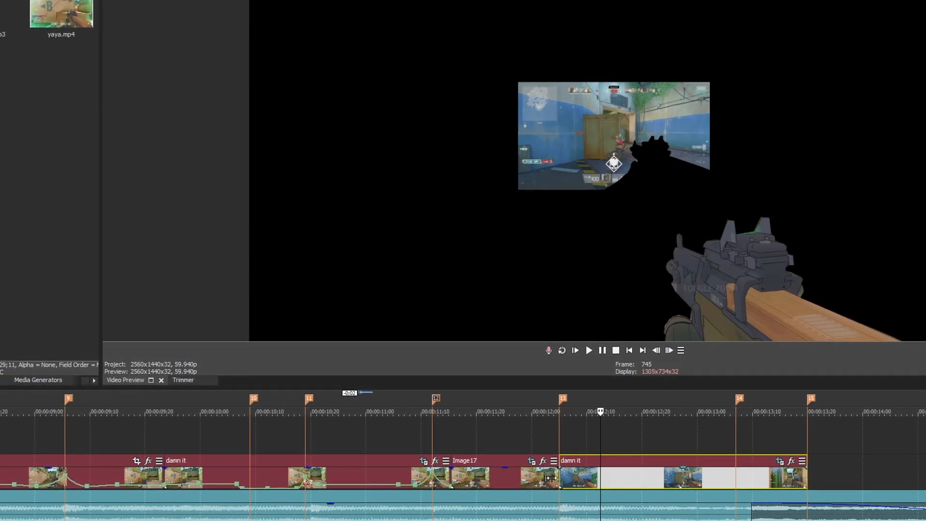
View the Image17 still's event properties and dismiss them
right_click(496, 476)
left_click(525, 469)
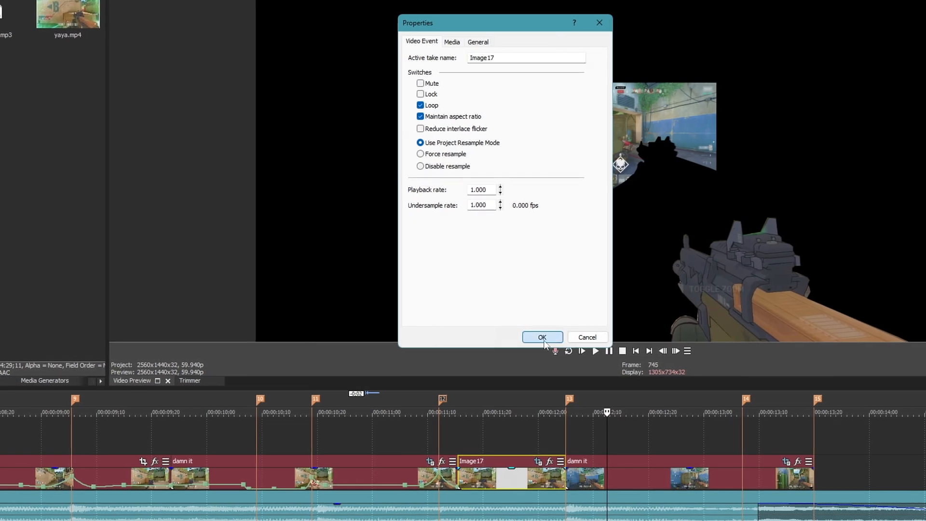
key("Escape")
Check the attribute-pasting commands for Image17 and the damn it clip, and return to the cutout frame within Image17
right_click(550, 479)
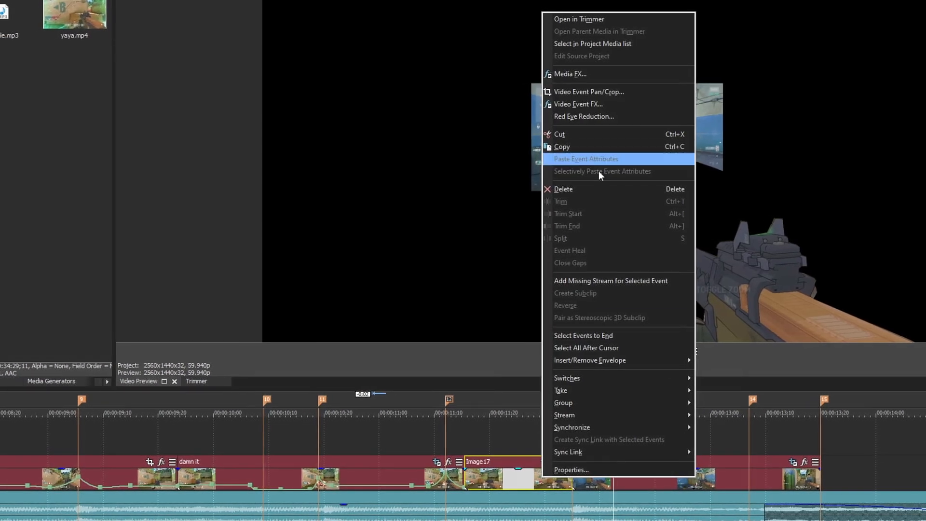
key("Escape")
right_click(710, 483)
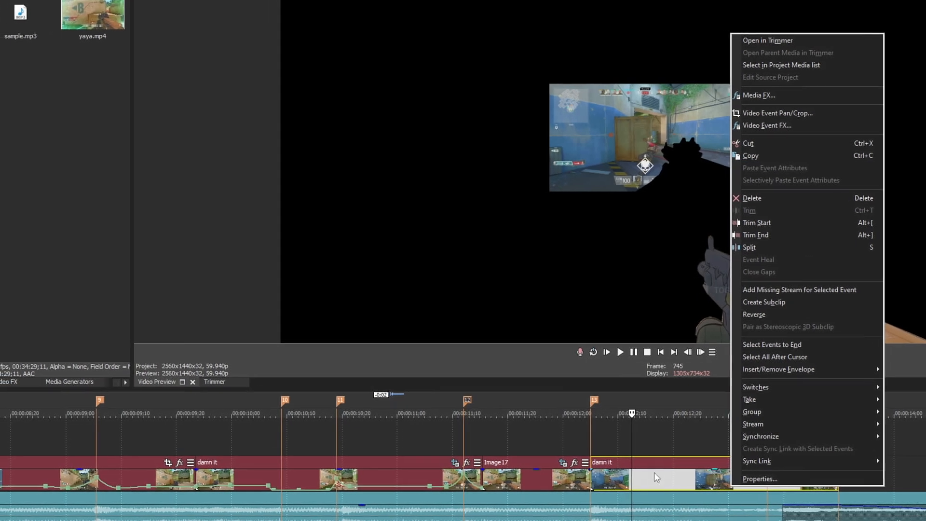
left_click(671, 442)
left_click(549, 455)
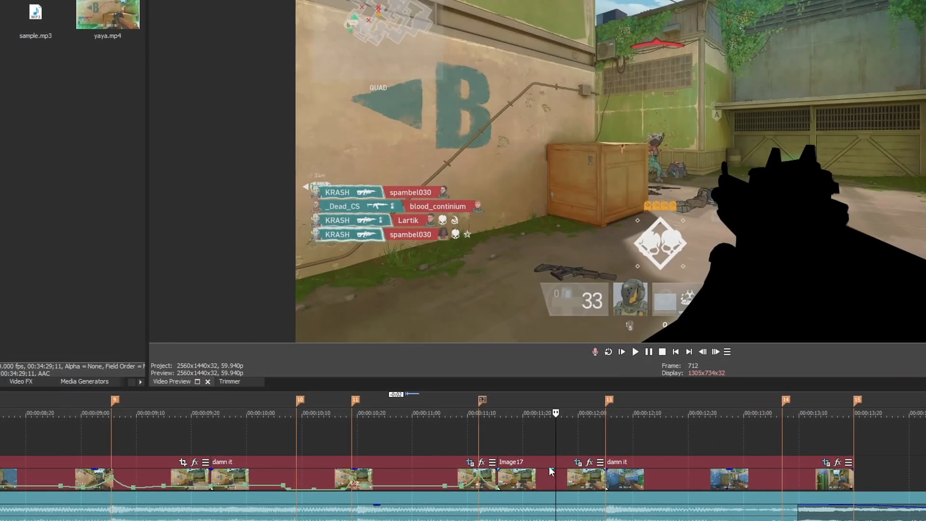
Open the pan/crop settings of the damn it clip at marker 13 and move their window clear of the video preview
left_click(694, 481)
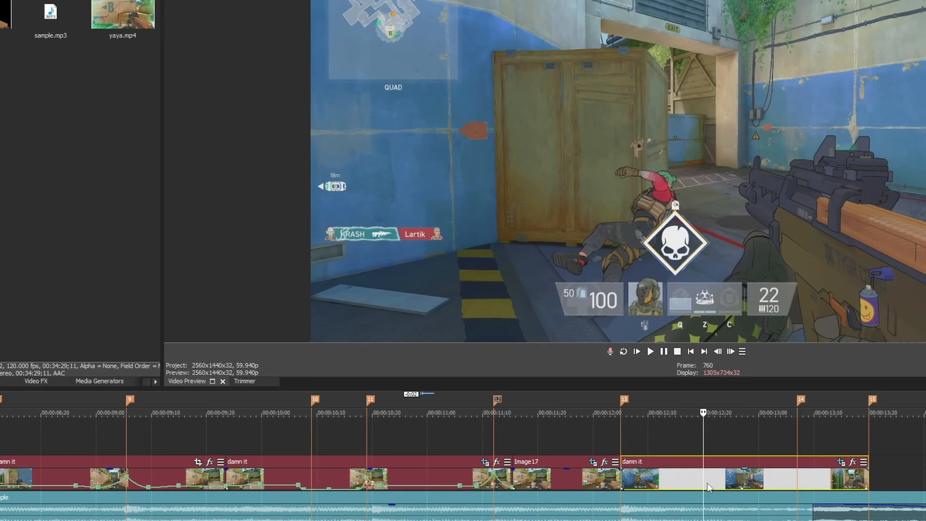
left_click(635, 443)
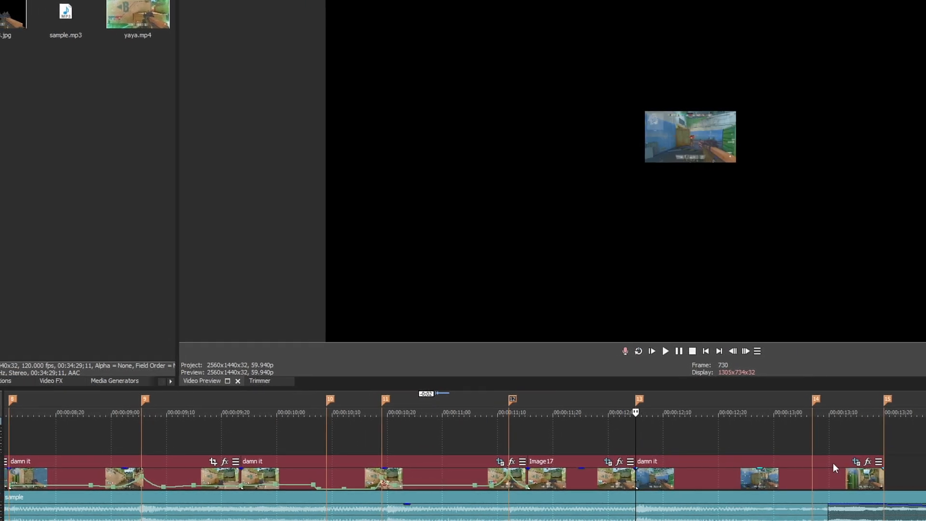
left_click(849, 462)
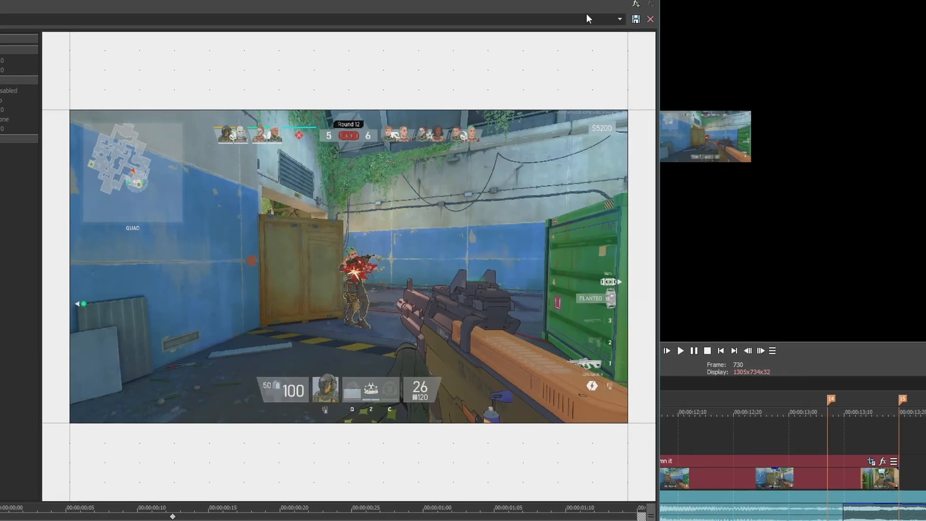
left_click_drag(581, 1, 443, 3)
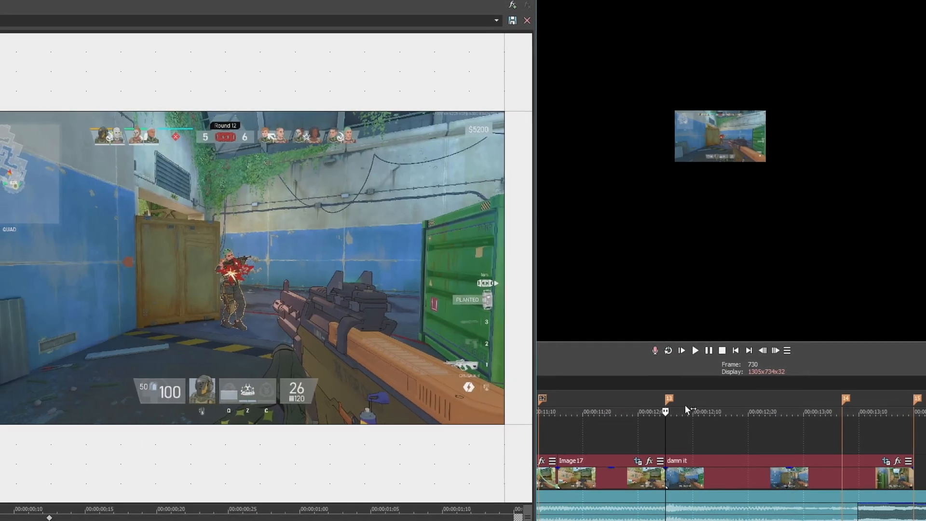
Step across the cut at marker 13 and examine how the masked damn it clip and weapon overlay move after it
left_click(756, 351)
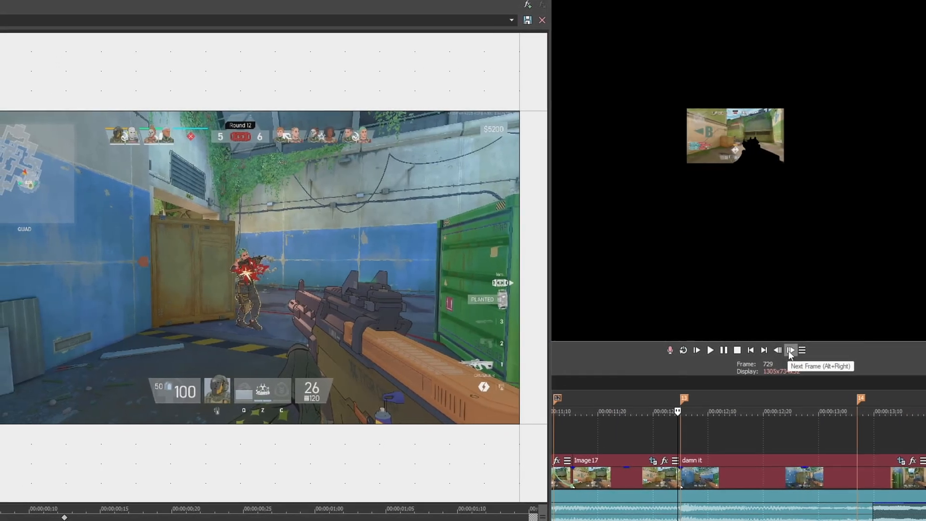
left_click(783, 351)
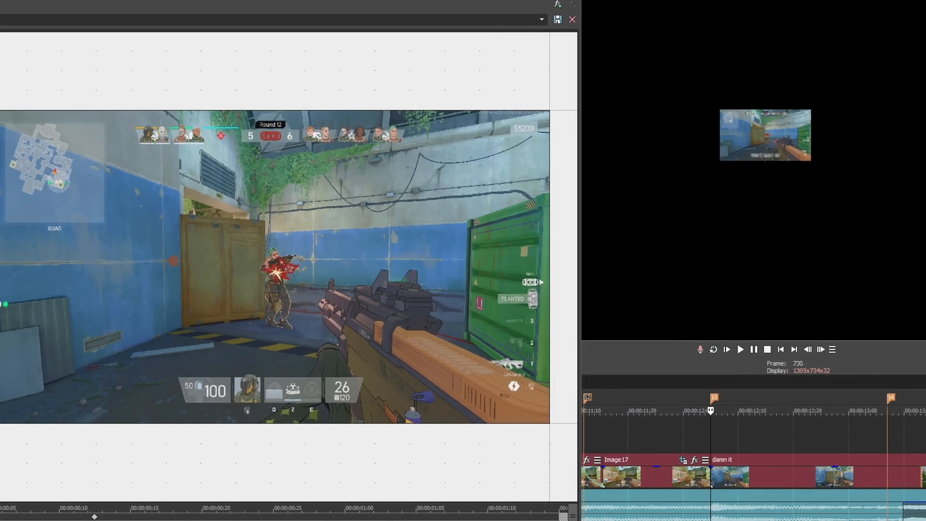
left_click(741, 411)
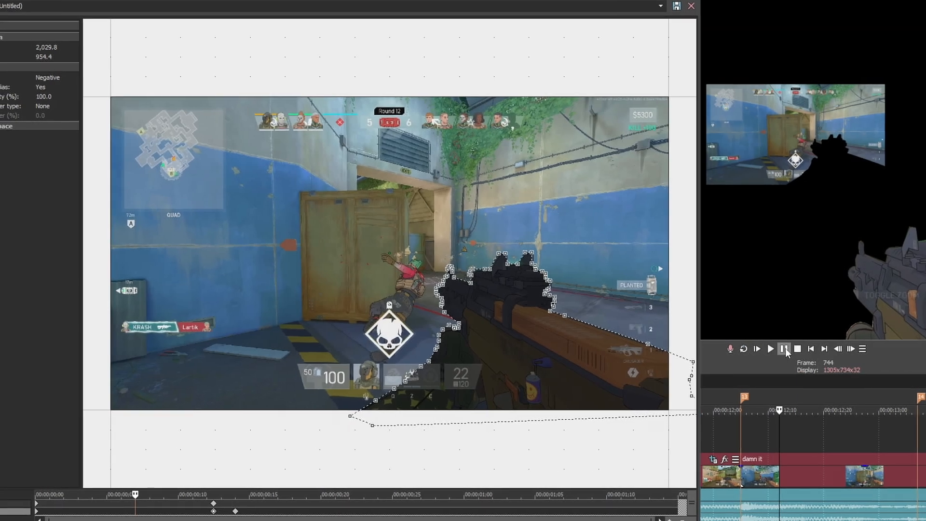
left_click(782, 349)
left_click(792, 348)
left_click_drag(865, 395, 809, 395)
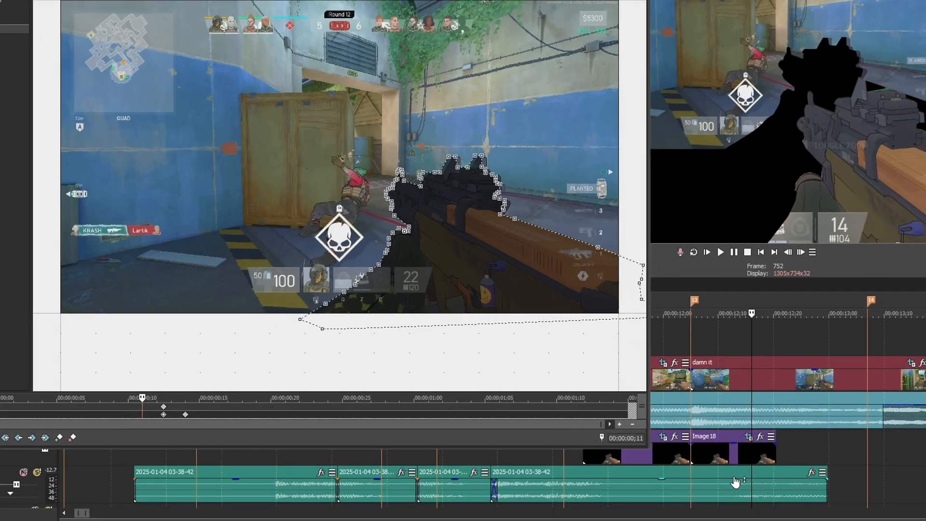
Compare the two Image18 overlays and open the pan/crop settings of the one starting at marker 13
left_click(744, 494)
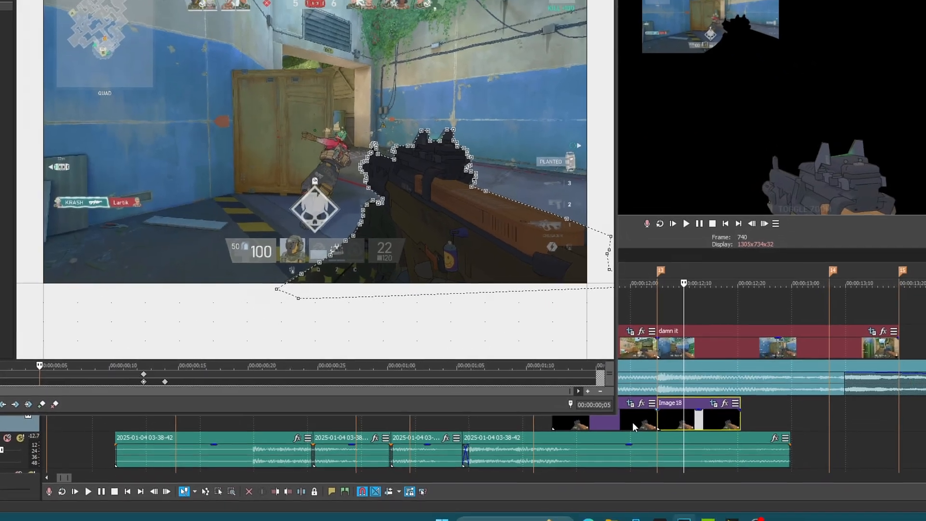
left_click(656, 442)
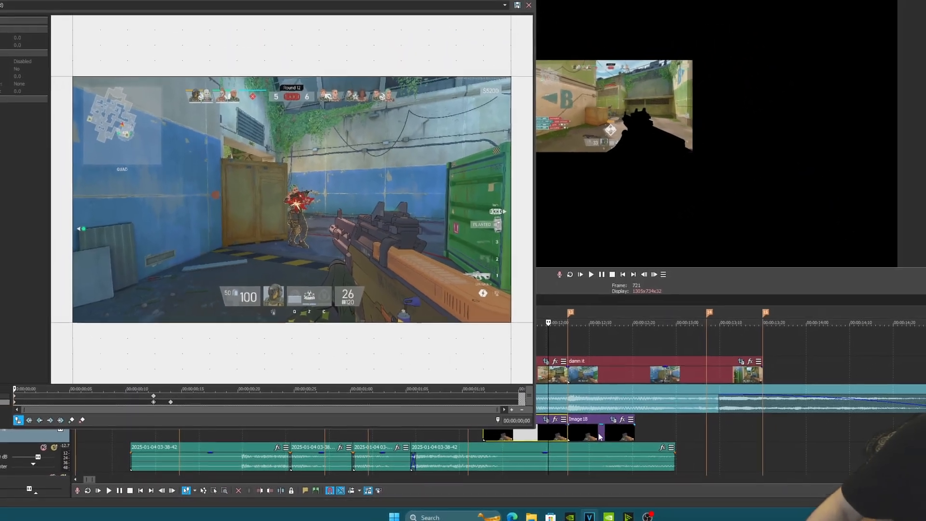
left_click(642, 427)
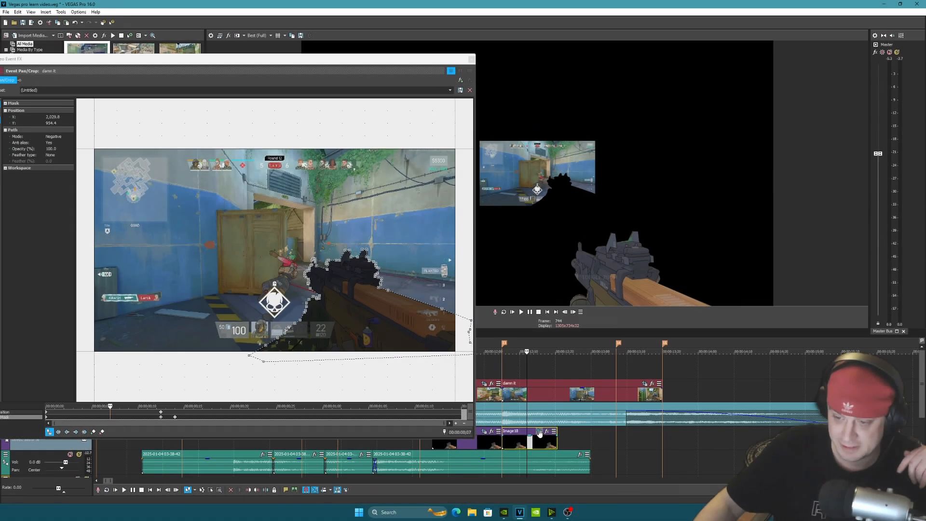
left_click(561, 428)
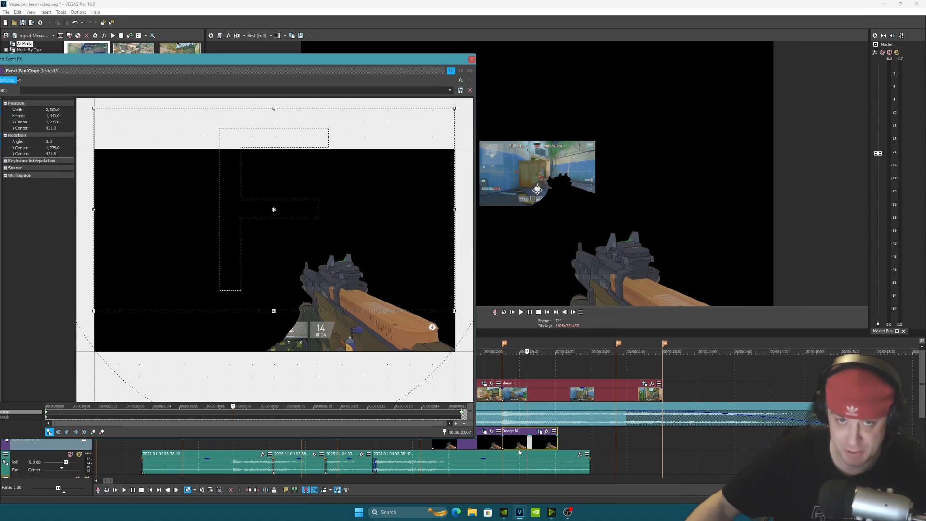
Play the transition through marker 13 to examine the Image18 overlay movement, and close its pan/crop settings
left_click(521, 313)
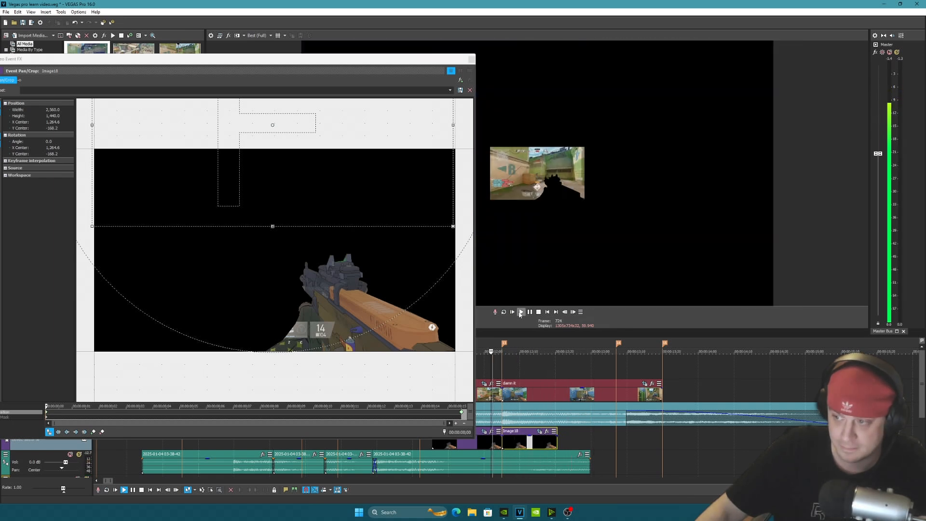
left_click(530, 312)
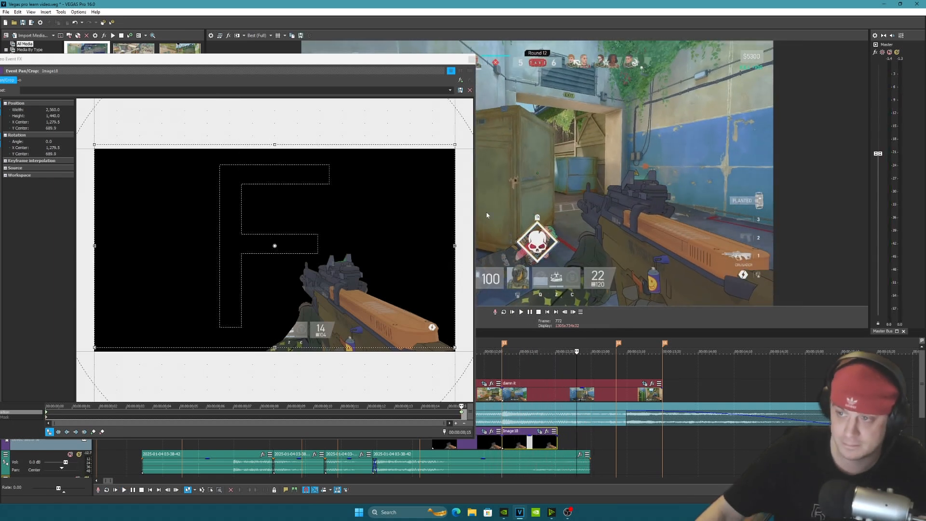
left_click(470, 60)
scroll(157, 365, "down", 3)
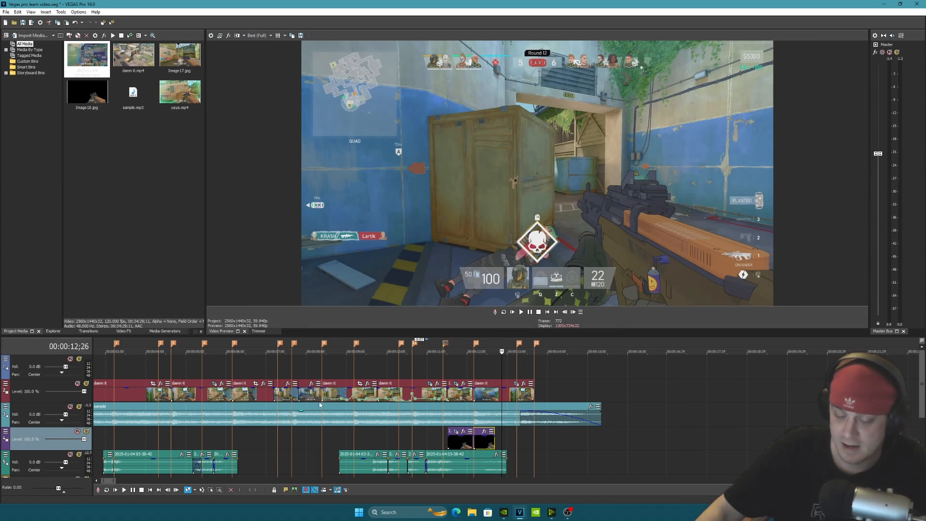
Return to the first kill near marker 1 and play the montage there
scroll(135, 379, "down", 3)
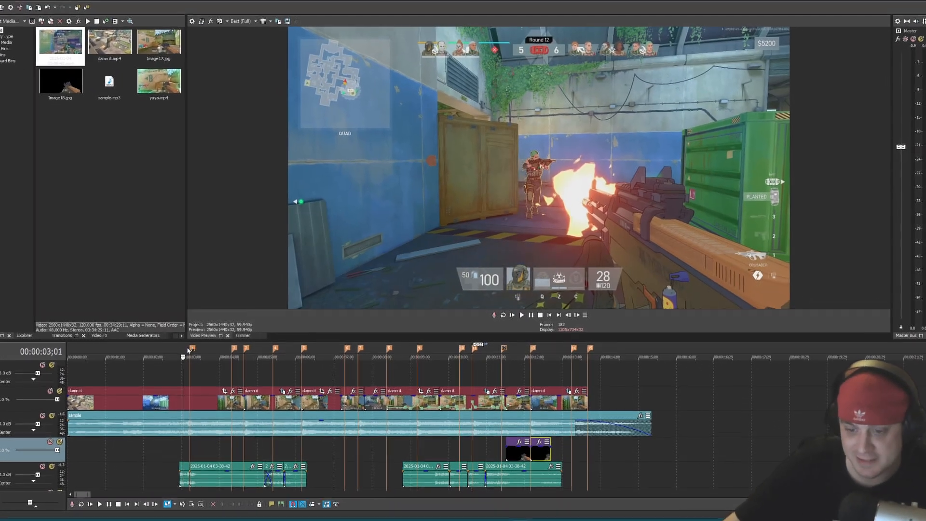
left_click(190, 349)
key("space")
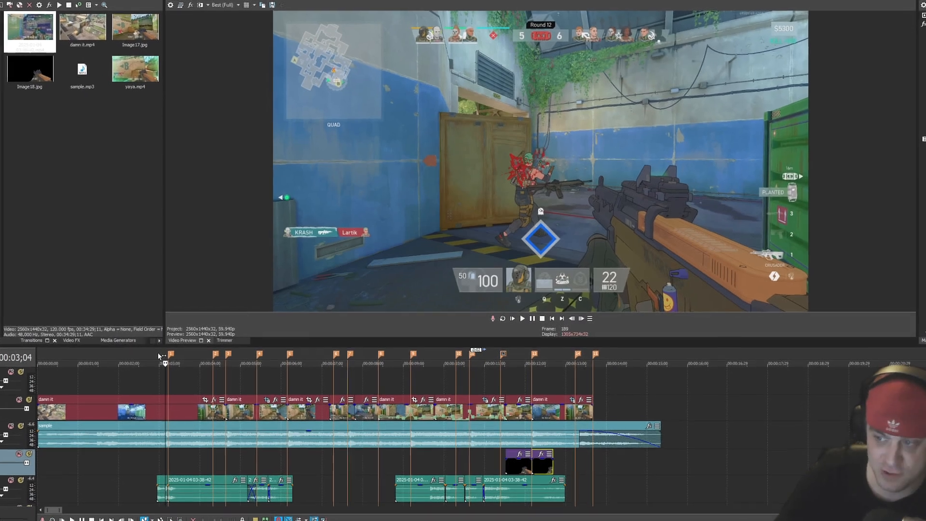
Find the separate yaya clip further along the timeline and go to the frame at its velocity points
scroll(598, 484, "down", 7)
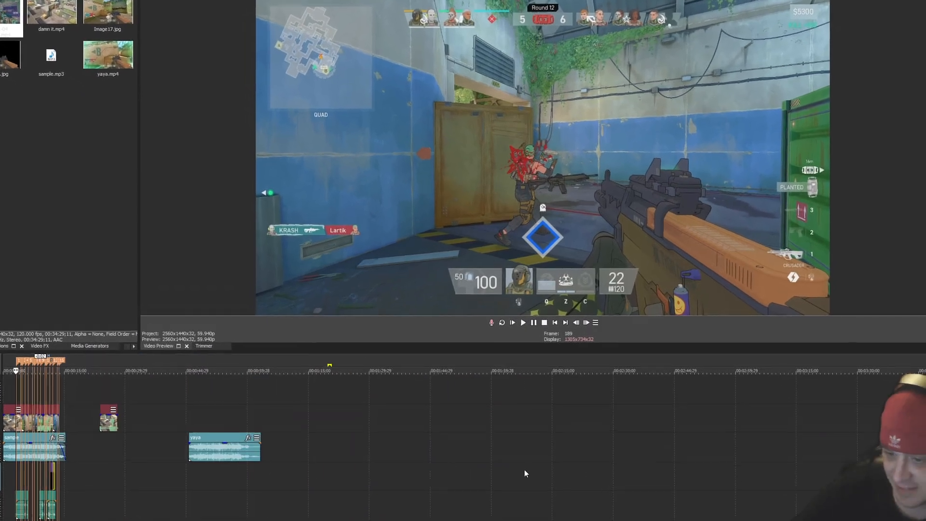
left_click(115, 358)
scroll(436, 441, "up", 5)
left_click(588, 372)
scroll(443, 405, "up", 4)
left_click(443, 407)
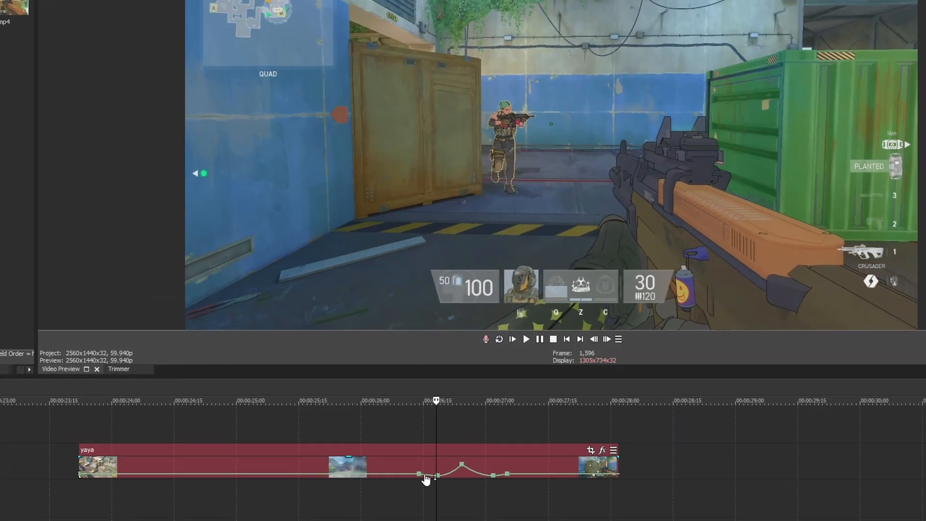
Set the yaya clip's first velocity point before the speed peak to Normal Velocity, and check the velocity options for the next point
mouse_move(415, 484)
left_mouse_down()
mouse_move(394, 481)
mouse_move(415, 483)
left_mouse_up()
right_click(392, 495)
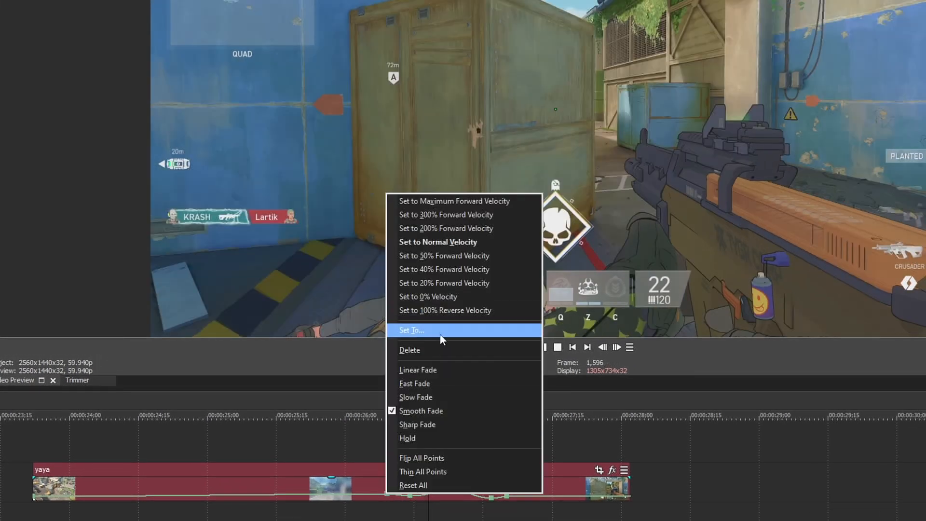
left_click(440, 333)
left_click(387, 493)
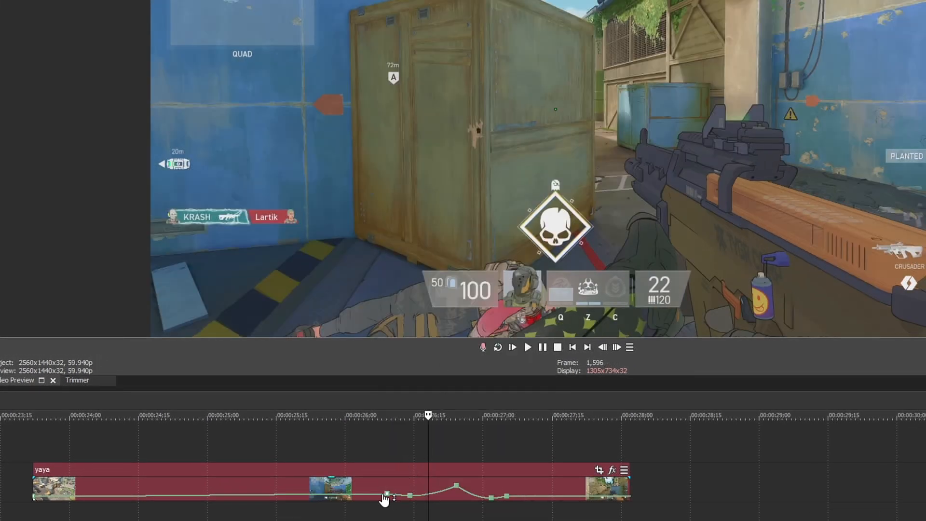
right_click(386, 495)
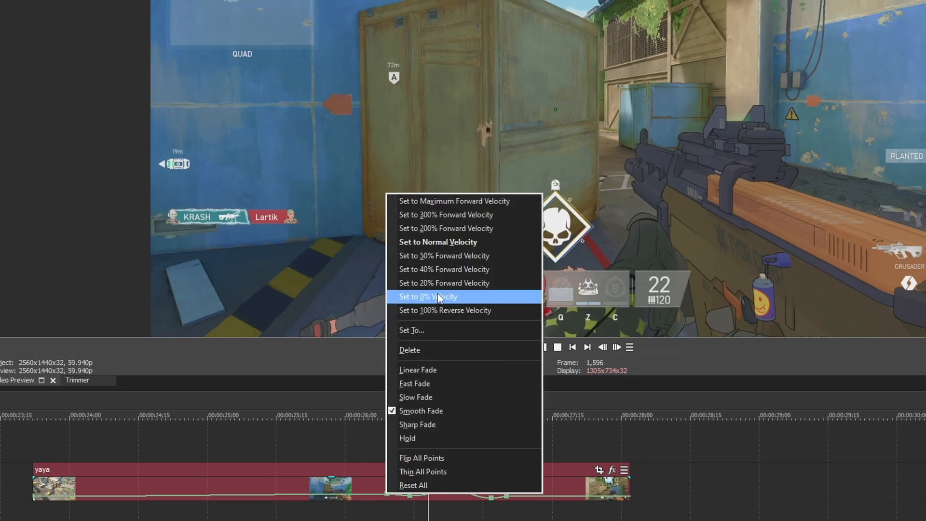
left_click(447, 242)
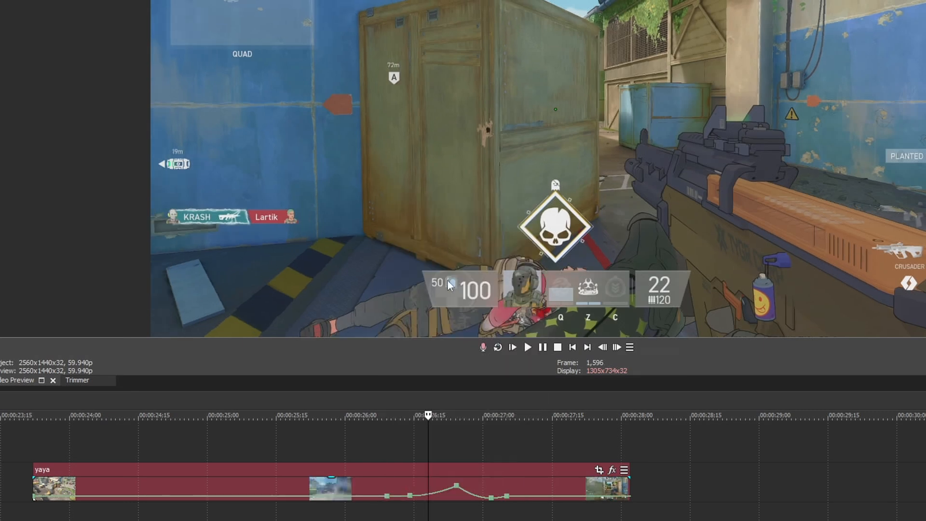
right_click(410, 496)
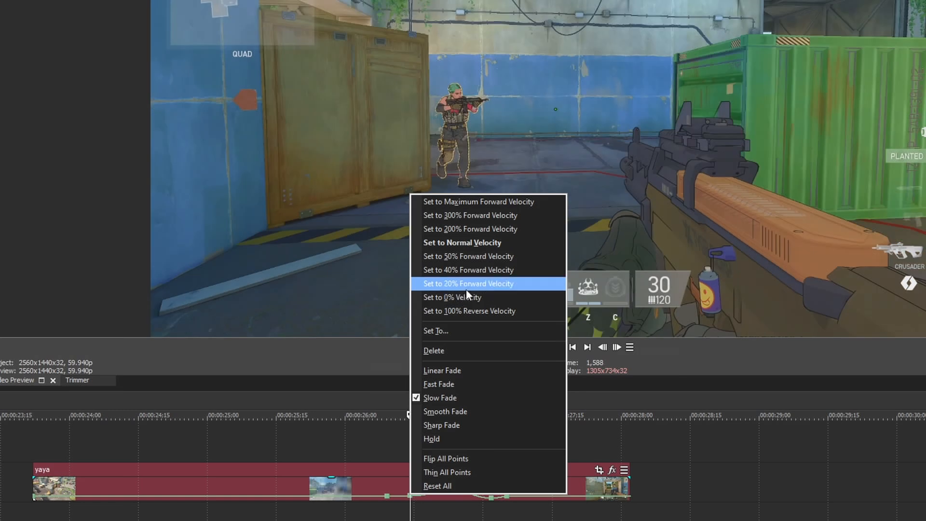
left_click(465, 286)
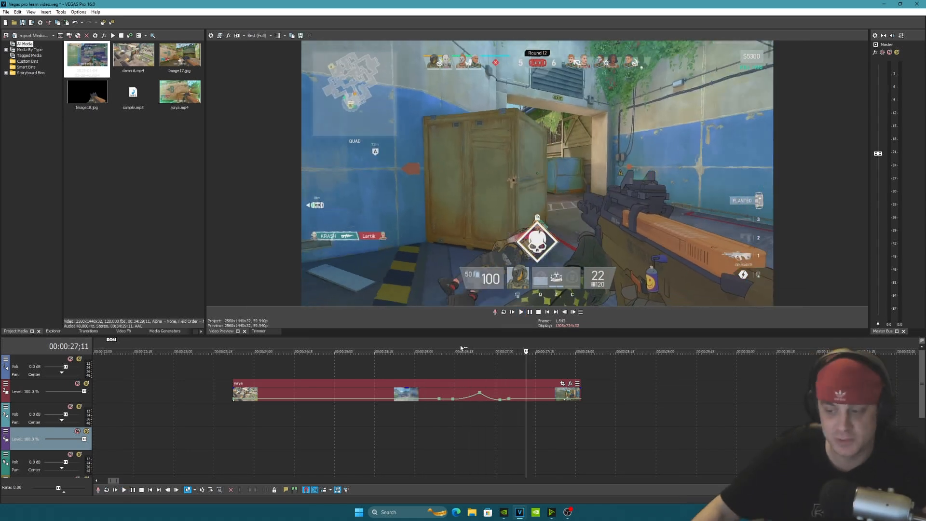
Return to the main montage and play the section between markers 9 and 13 in short stretches
left_click(460, 345)
scroll(303, 399, "down", 6)
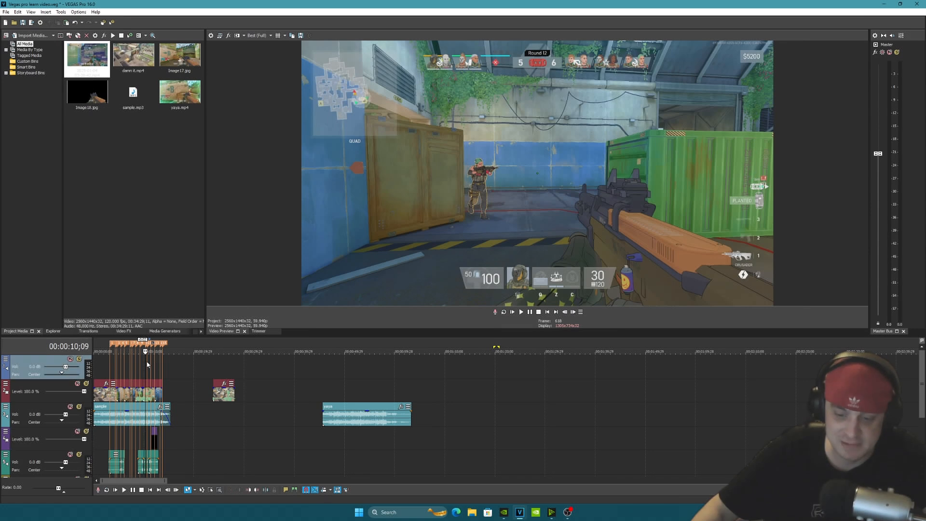
left_click(147, 365)
scroll(331, 396, "up", 6)
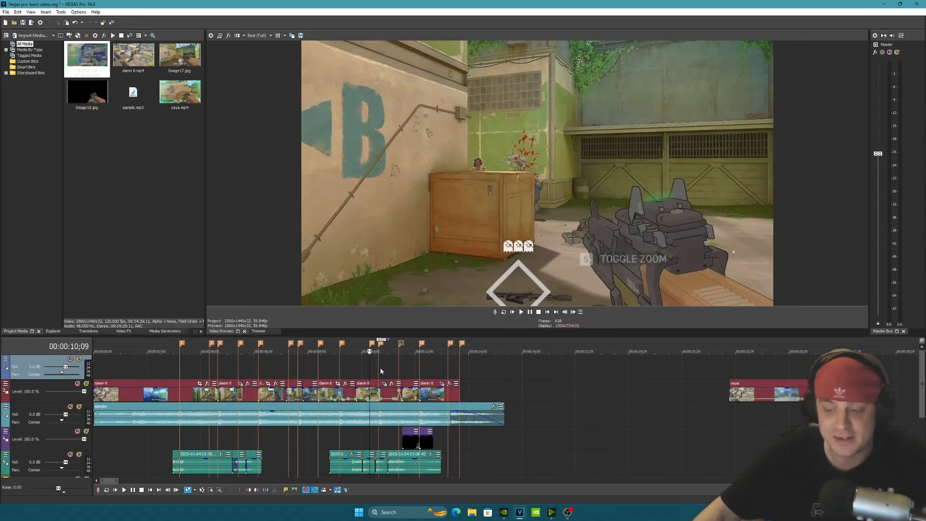
key("space")
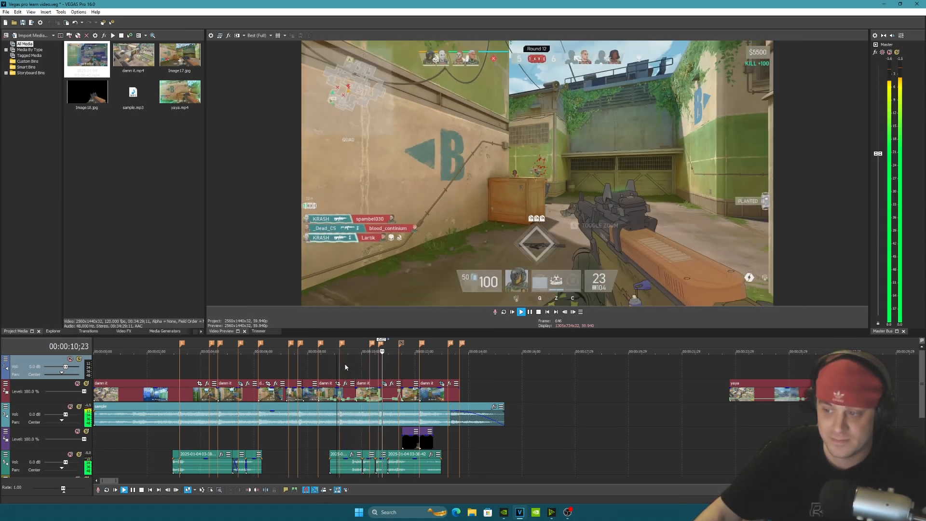
key("Return")
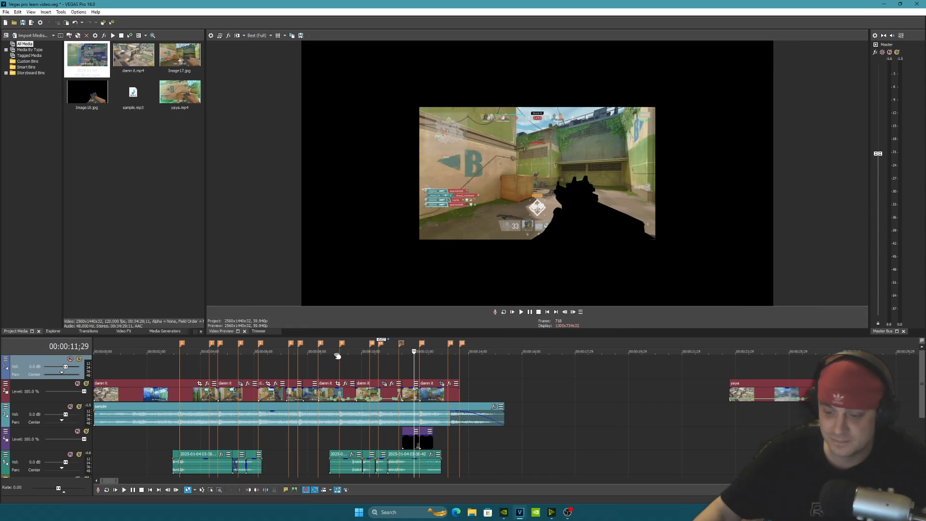
key("space")
key("Return")
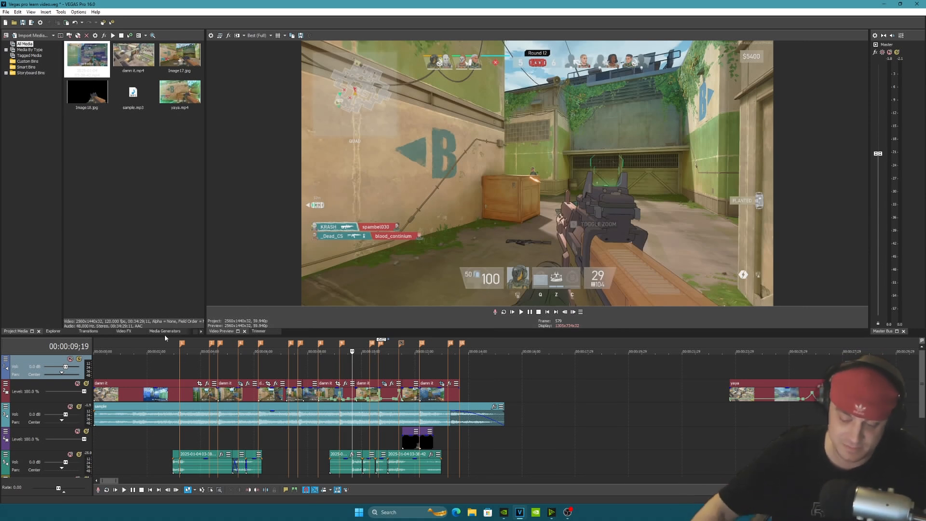
key("space")
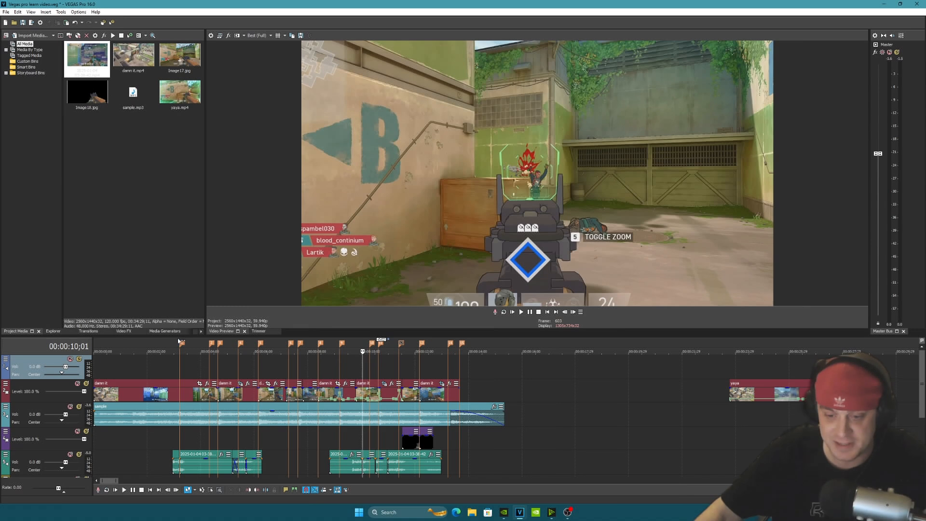
Play from just before marker 1 and examine closely how the separate gameplay audio clips line up with that marker
left_click(177, 345)
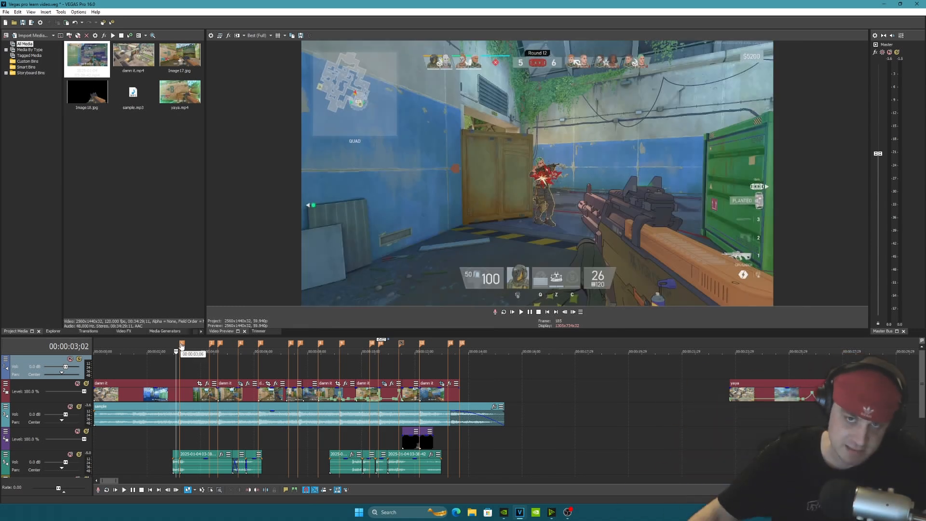
key("space")
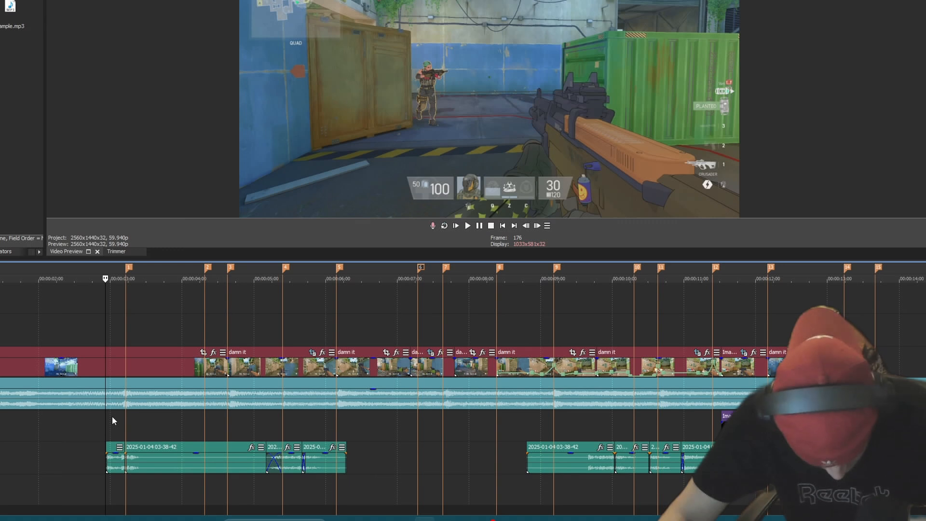
key("space")
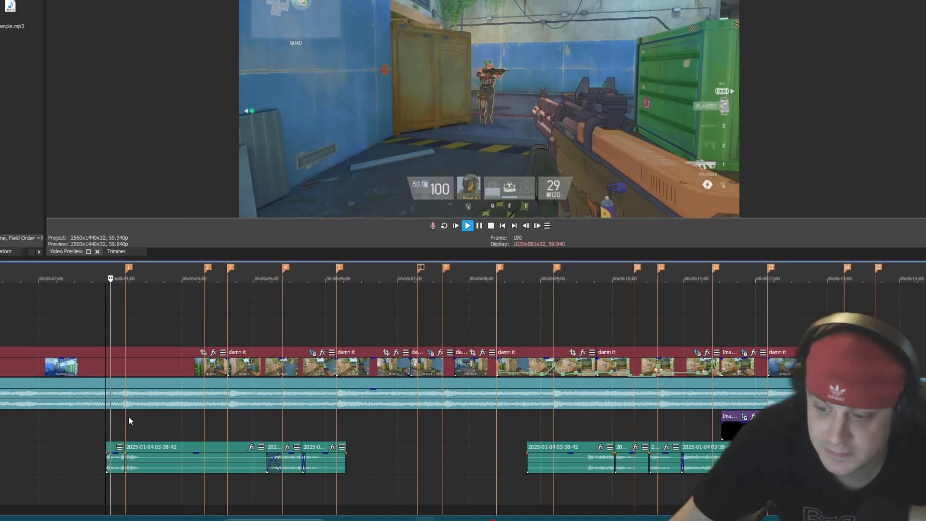
key("space")
scroll(190, 451, "up", 2)
scroll(249, 459, "up", 2)
scroll(475, 475, "down", 1)
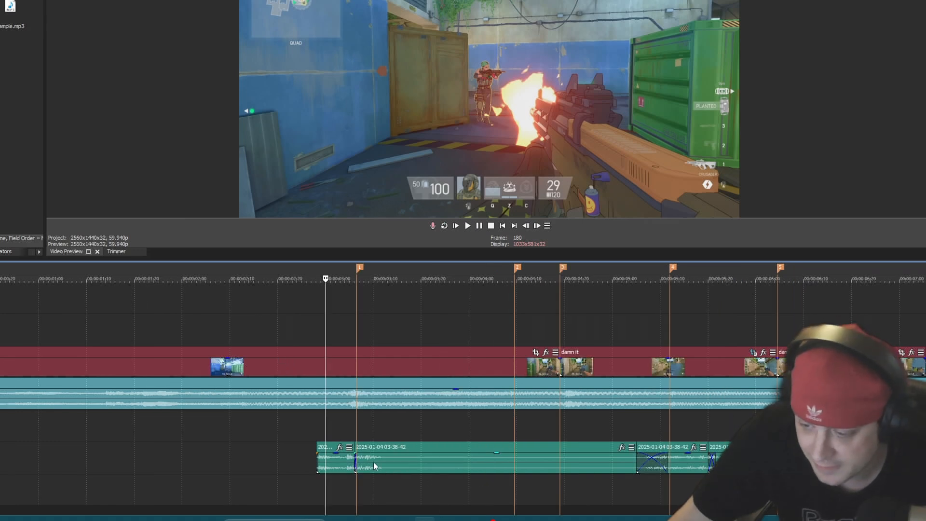
Step frame by frame from the start of the gameplay audio before marker 1 to the first gunshot, and play from there
left_click(318, 427)
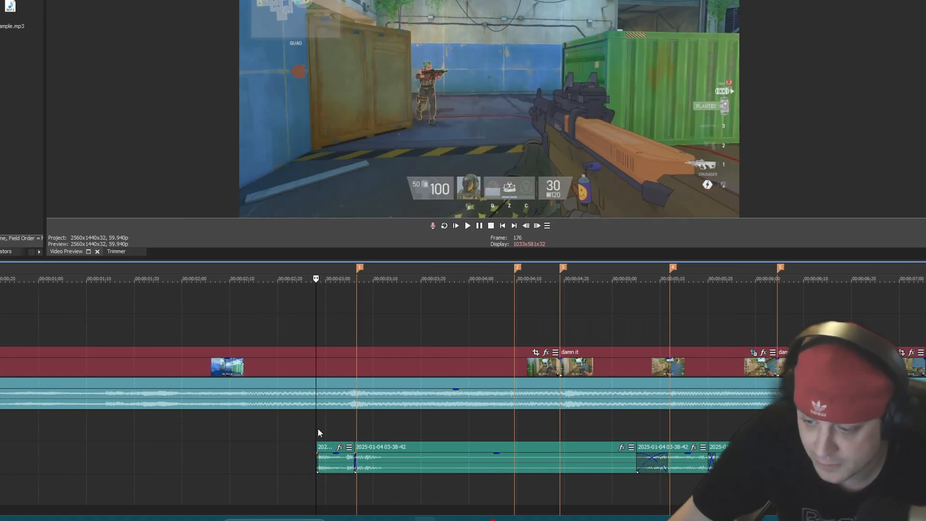
left_click(537, 225)
left_click(537, 226)
left_click(537, 225)
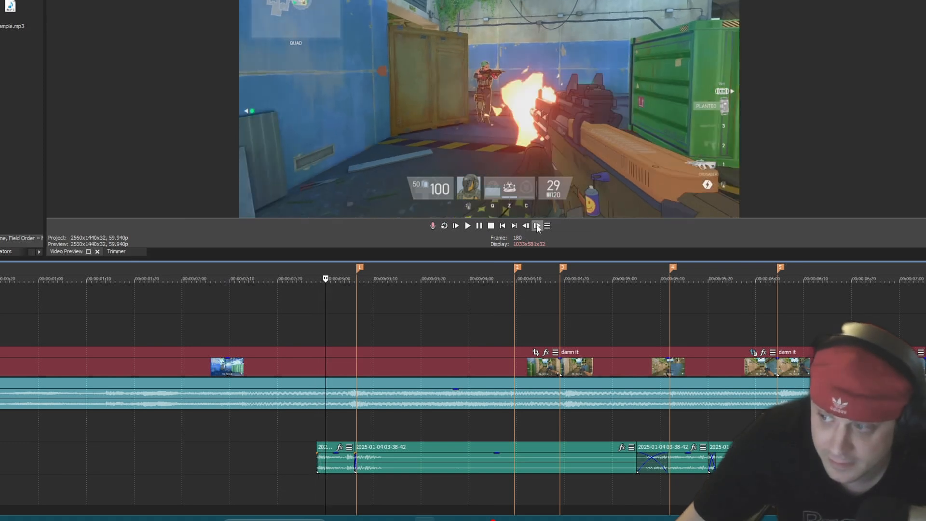
scroll(357, 410, "up", 5)
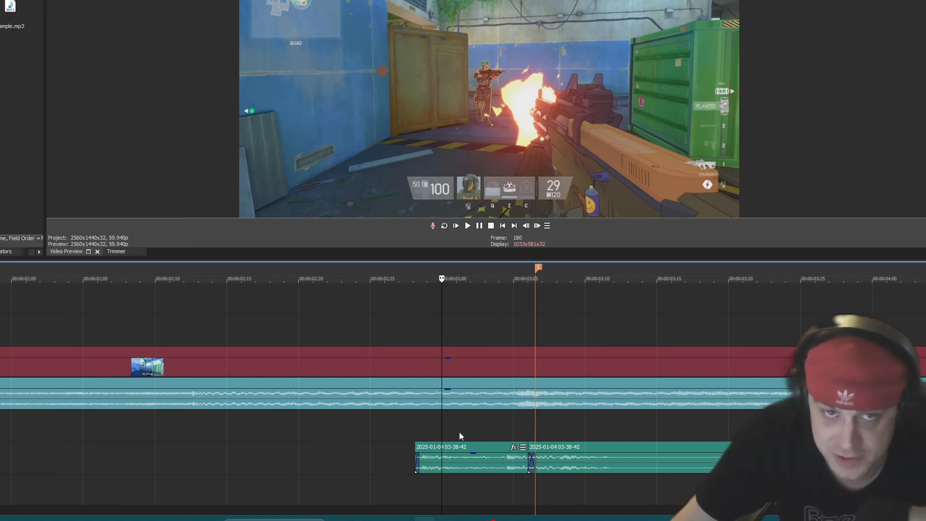
key("Return")
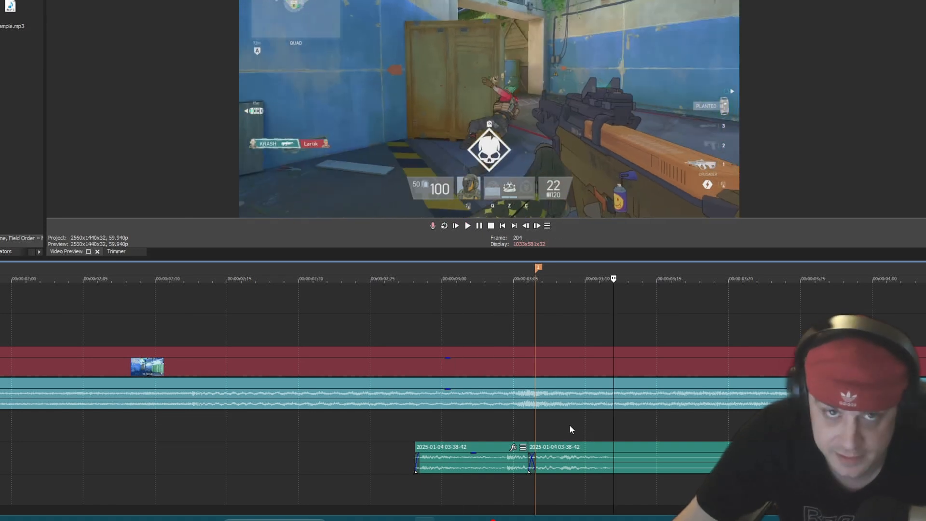
Play repeatedly from the cut between the two gameplay audio clips at marker 1 to check its timing
left_click(531, 426)
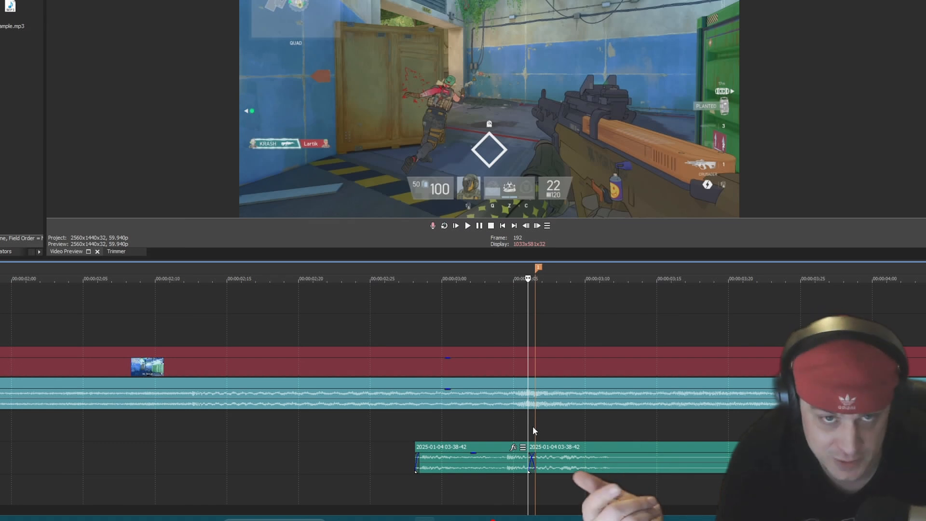
key("space")
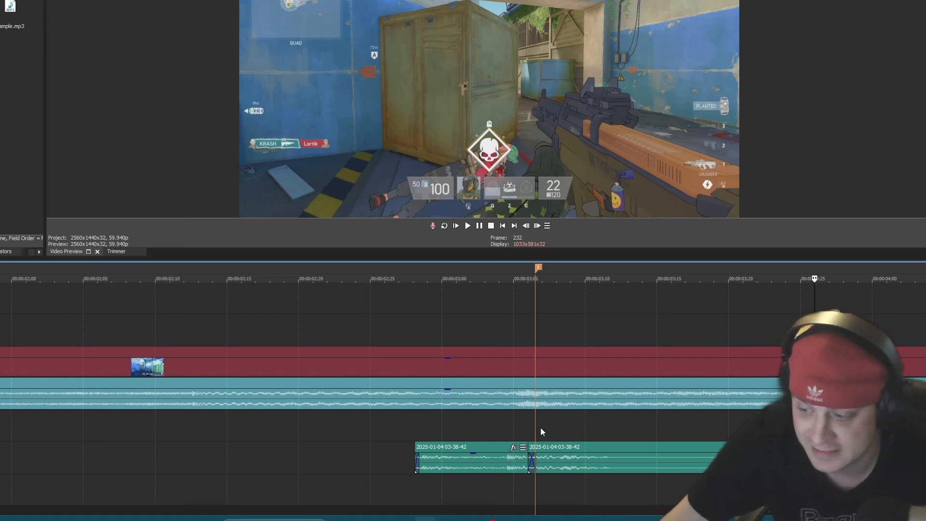
left_click(525, 421)
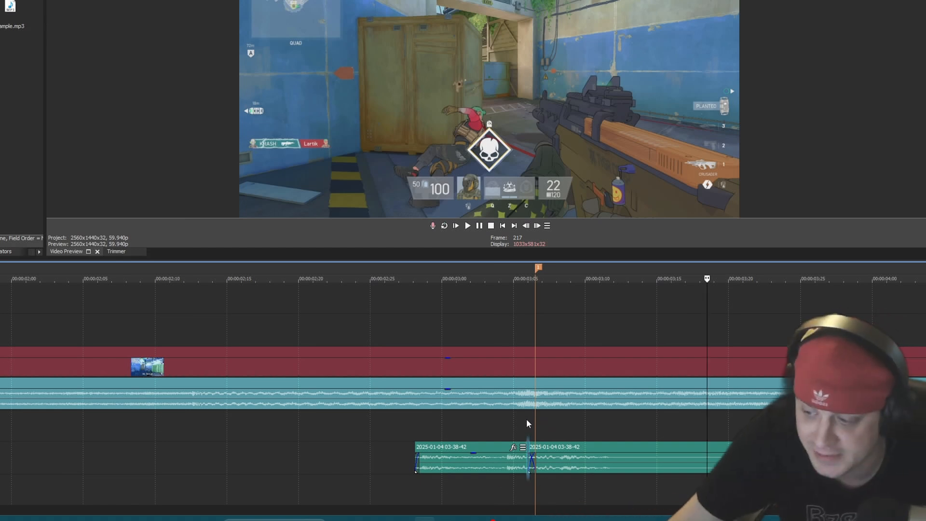
key("space")
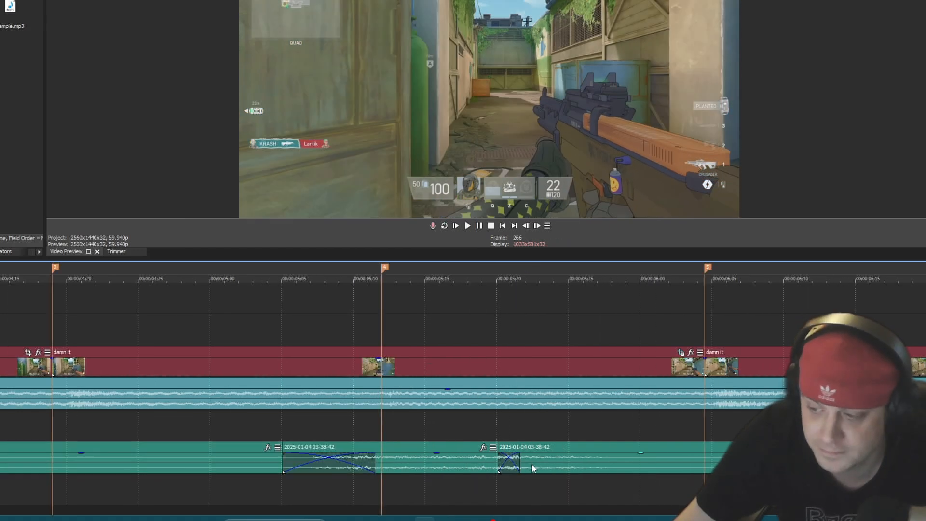
Find the crossfaded gameplay audio clip just before marker 4 and play the section up to marker 5
scroll(424, 443, "down", 5)
left_click(454, 426)
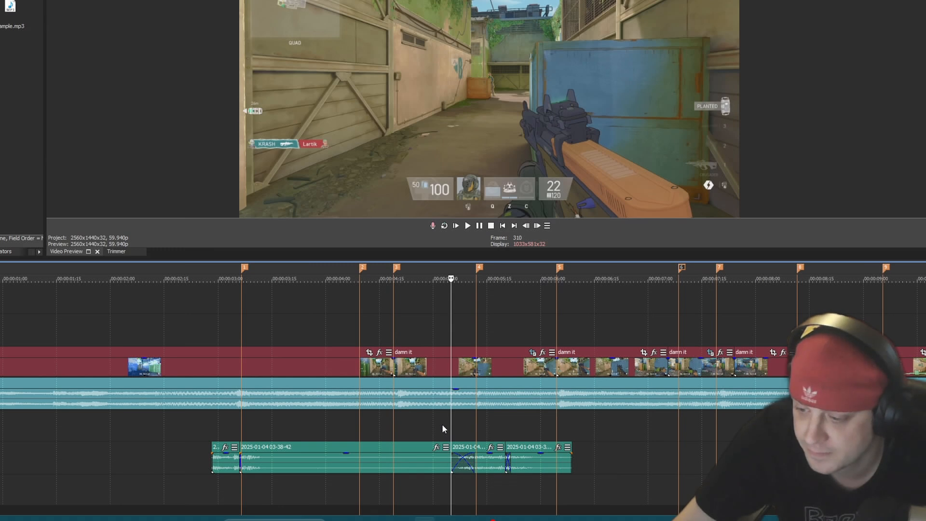
scroll(373, 439, "up", 3)
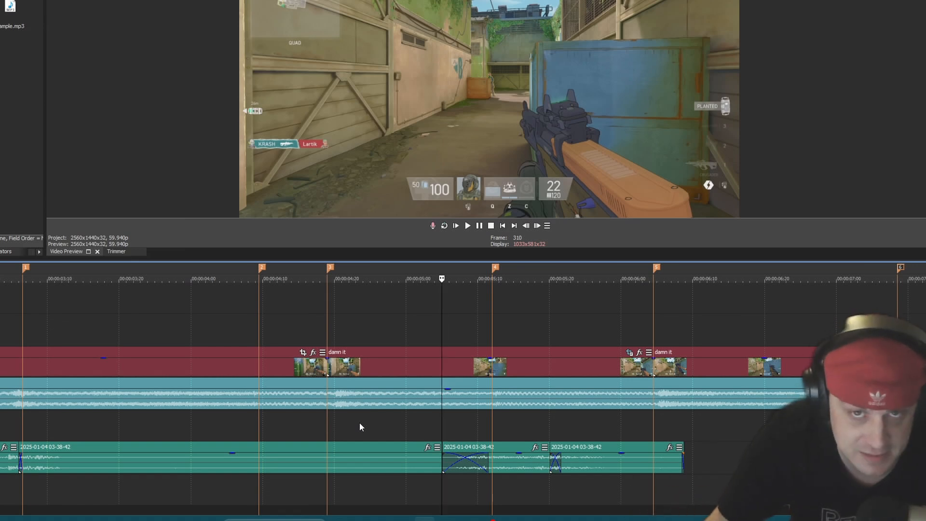
left_click(413, 421)
left_click(449, 420)
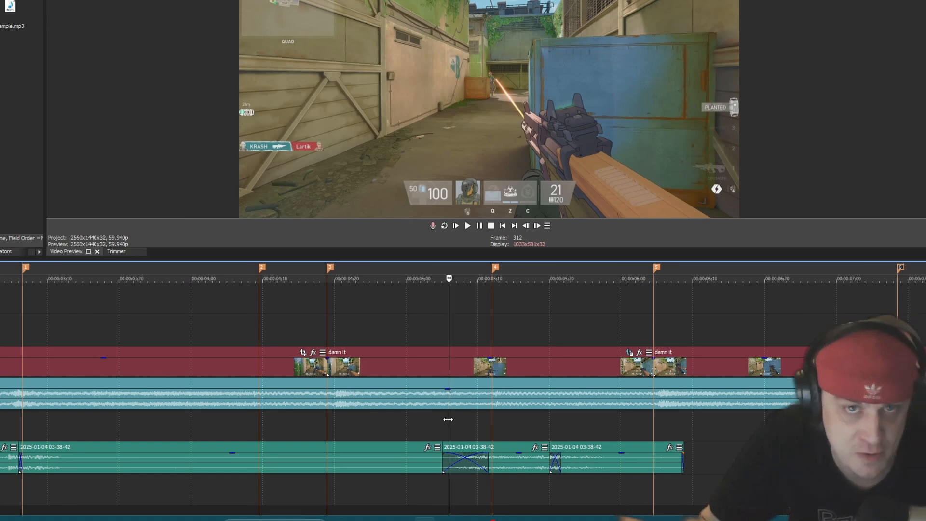
left_click(425, 415)
key("space")
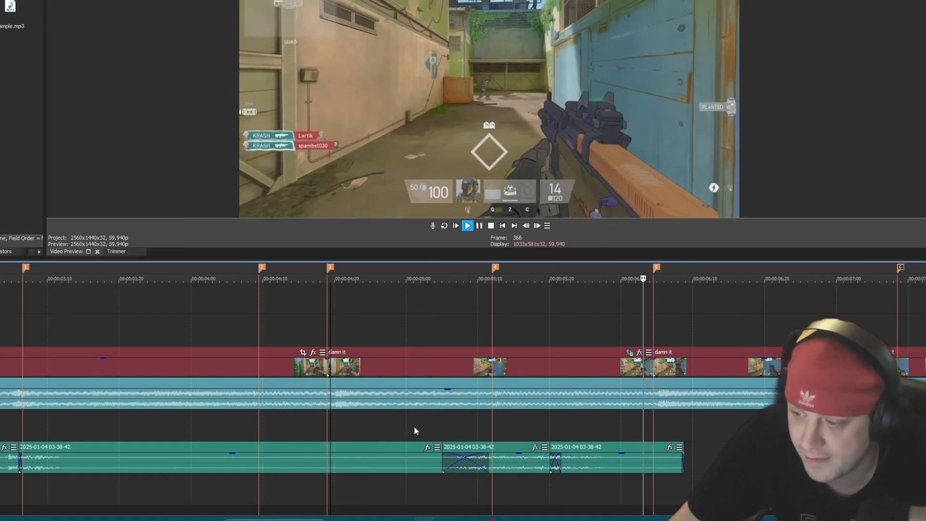
key("Return")
Step through the frames at the start of the crossfade before marker 4 and compare the gunshot frame with the audio closely
left_click(445, 422)
left_click(536, 226)
left_click(536, 225)
left_click(536, 225)
left_click(527, 225)
left_click(527, 226)
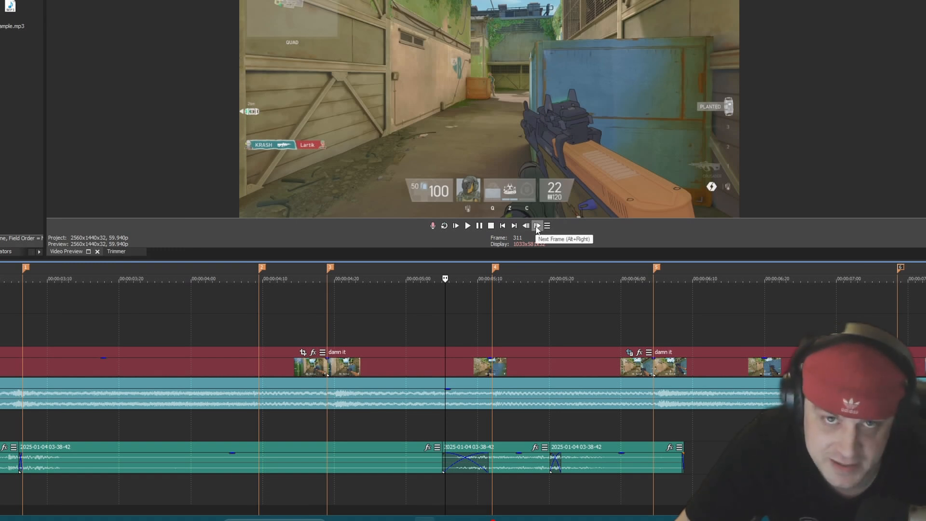
left_click(537, 225)
scroll(543, 465, "up", 8)
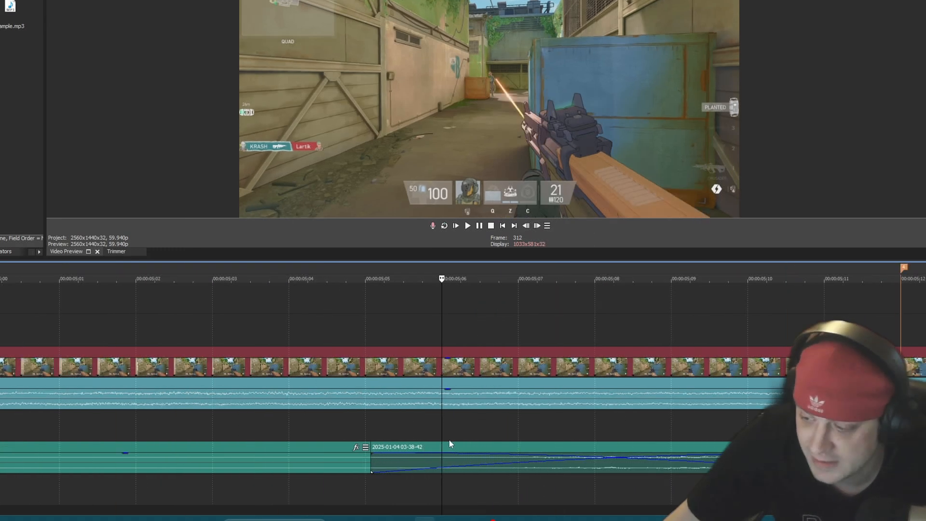
scroll(472, 437, "down", 4)
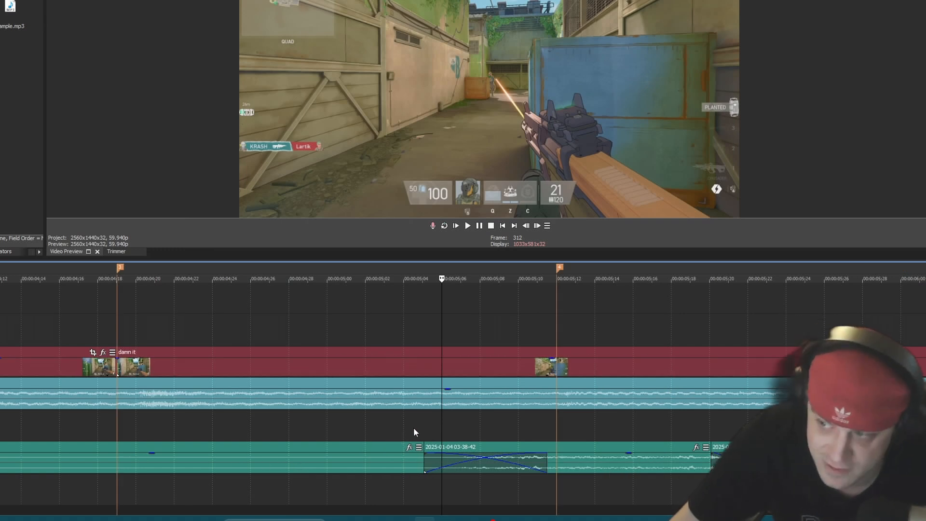
Play the gameplay audio between markers 4 and 5, and continue playback into the next audio group past marker 9
key("space")
scroll(454, 441, "up", 1)
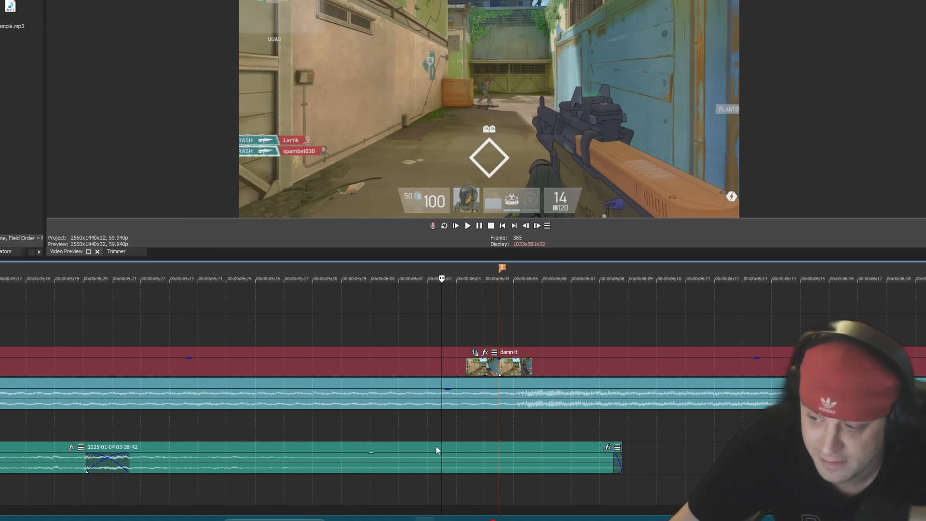
left_click(117, 430)
key("space")
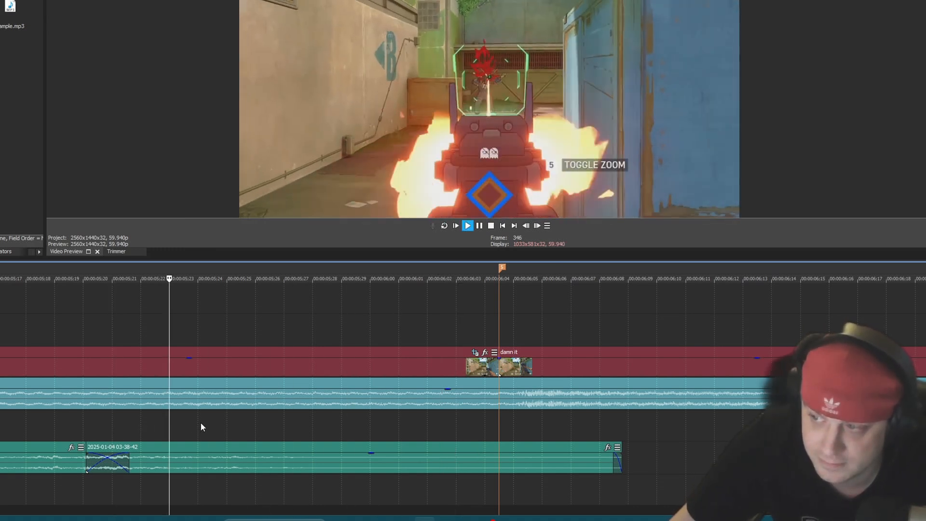
scroll(222, 429, "down", 5)
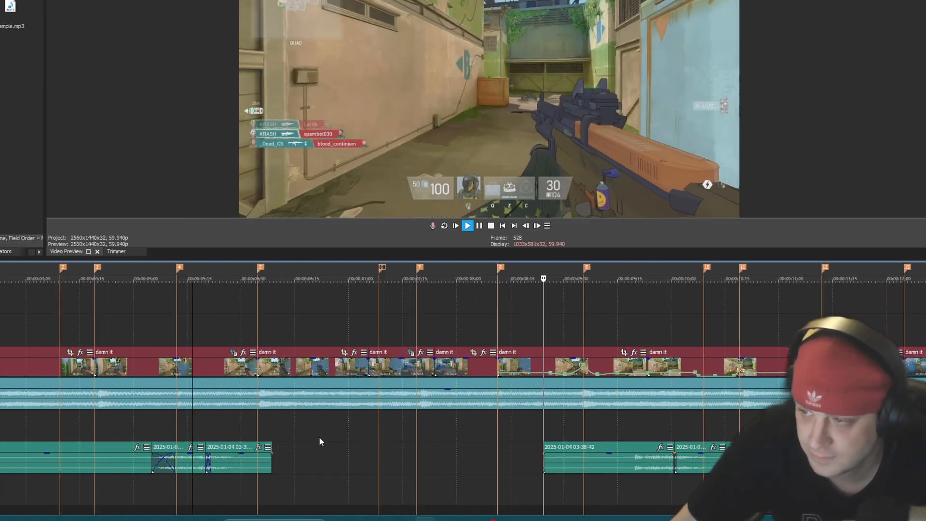
key("space")
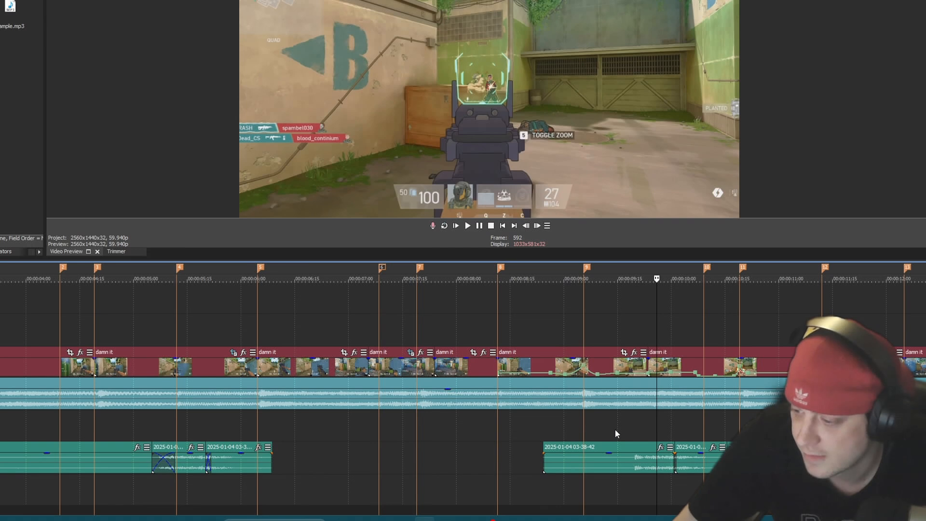
Step to the first gunshot frame after marker 9 and play the gameplay audio from where its waveform begins
left_click(573, 424)
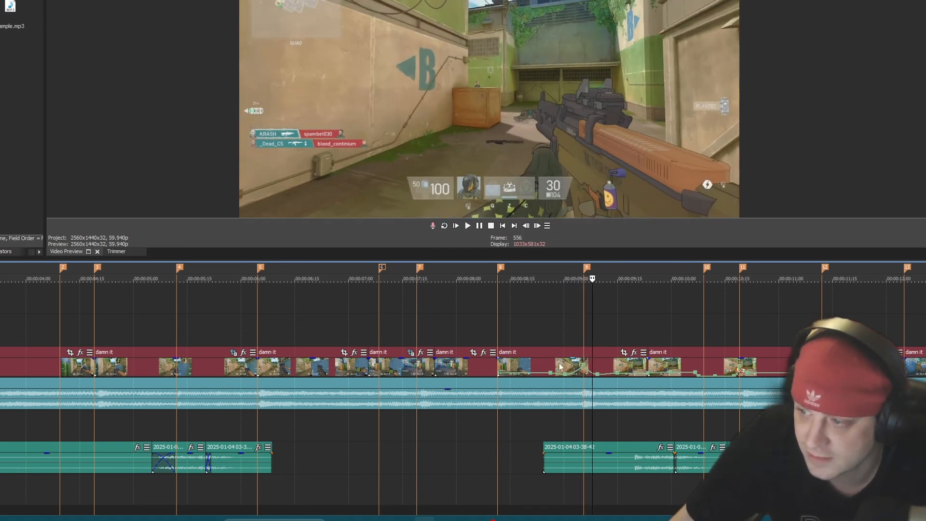
left_click(537, 226)
left_click(537, 226)
left_click(537, 225)
left_click(537, 225)
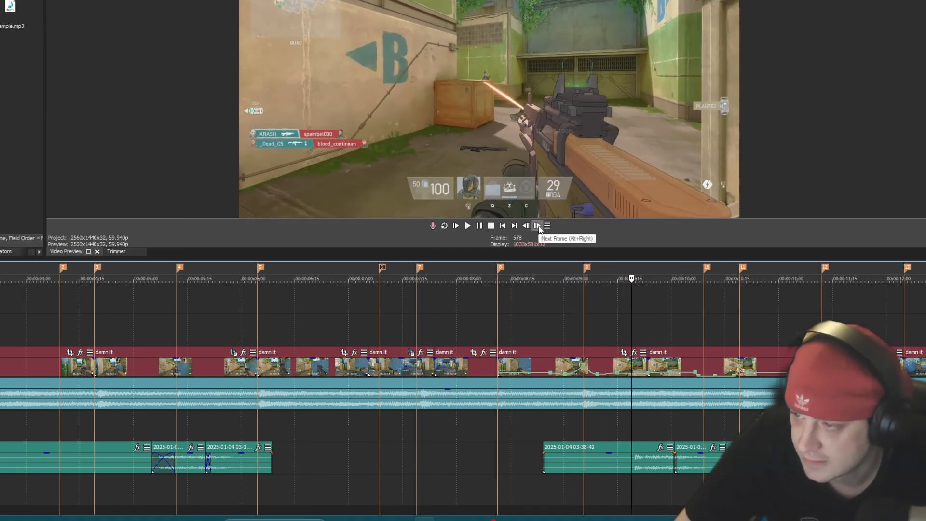
left_click(537, 225)
left_click(526, 225)
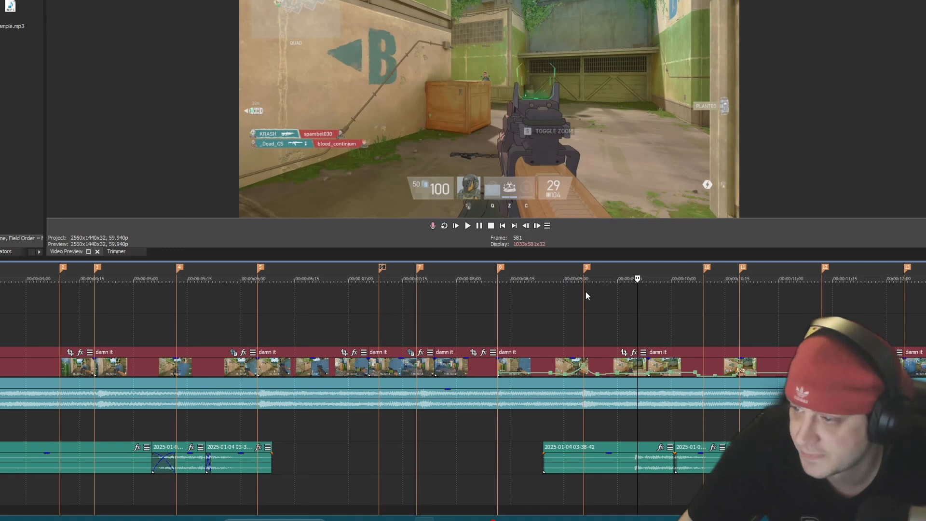
scroll(576, 428, "up", 3)
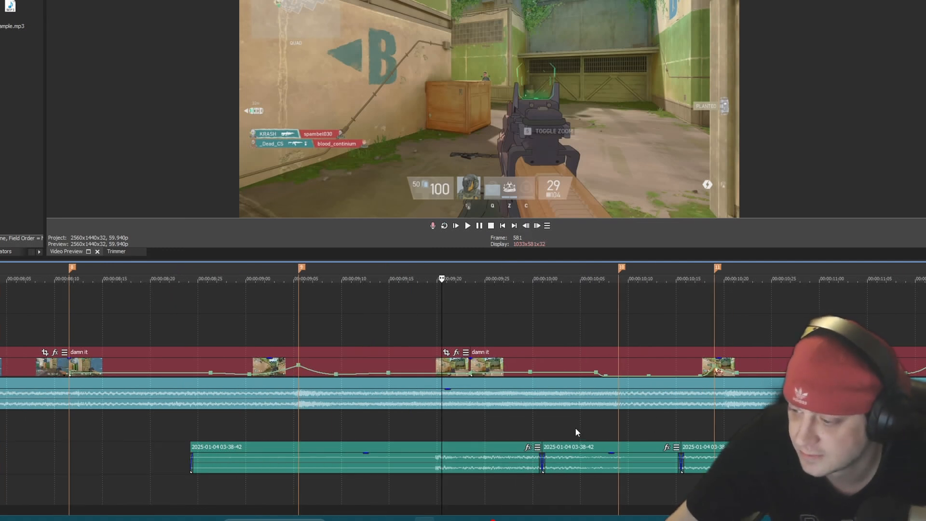
left_click(431, 423)
key("space")
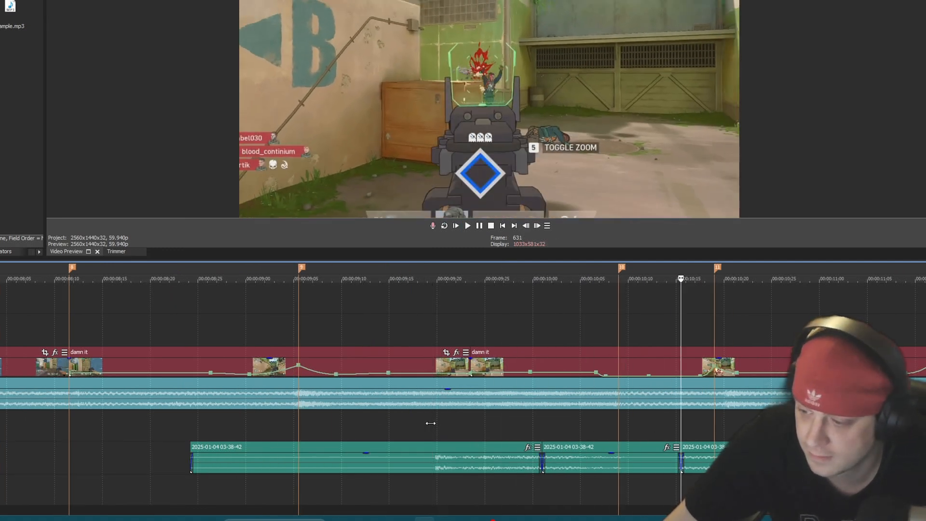
Trim the start of the second gameplay audio clip between markers 9 and 10 to remove its overlap with the preceding clip
left_click(541, 427)
scroll(541, 426, "up", 4)
mouse_move(426, 462)
left_mouse_down()
mouse_move(446, 461)
mouse_move(437, 461)
left_mouse_up()
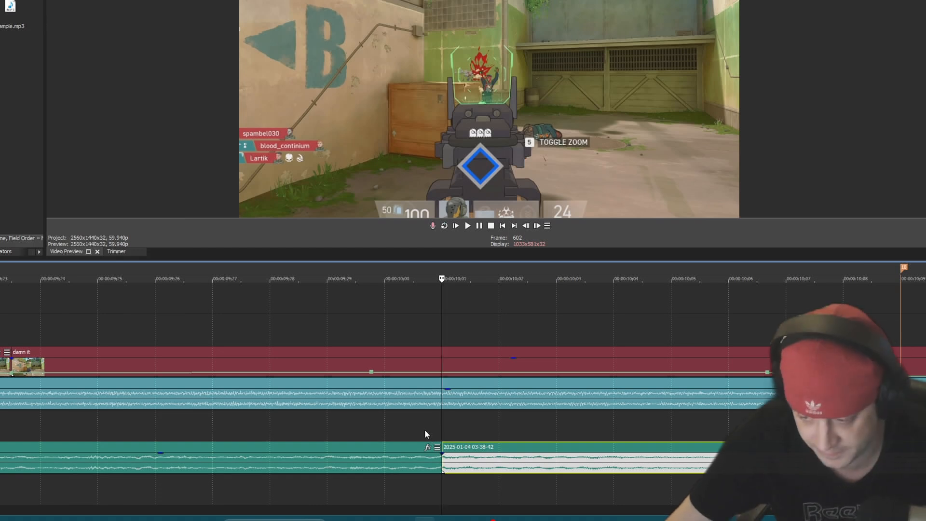
scroll(432, 458, "down", 5)
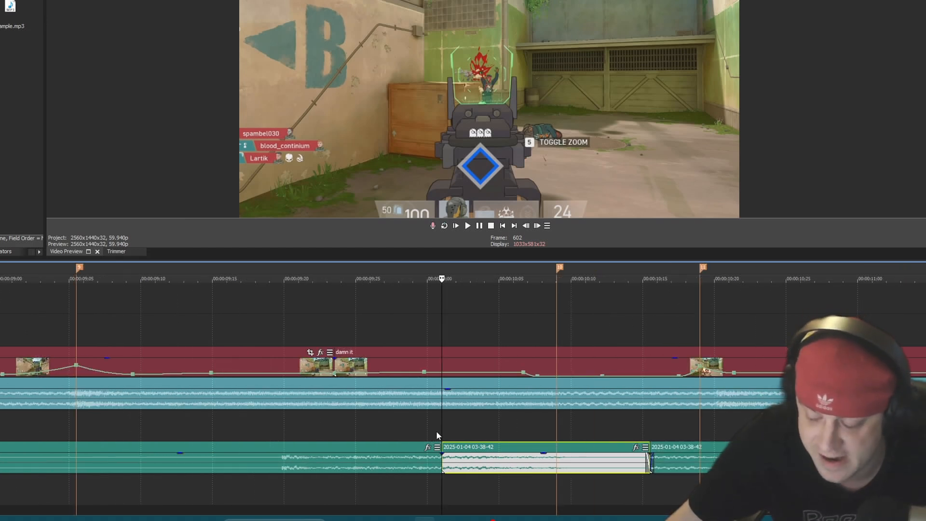
left_click_drag(442, 453, 436, 456)
Play across the trimmed audio cut before marker 10, and replay from the start of the clip just before marker 11
left_click(412, 431)
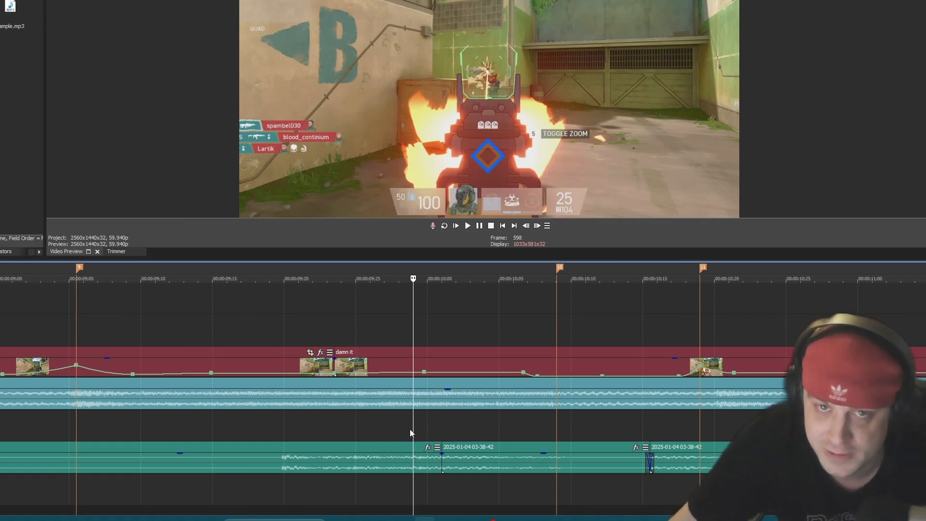
left_click(398, 429)
key("space")
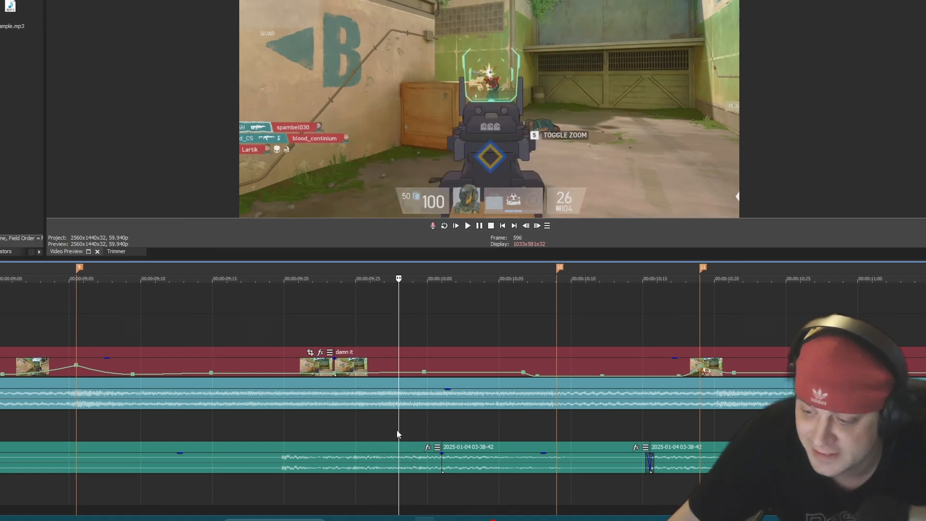
key("space")
scroll(521, 457, "down", 3)
left_click(364, 418)
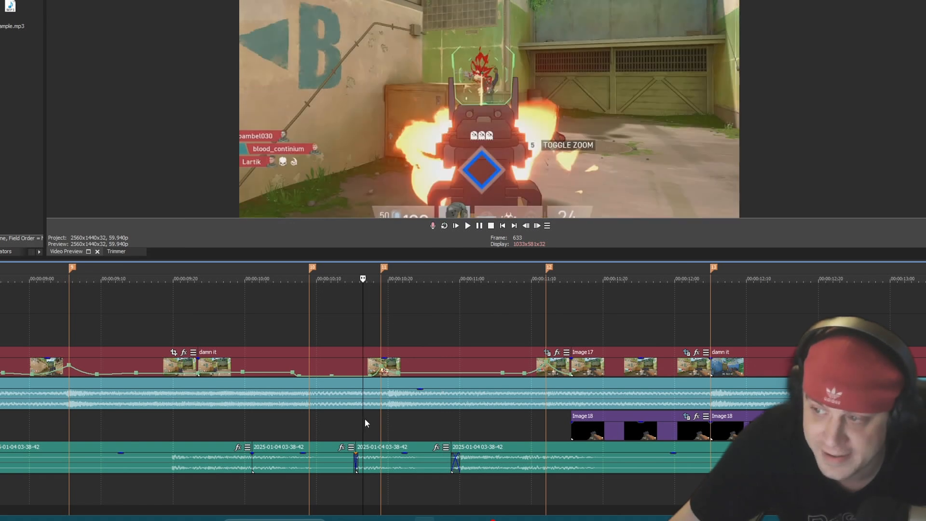
key("space")
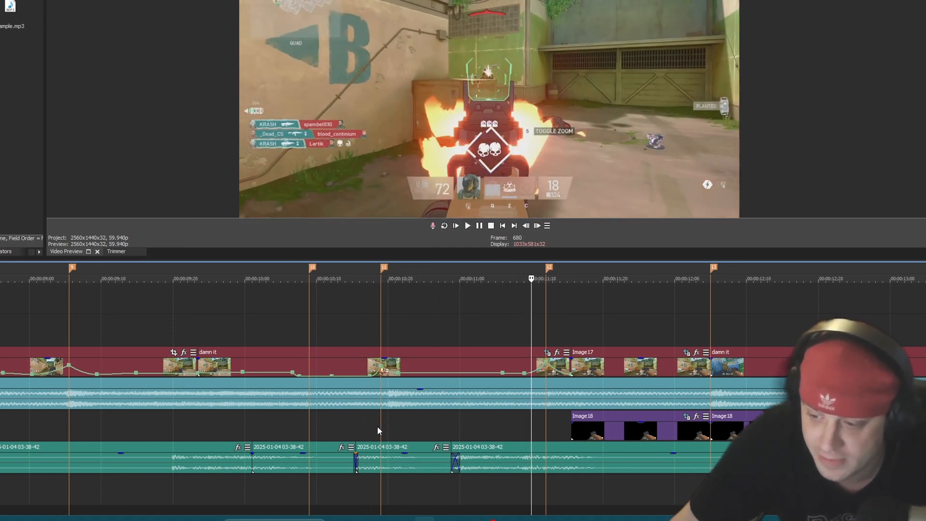
Trim the start of the gameplay audio clip before marker 11 to remove its crossfade, and play across the cut
left_click(357, 429)
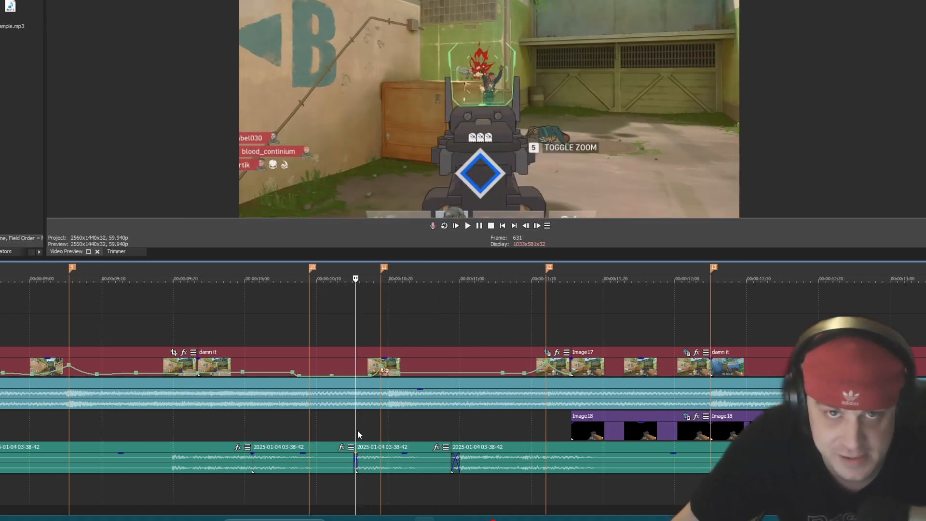
left_click(349, 429)
scroll(363, 429, "up", 4)
left_click_drag(468, 456, 484, 458)
left_click(487, 458)
key("space")
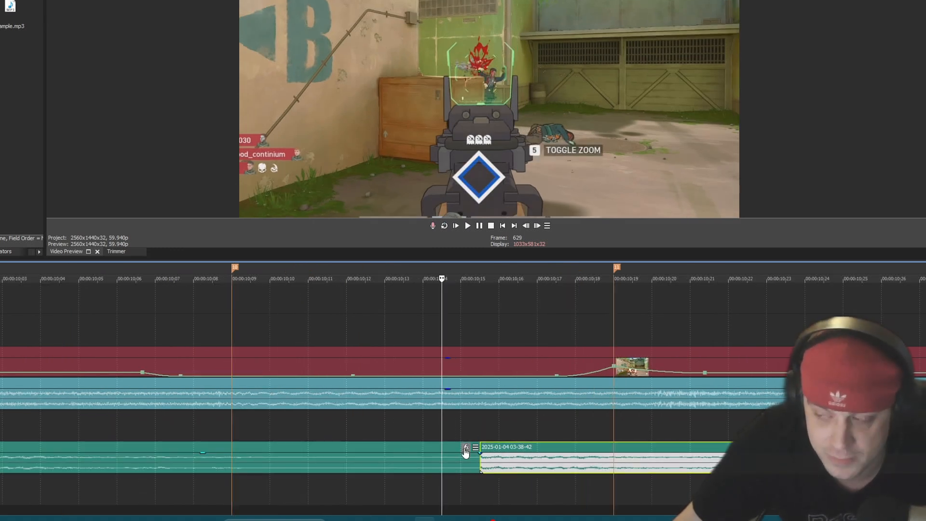
key("space")
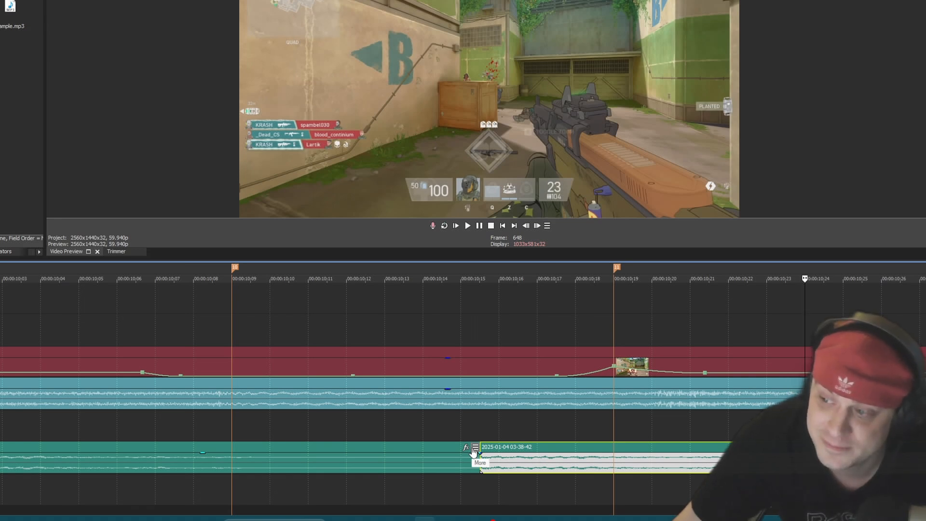
Play the gameplay audio leading to marker 12, and replay from just before the Image18 overlay
scroll(474, 451, "down", 2)
left_click(180, 426)
key("space")
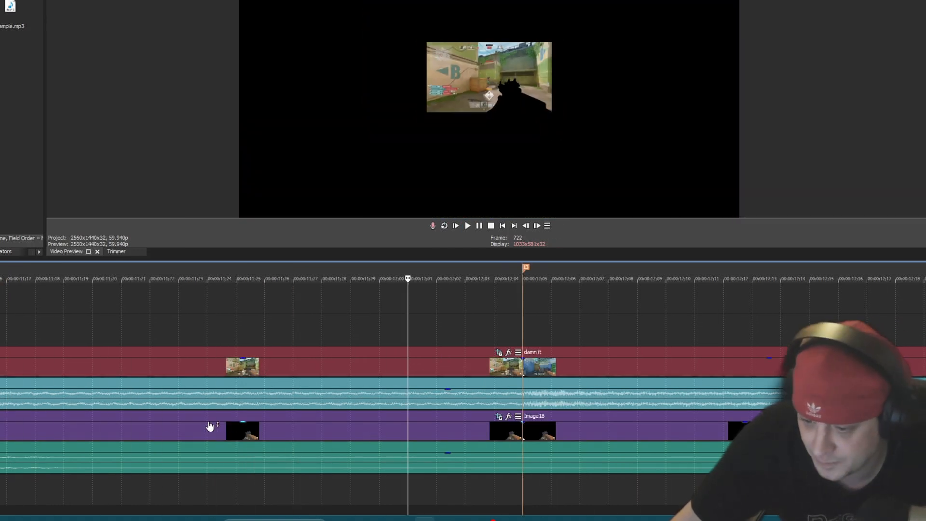
scroll(236, 428, "down", 3)
left_click(279, 430)
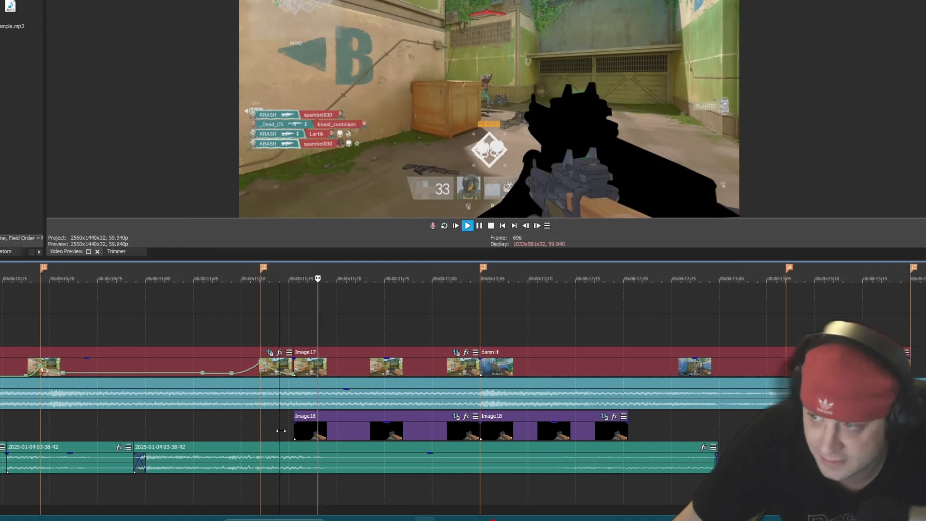
Replay the gameplay audio from between markers 11 and 12, and pause playback before marker 13
left_click(116, 426)
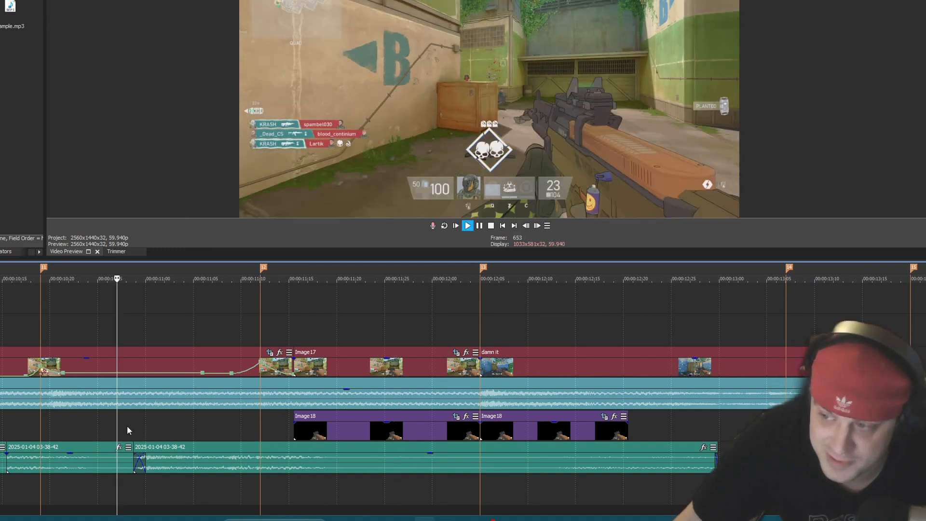
key("Return")
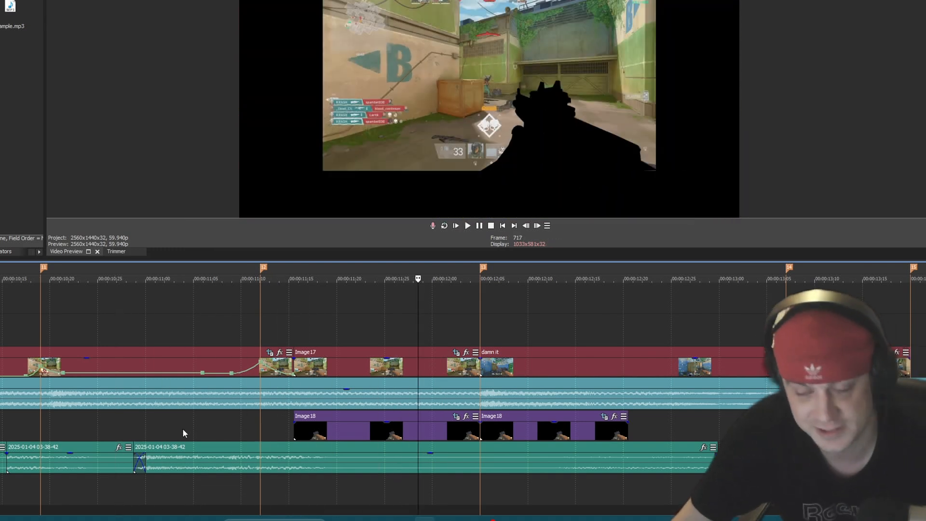
Return to the earlier gameplay audio clips and place the playhead just before marker 2
scroll(212, 438, "down", 3)
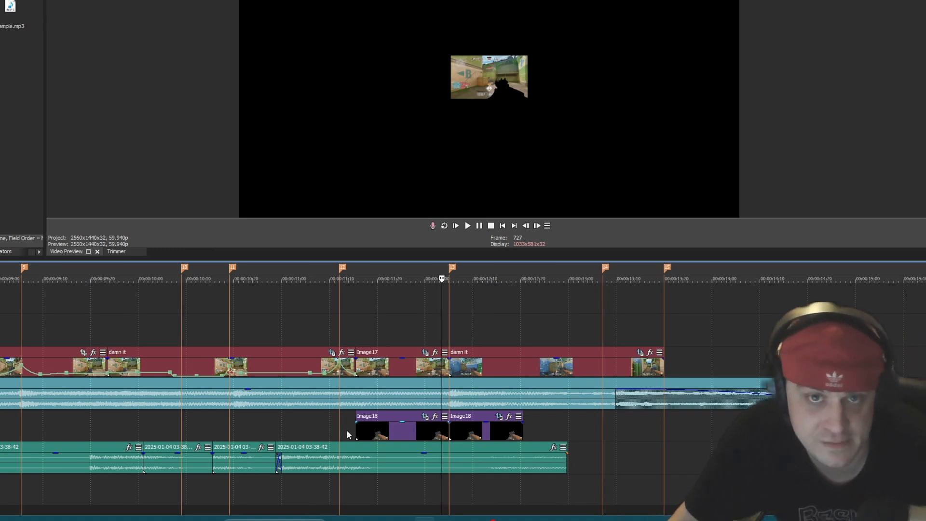
scroll(215, 418, "down", 10)
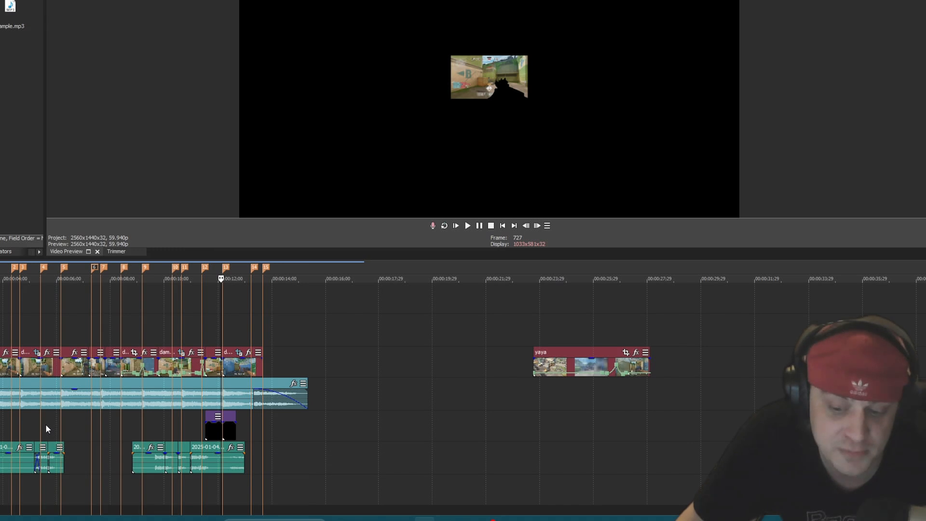
scroll(49, 425, "up", 4)
scroll(57, 424, "down", 2)
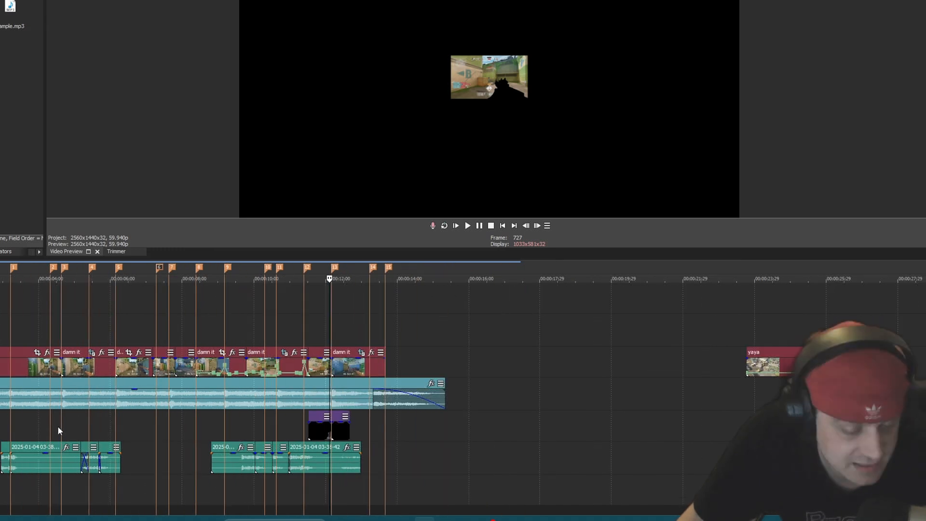
scroll(60, 428, "down", 2)
scroll(60, 427, "up", 2)
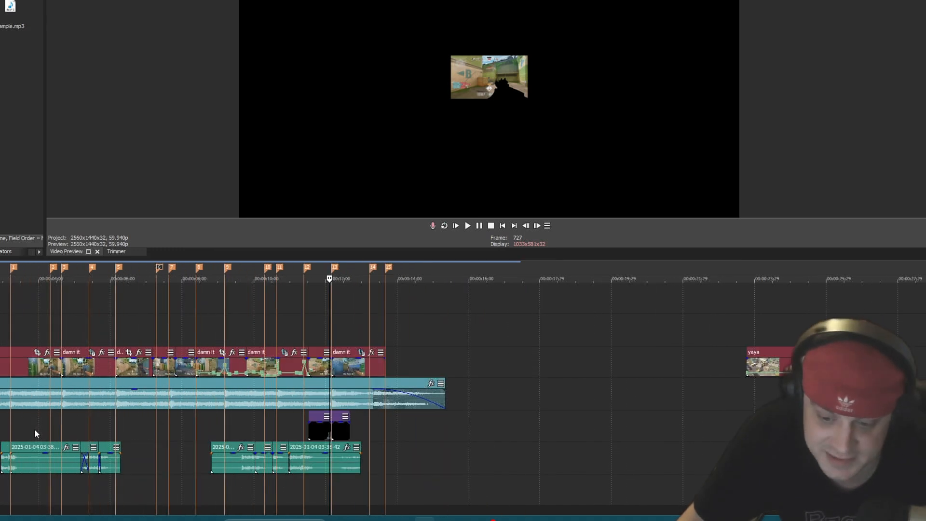
scroll(34, 430, "up", 2)
left_click(4, 329)
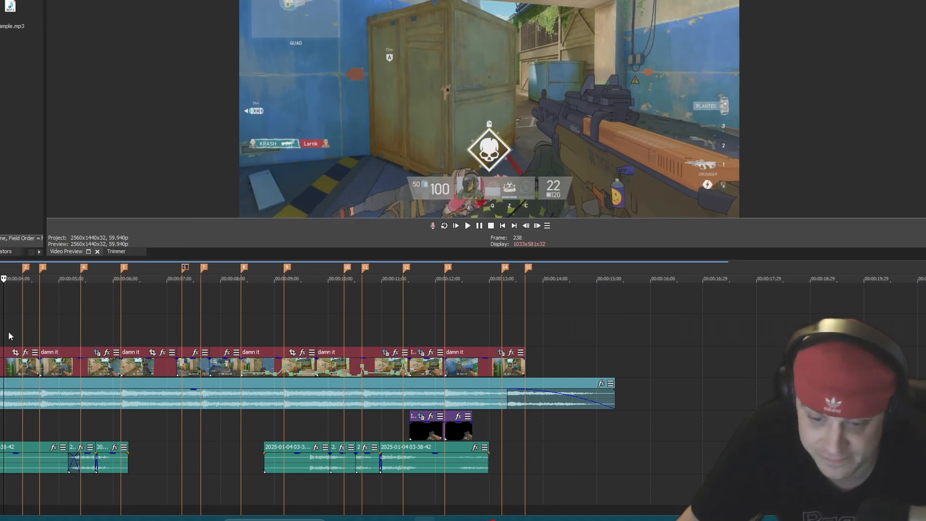
Preview the frame just before marker 10, and play the montage from shortly before marker 2
scroll(8, 335, "down", 3)
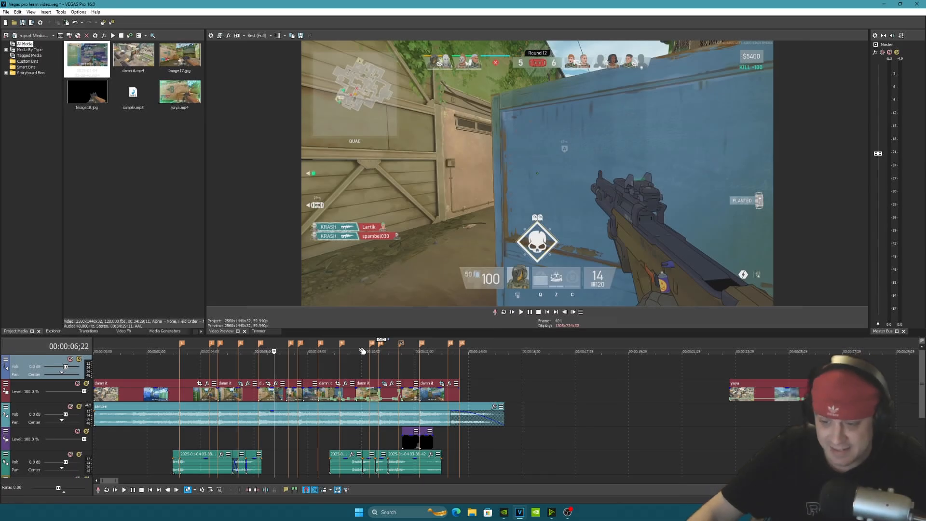
left_click(362, 351)
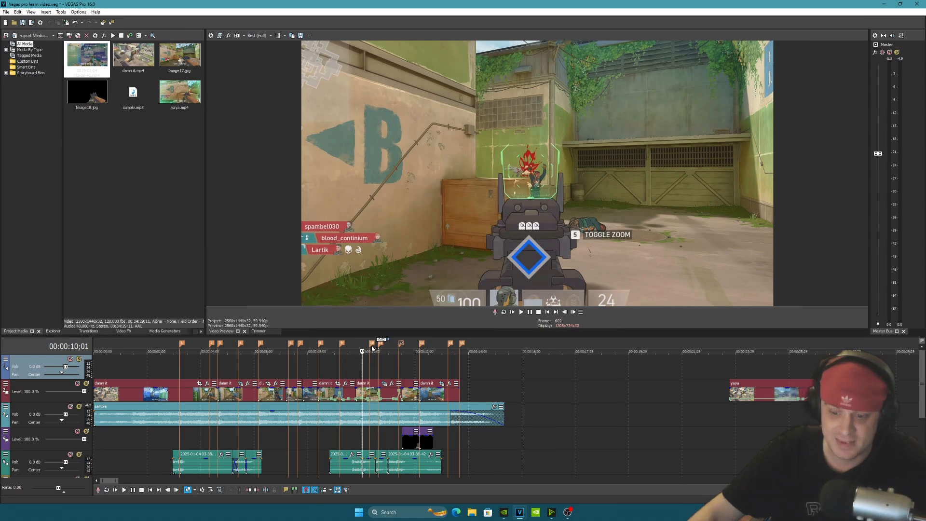
left_click(200, 344)
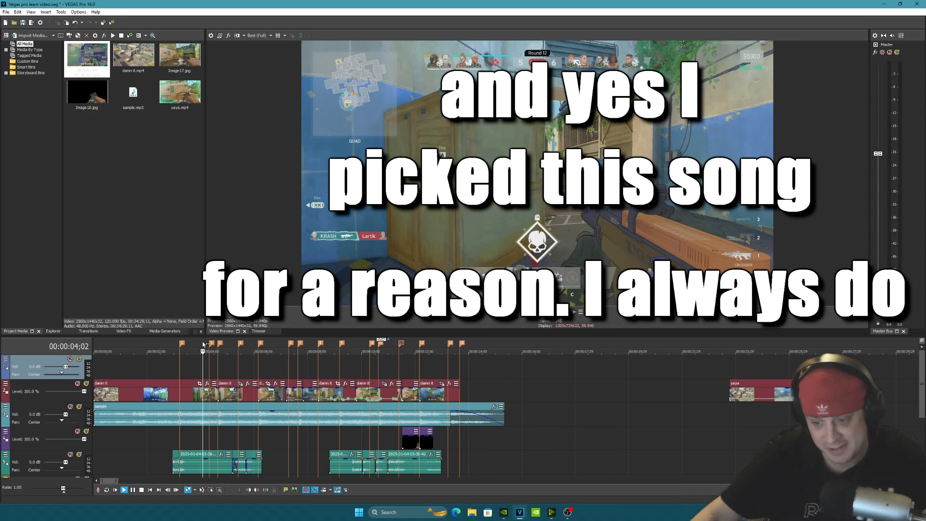
key("space")
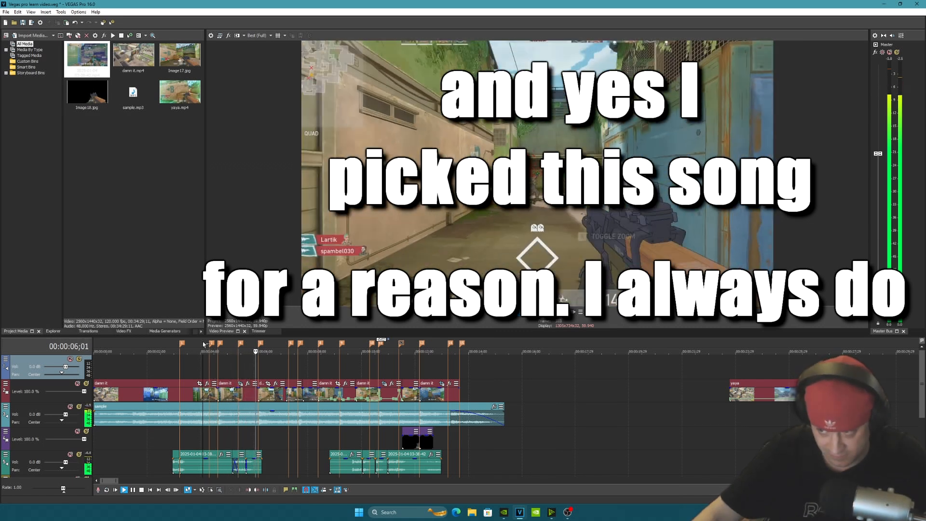